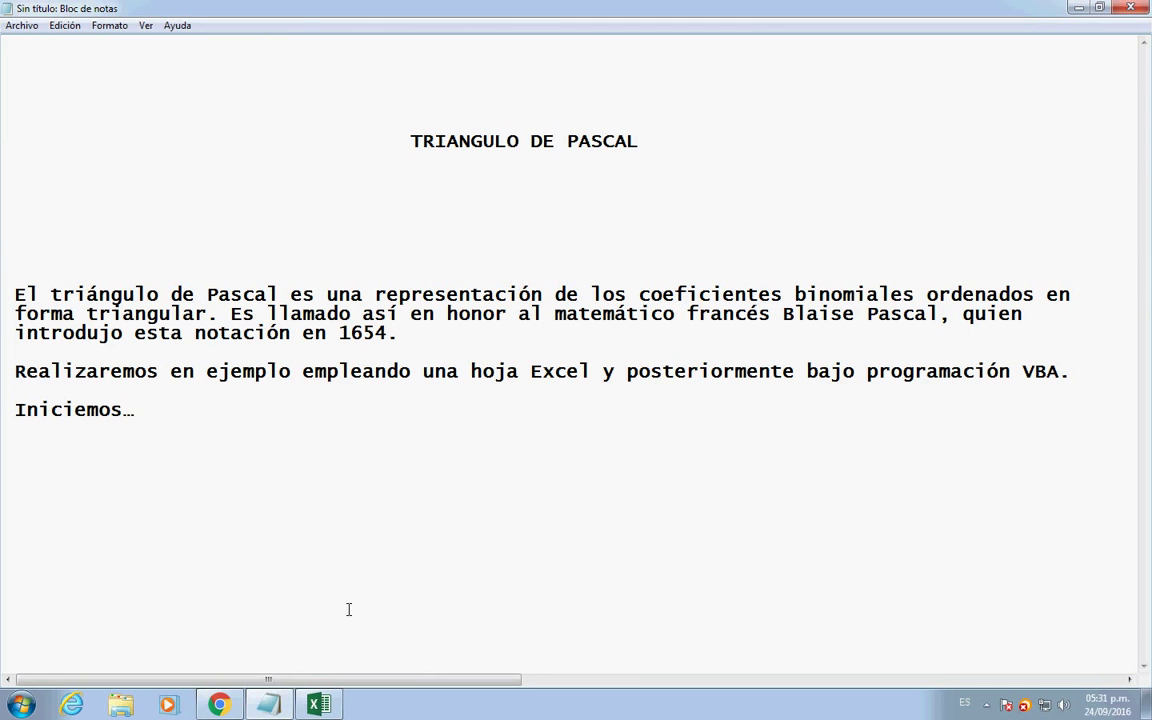
- Switch from the Pascal's triangle introduction in Notepad to the blank Excel workbook Libro1
{"action": "left_click", "coordinate": [320, 705]}
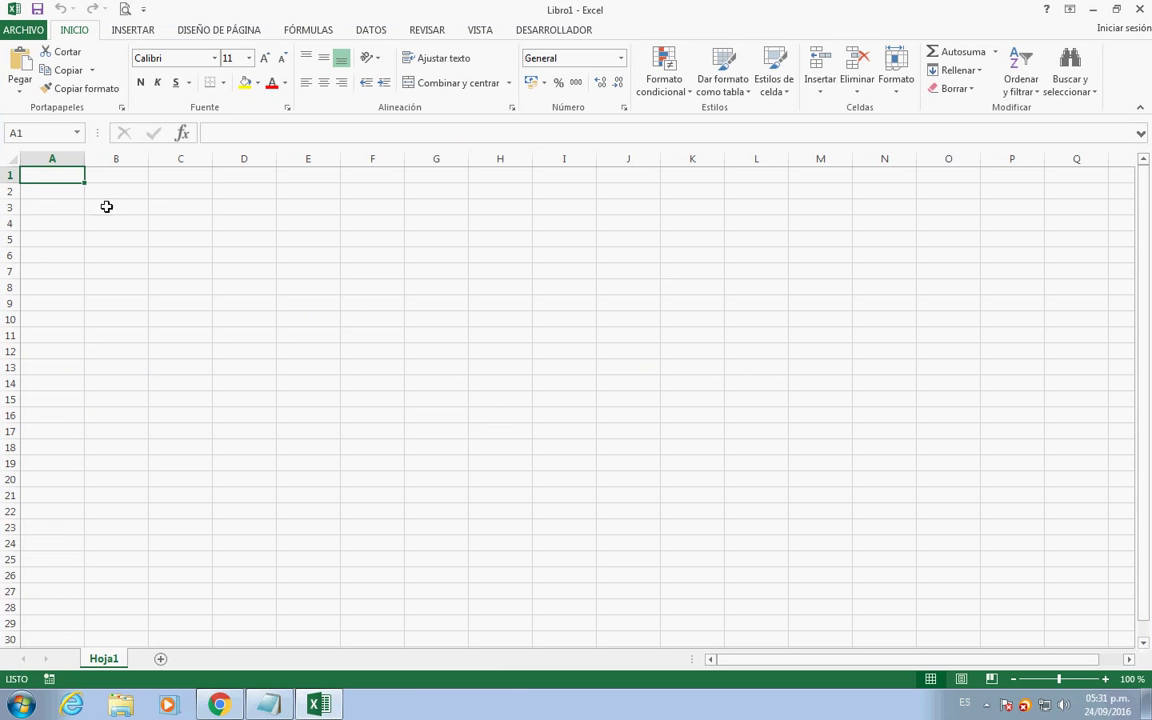
- Enter 1 in cells A1, A2 and B2
{"action": "type", "text": "1"}
{"action": "key", "text": "Return"}
{"action": "type", "text": "1"}
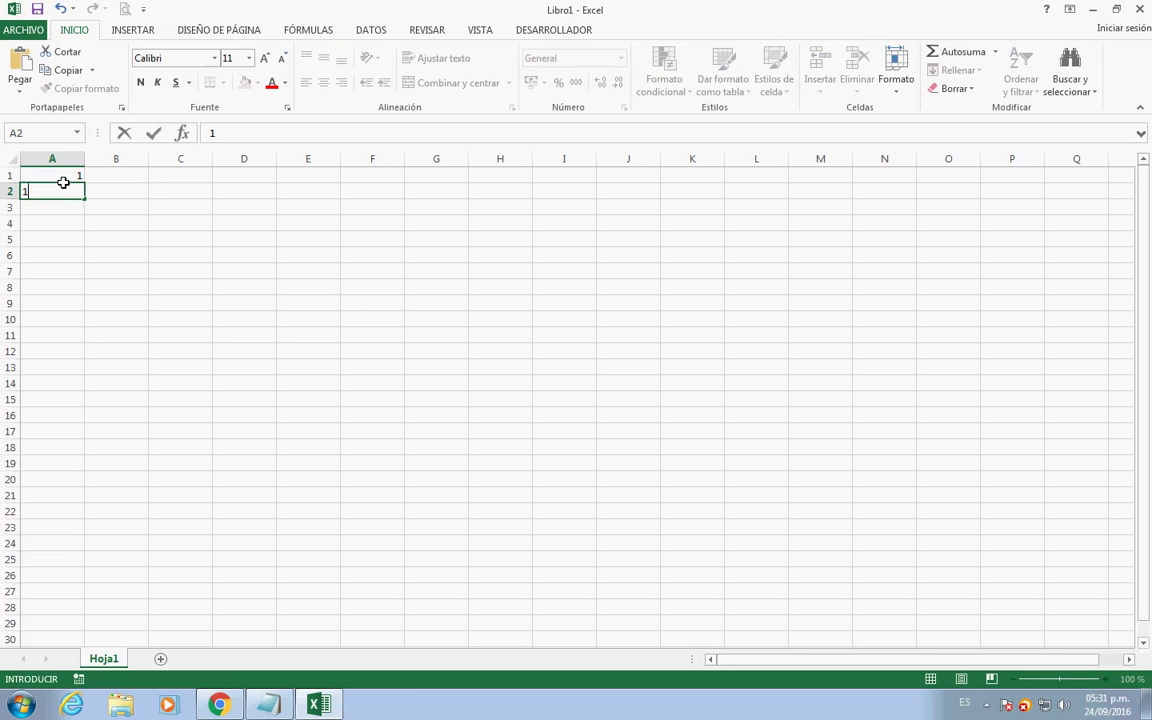
{"action": "key", "text": "Tab"}
{"action": "type", "text": "1"}
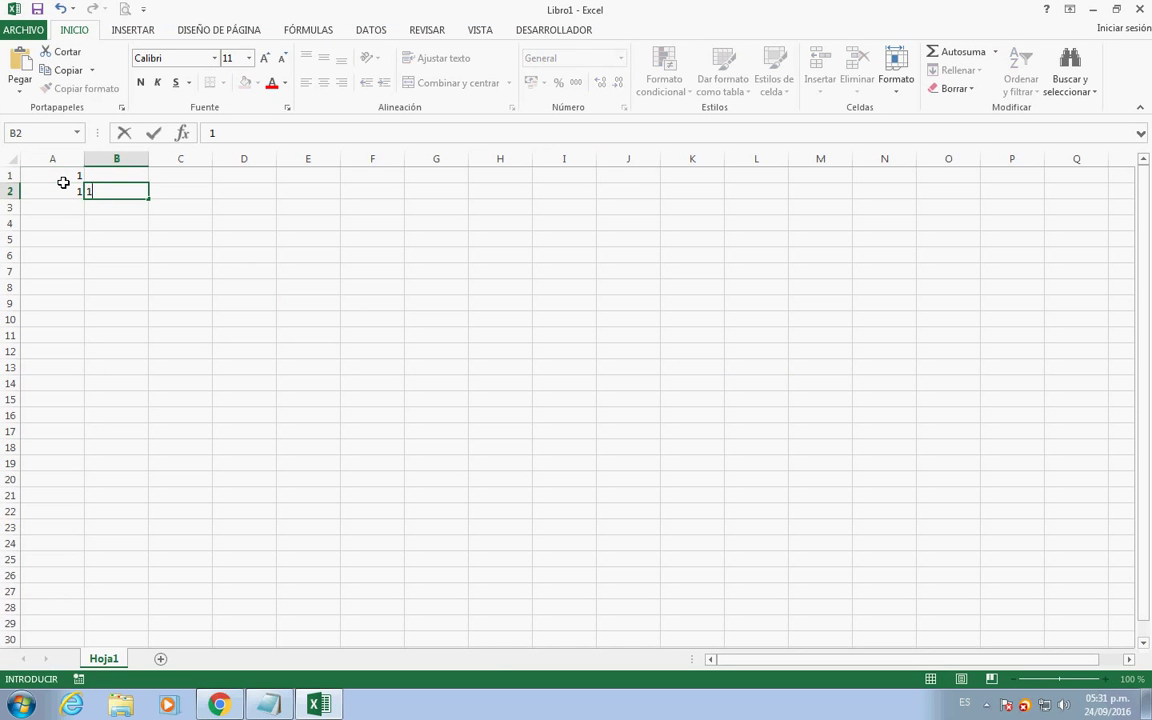
{"action": "key", "text": "Return"}
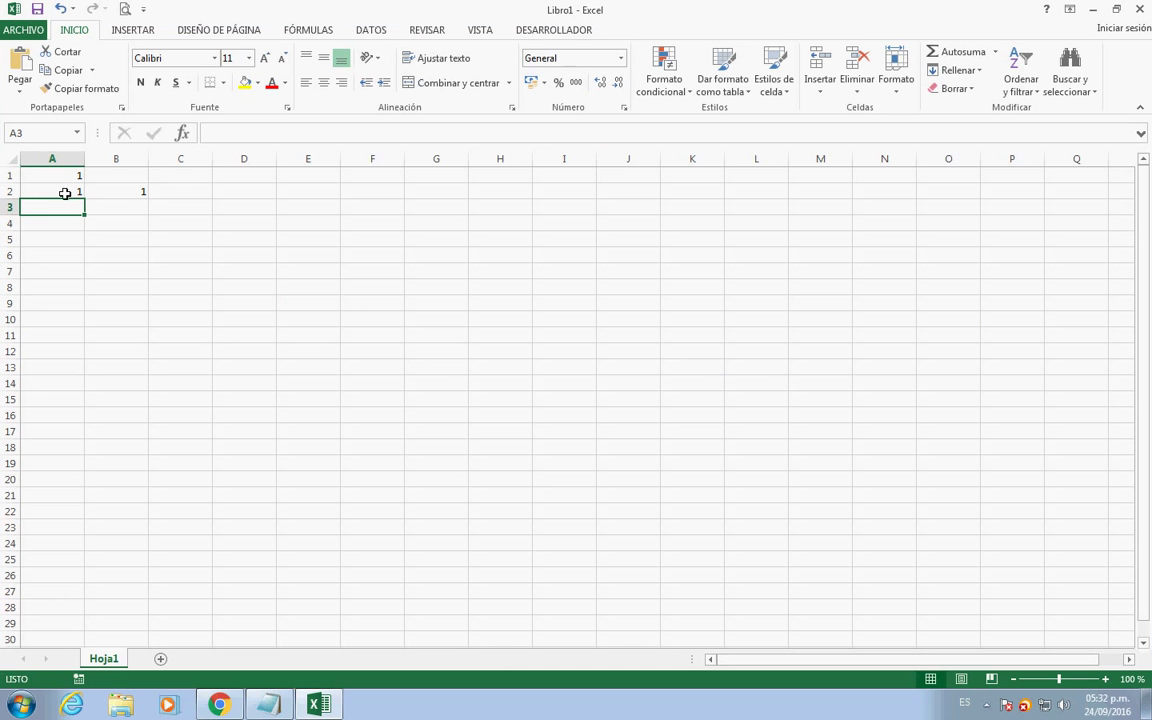
- Put =A2 in A3 and fill it down column A to row 16
{"action": "type", "text": "="}
{"action": "key", "text": "Up"}
{"action": "key", "text": "Return"}
{"action": "left_click", "coordinate": [78, 208]}
{"action": "left_click_drag", "start_coordinate": [85, 215], "coordinate": [92, 416]}
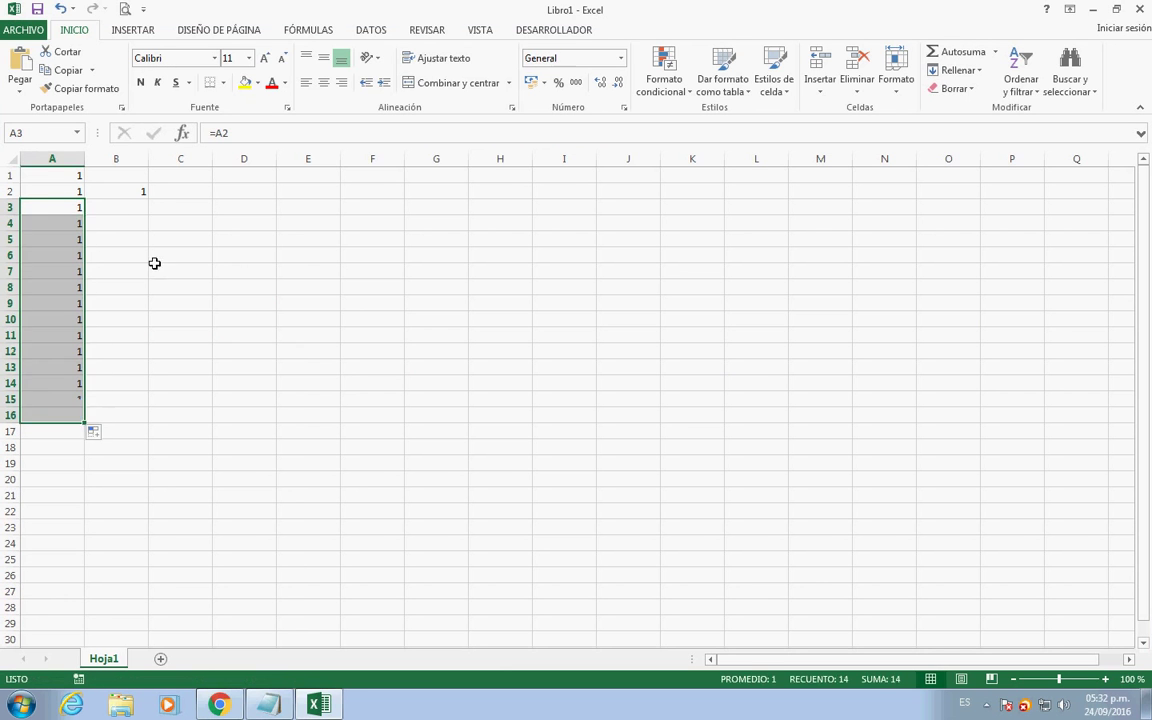
{"action": "left_click", "coordinate": [128, 213]}
- Enter the neighbour-summing formula =A2+B2 in cell B3
{"action": "type", "text": "="}
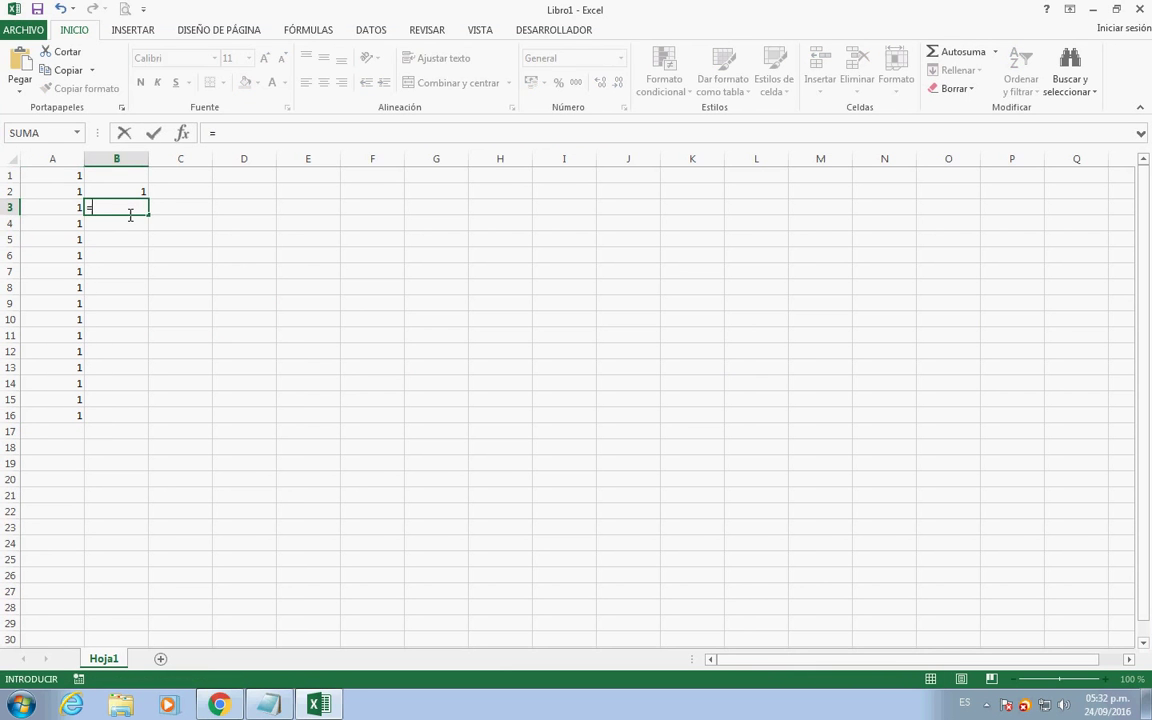
{"action": "key", "text": "Left"}
{"action": "key", "text": "Up"}
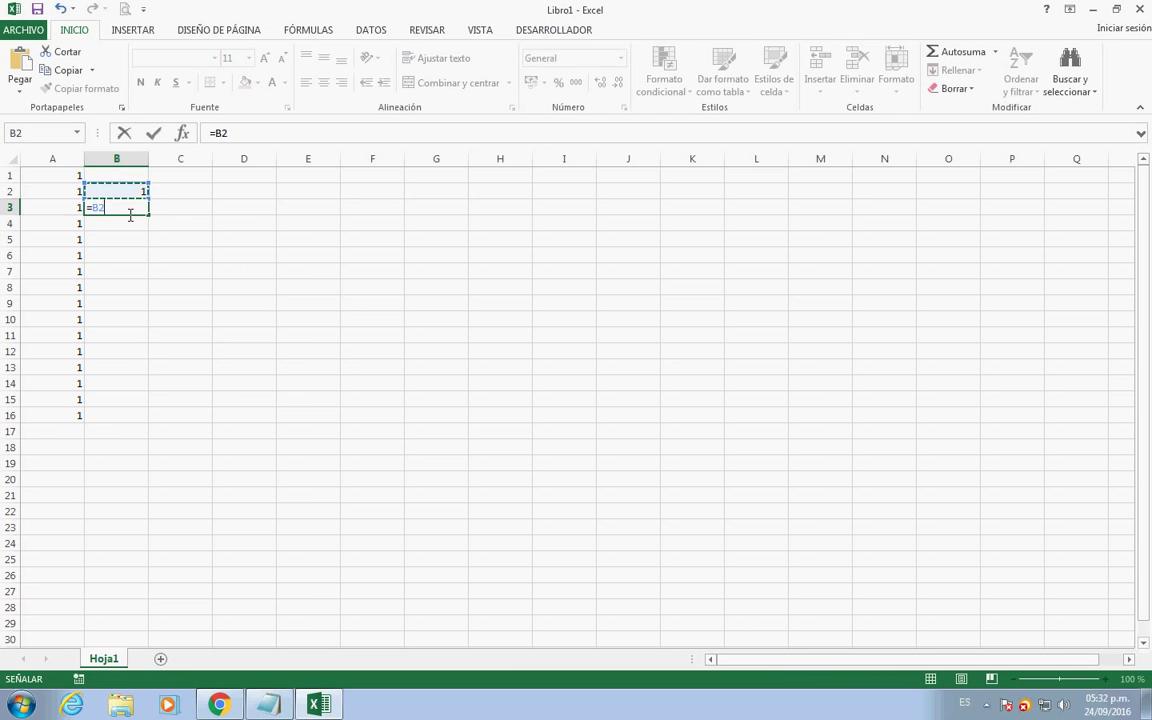
{"action": "type", "text": "+"}
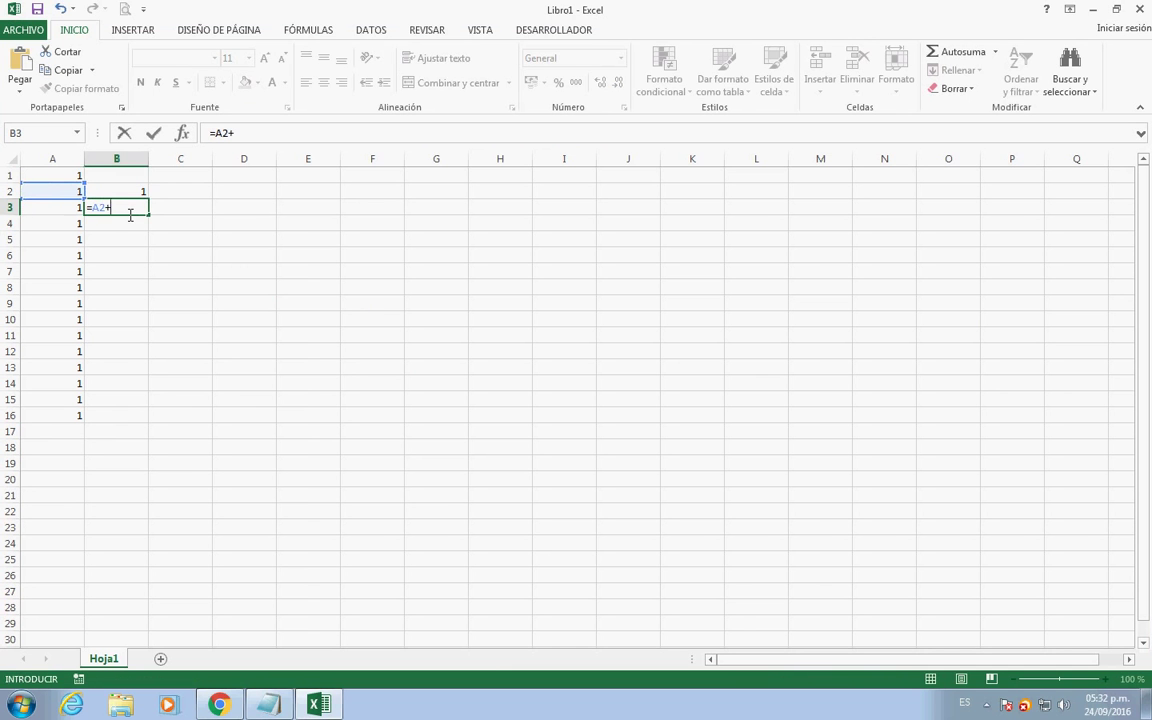
{"action": "left_click", "coordinate": [126, 195]}
{"action": "key", "text": "Return"}
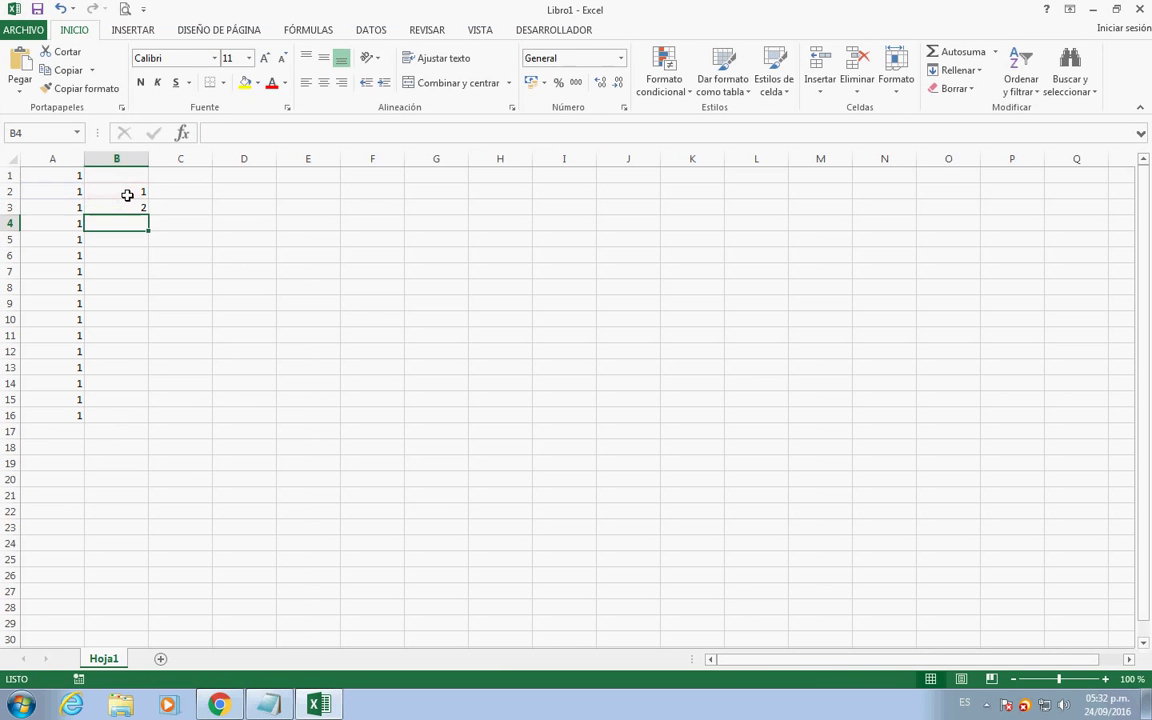
- Fill the B3 formula across to P3 and down to row 16
{"action": "left_click", "coordinate": [115, 210]}
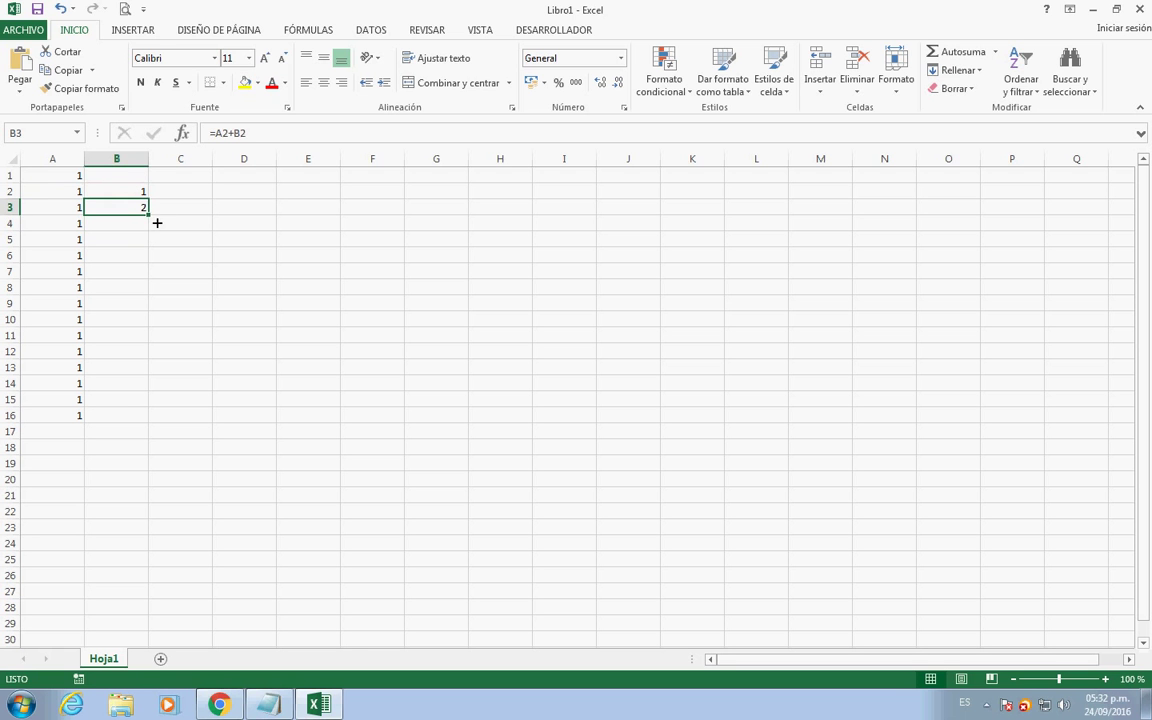
{"action": "left_click_drag", "start_coordinate": [150, 216], "coordinate": [770, 225]}
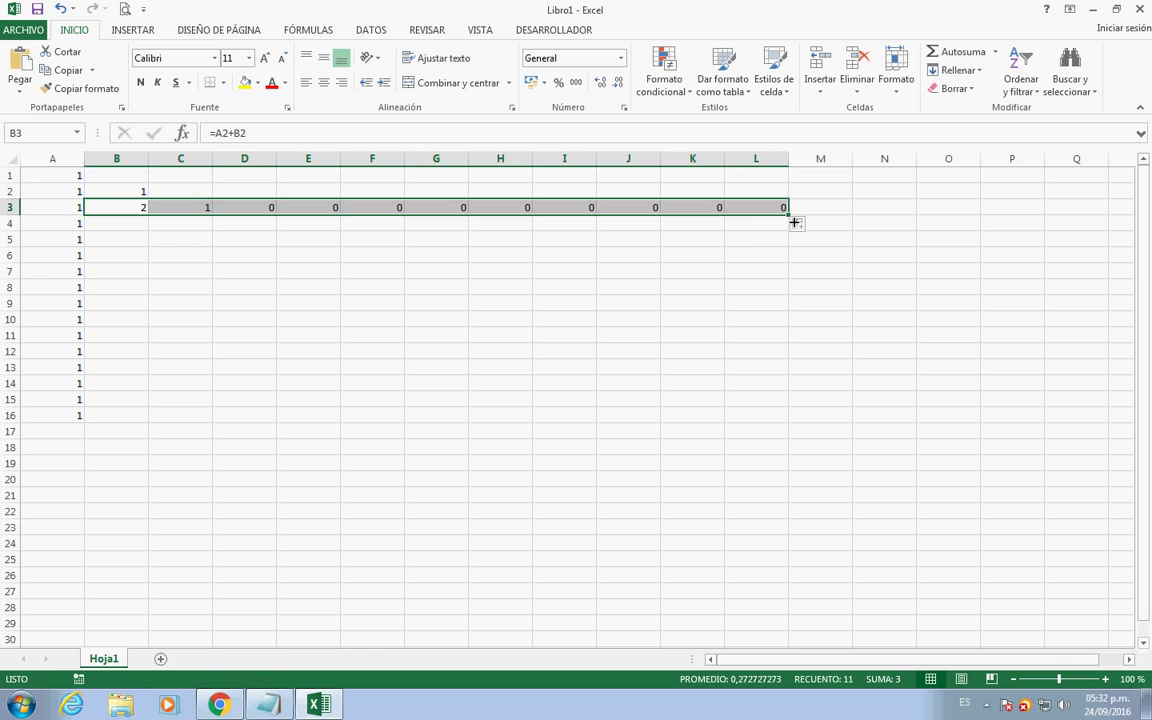
{"action": "mouse_move", "coordinate": [794, 223]}
{"action": "left_mouse_down"}
{"action": "mouse_move", "coordinate": [791, 424]}
{"action": "mouse_move", "coordinate": [1015, 432]}
{"action": "left_mouse_up"}
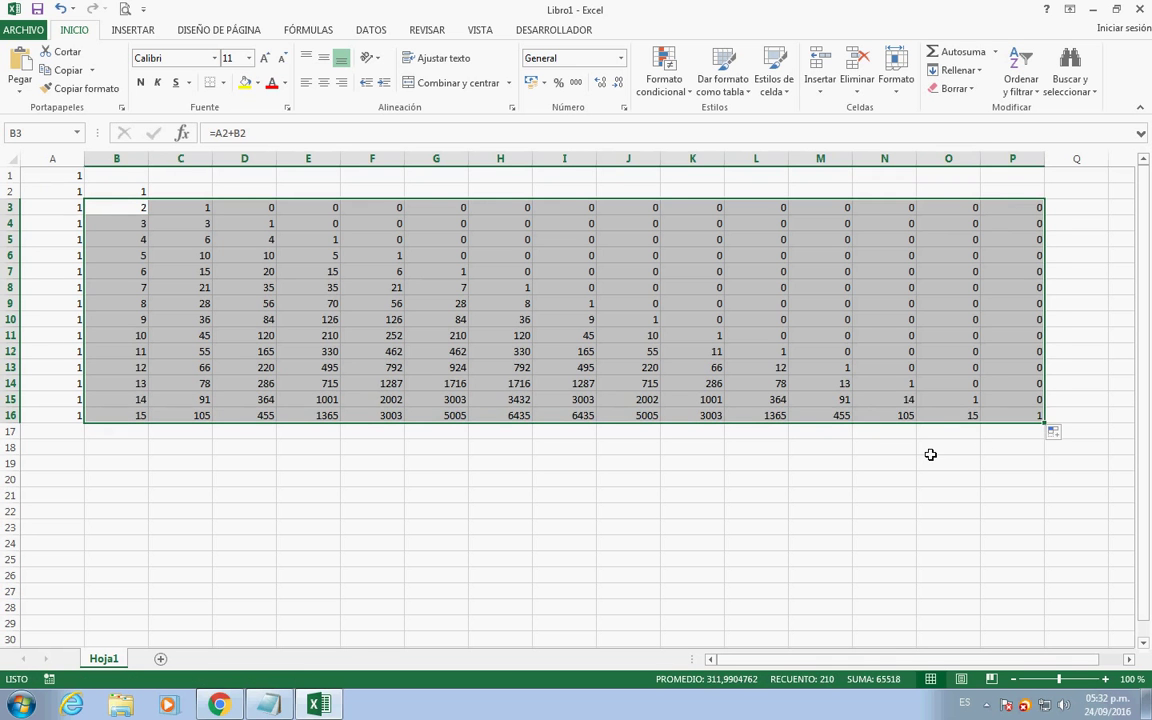
{"action": "left_click", "coordinate": [952, 463]}
{"action": "left_click", "coordinate": [1025, 420]}
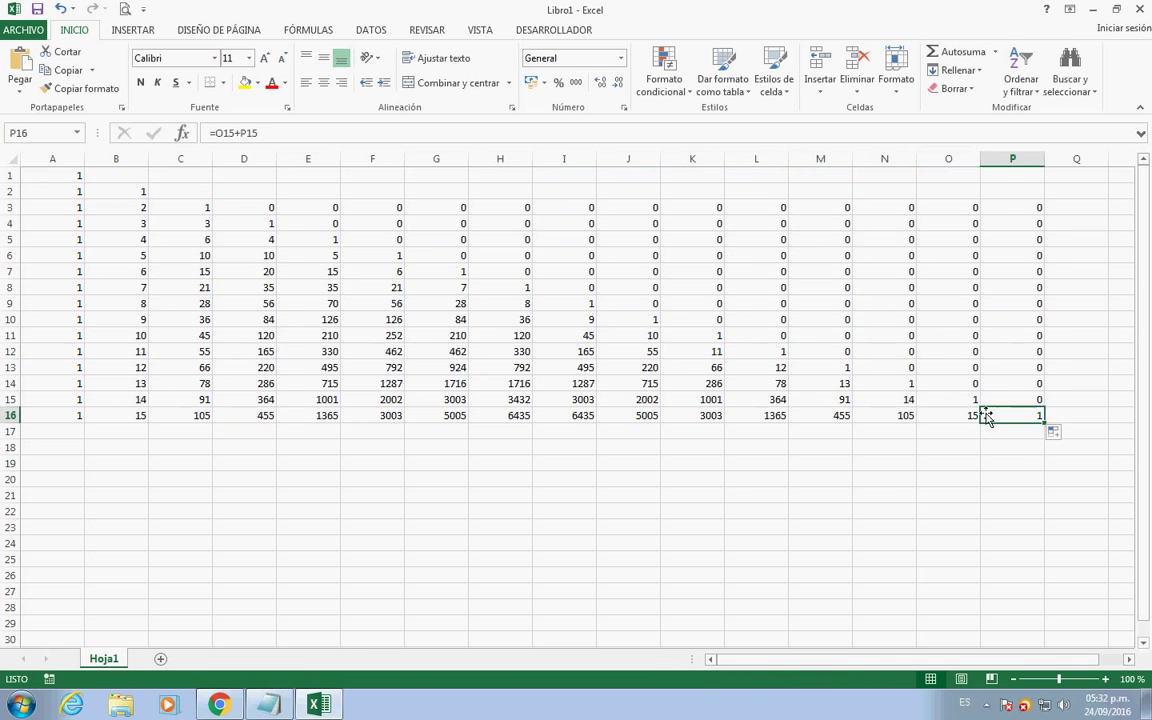
{"action": "left_click", "coordinate": [942, 398]}
{"action": "left_click", "coordinate": [878, 384]}
{"action": "double_click", "coordinate": [842, 369]}
{"action": "key", "text": "Escape"}
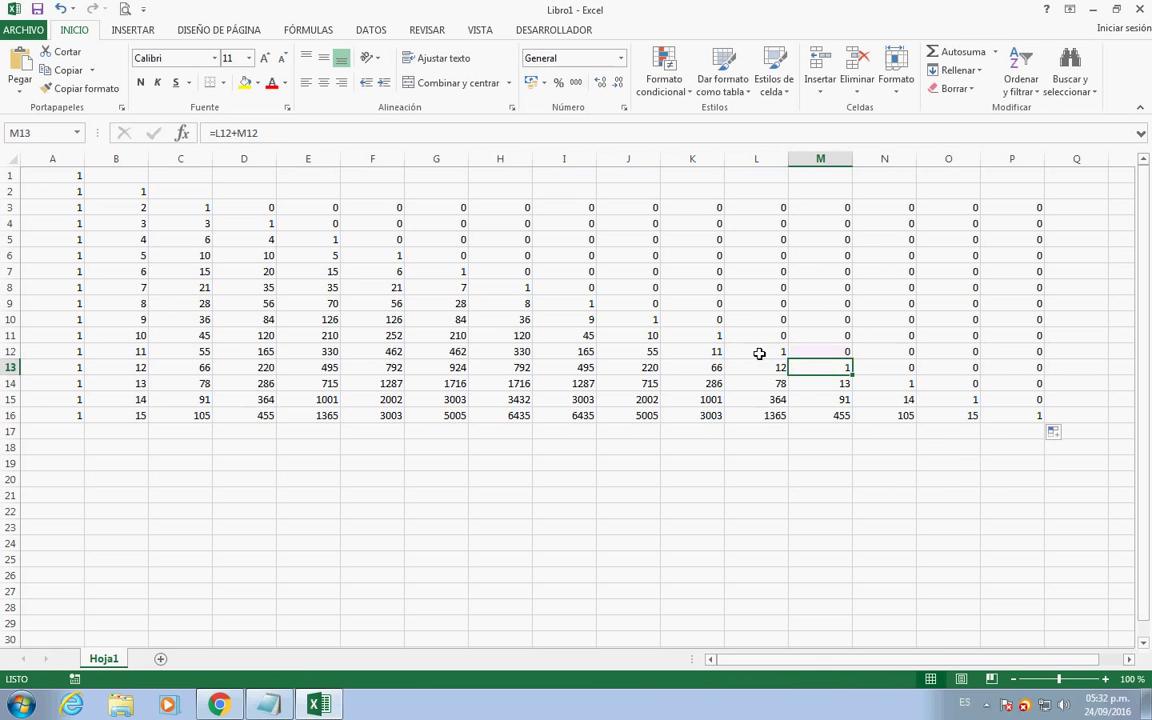
{"action": "left_click", "coordinate": [759, 353]}
{"action": "left_click", "coordinate": [672, 334]}
{"action": "left_click", "coordinate": [604, 317]}
{"action": "left_click", "coordinate": [588, 304]}
{"action": "left_click", "coordinate": [474, 286]}
{"action": "left_click", "coordinate": [418, 268]}
{"action": "left_click", "coordinate": [72, 212]}
{"action": "left_click", "coordinate": [297, 469]}
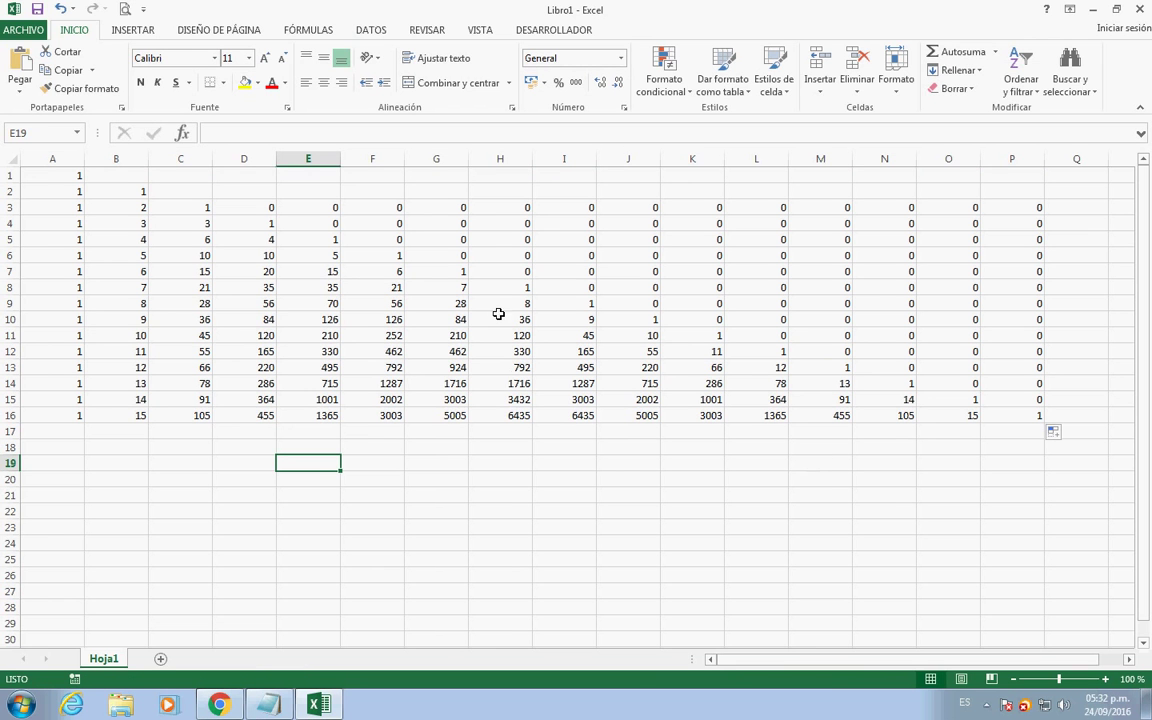
{"action": "left_click", "coordinate": [272, 704]}
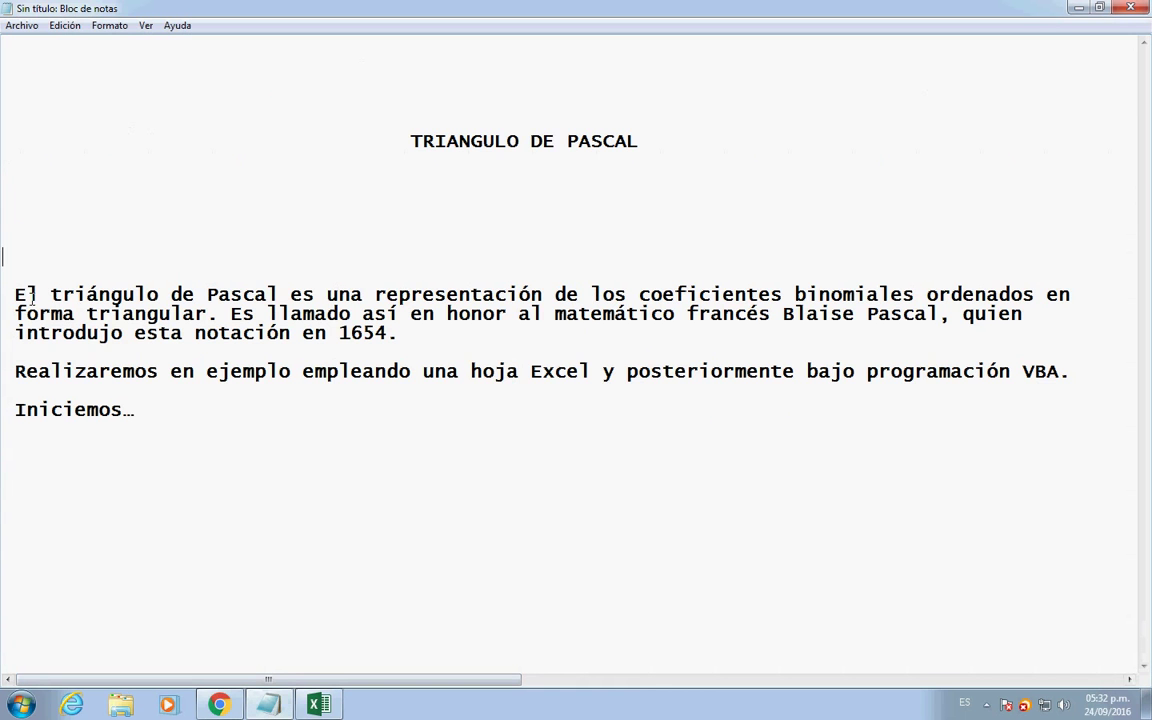
- Replace the Notepad introduction paragraphs with the line 'Ahora en VBA'
{"action": "left_click_drag", "start_coordinate": [12, 290], "coordinate": [231, 421]}
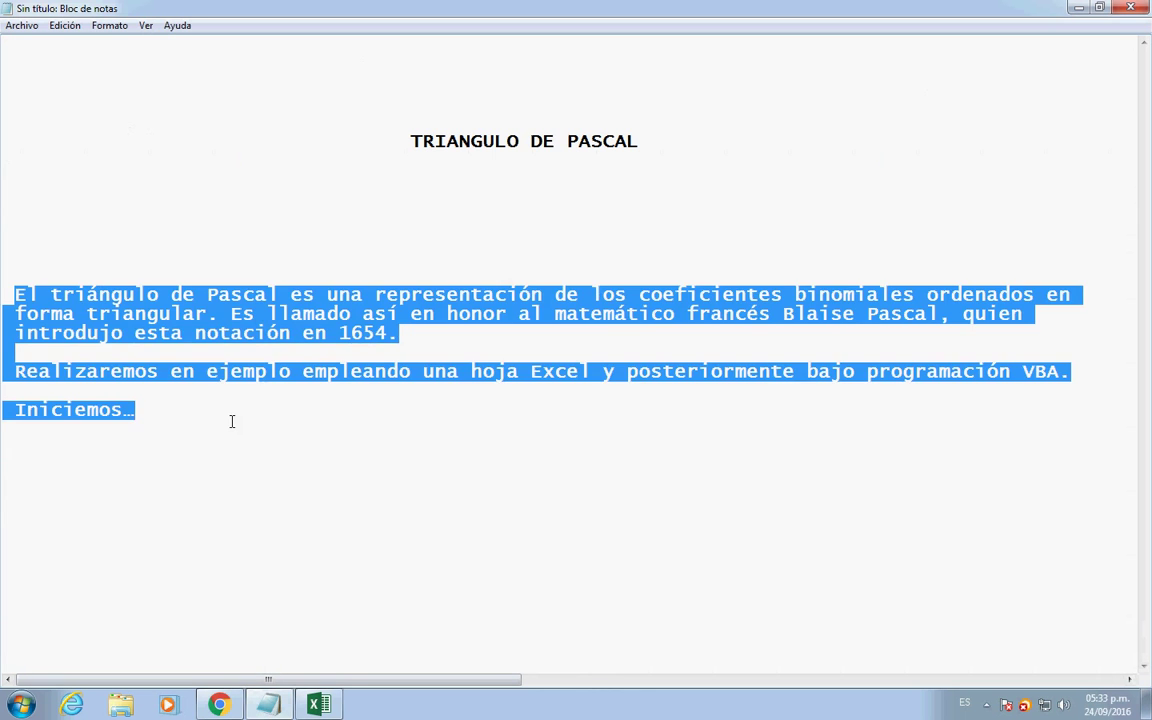
{"action": "key", "text": "BackSpace"}
{"action": "type", "text": "Ahora "}
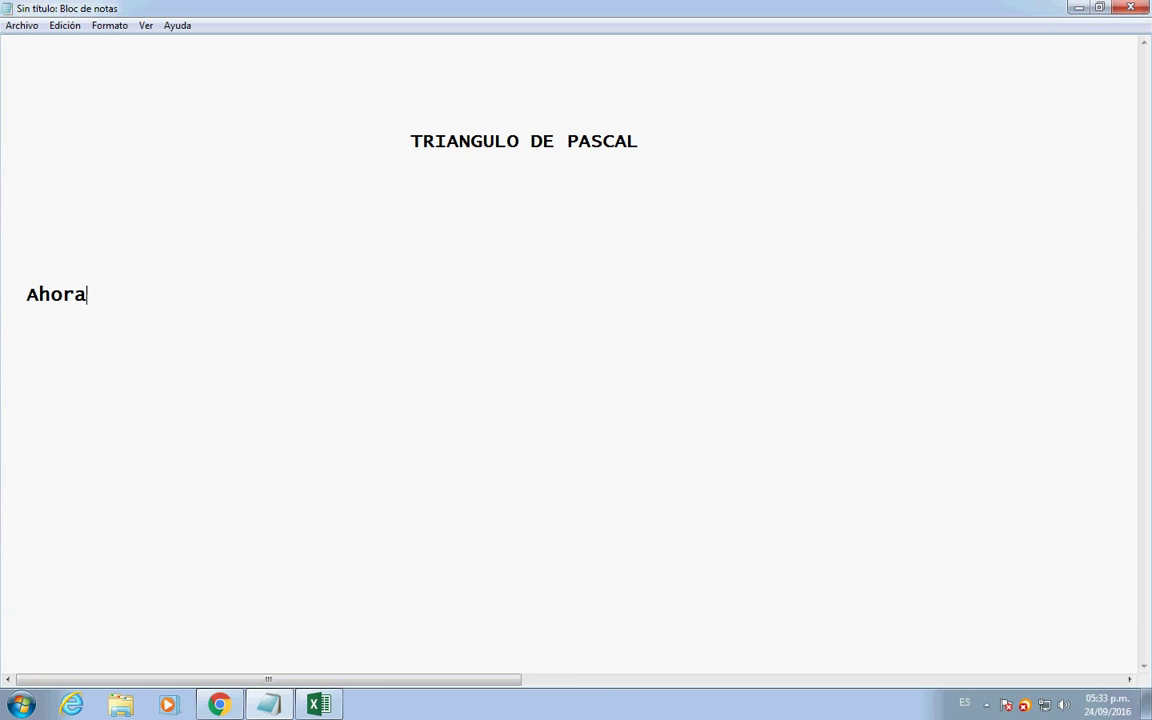
{"action": "type", "text": "en VBA"}
- Back in Excel, clear all triangle values in A1:P16
{"action": "left_click", "coordinate": [1078, 8]}
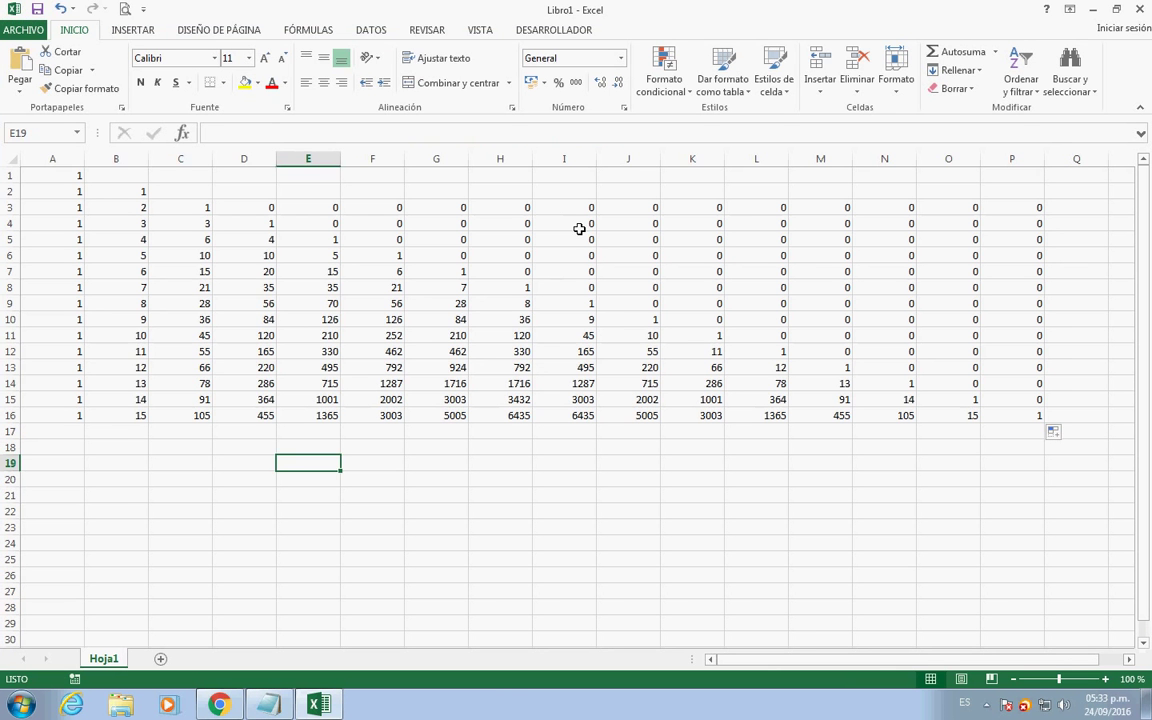
{"action": "left_click_drag", "start_coordinate": [52, 178], "coordinate": [1012, 422]}
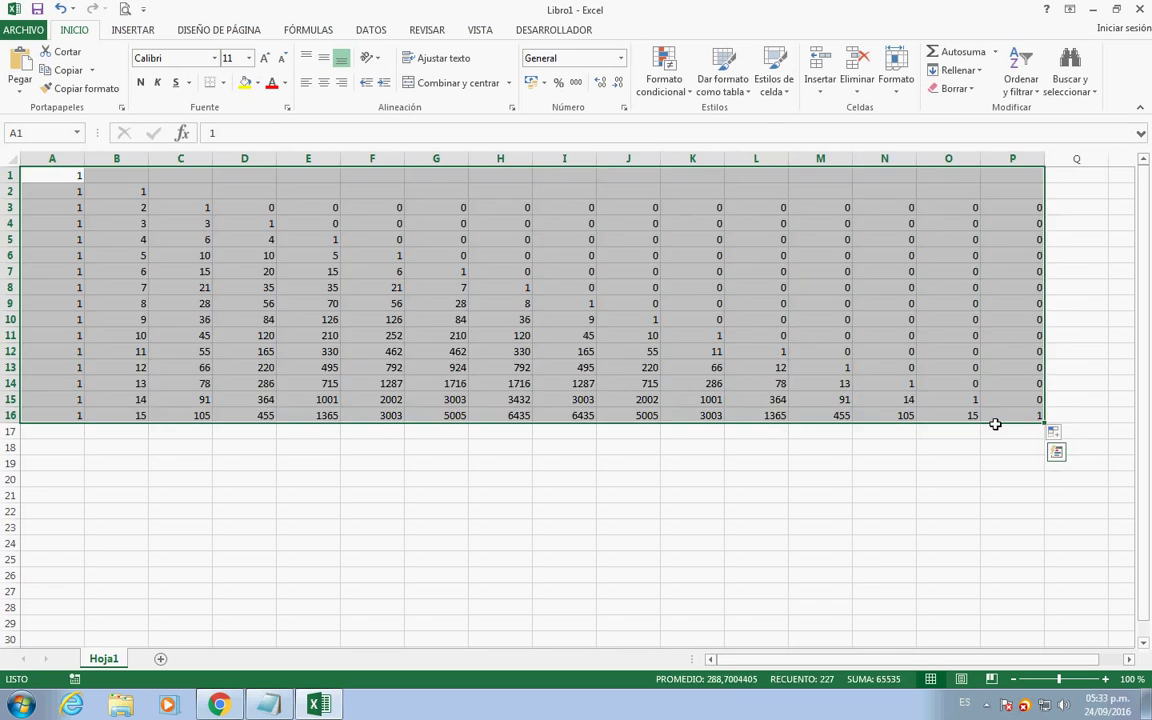
{"action": "key", "text": "Delete"}
{"action": "left_click", "coordinate": [645, 384]}
- Insert an ActiveX command button from Desarrollador over cells K2:L3
{"action": "left_click", "coordinate": [555, 30]}
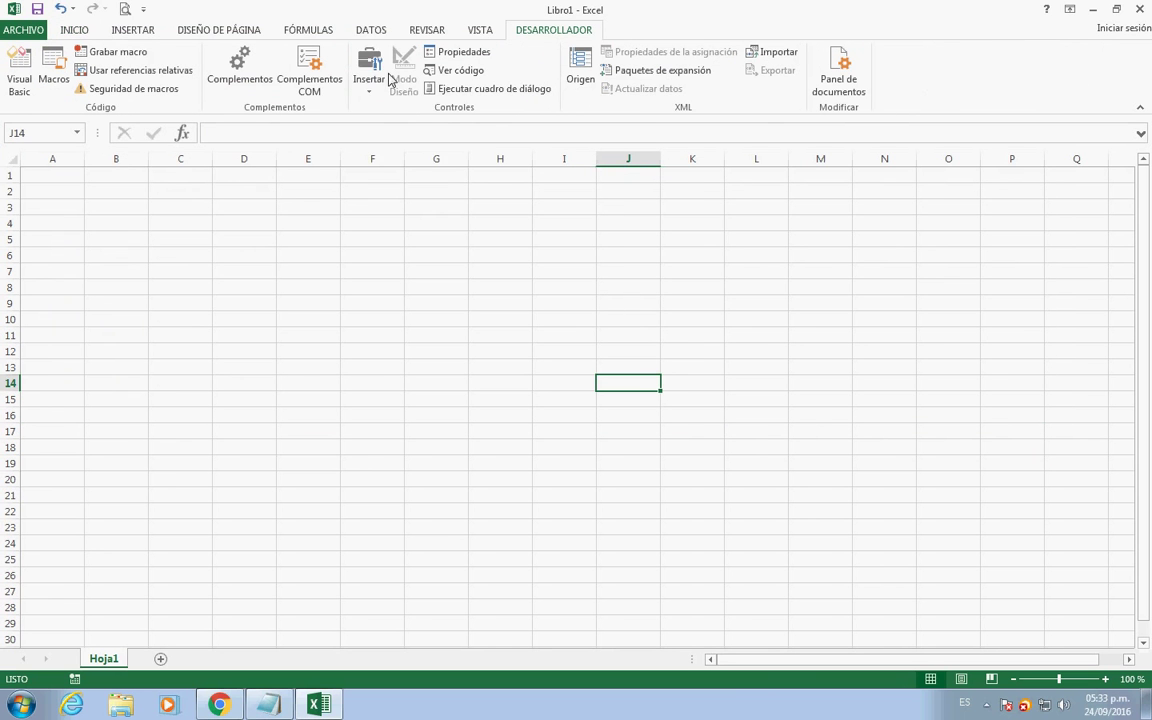
{"action": "left_click", "coordinate": [369, 88]}
{"action": "left_click", "coordinate": [361, 175]}
{"action": "mouse_move", "coordinate": [686, 177]}
{"action": "left_mouse_down"}
{"action": "mouse_move", "coordinate": [775, 227]}
{"action": "mouse_move", "coordinate": [766, 221]}
{"action": "left_mouse_up"}
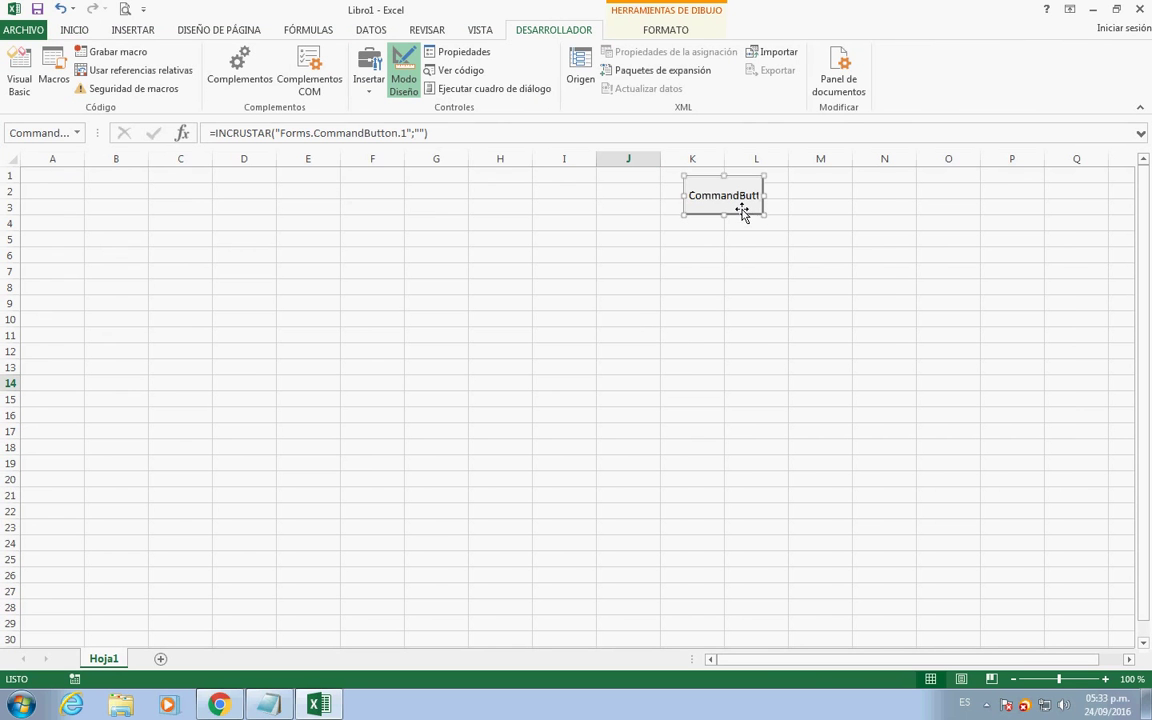
- Set the command button's Caption property to Calcular
{"action": "right_click", "coordinate": [742, 207]}
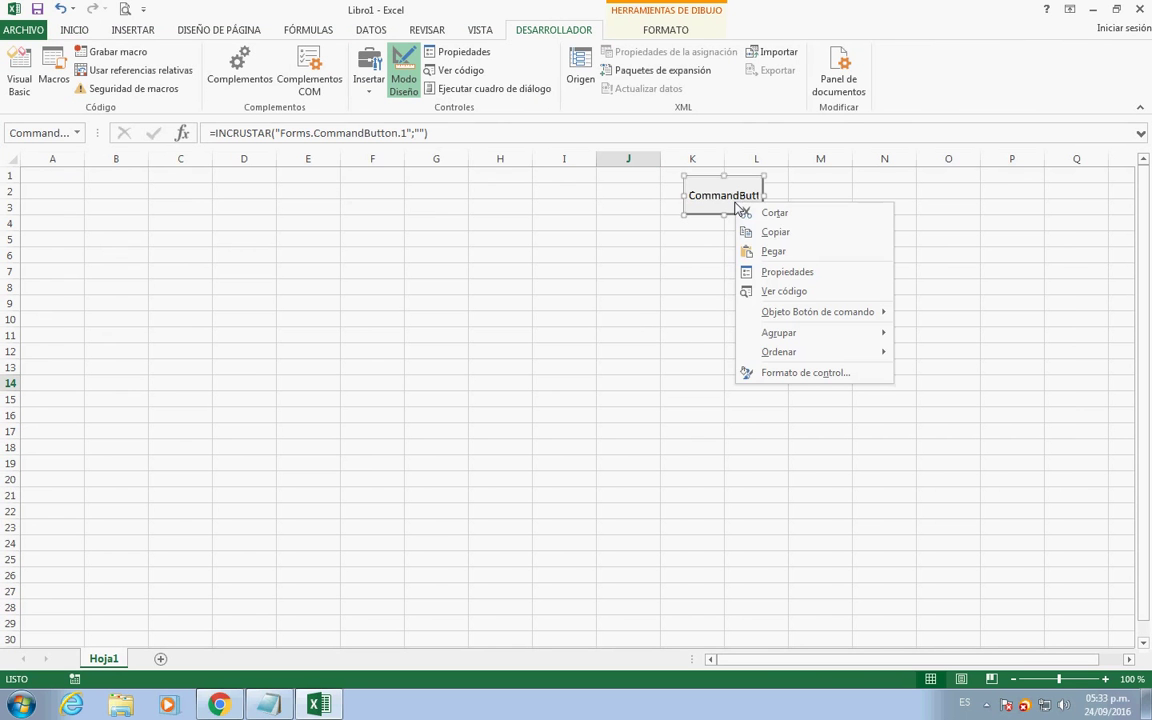
{"action": "left_click", "coordinate": [797, 271]}
{"action": "left_click", "coordinate": [160, 168]}
{"action": "double_click", "coordinate": [185, 179]}
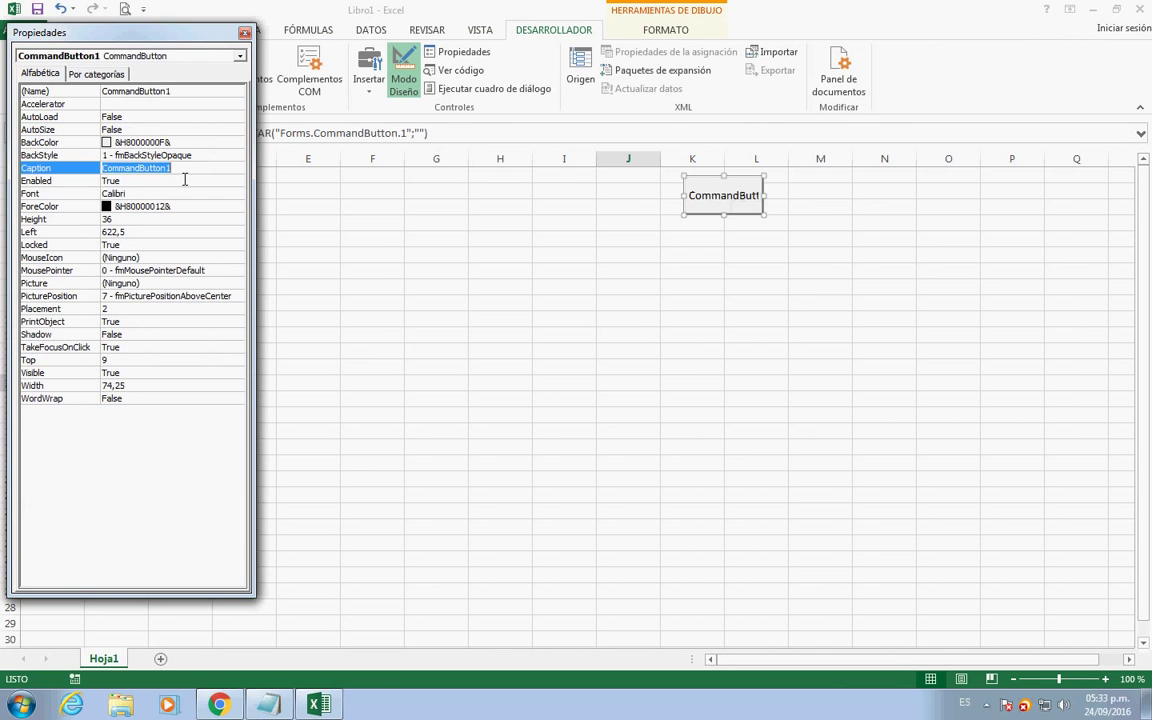
{"action": "type", "text": "Calcular"}
{"action": "left_click", "coordinate": [244, 32]}
- Set the Calcular button to No mover ni cambiar tamaño and disable Imprimir objeto
{"action": "right_click", "coordinate": [742, 203]}
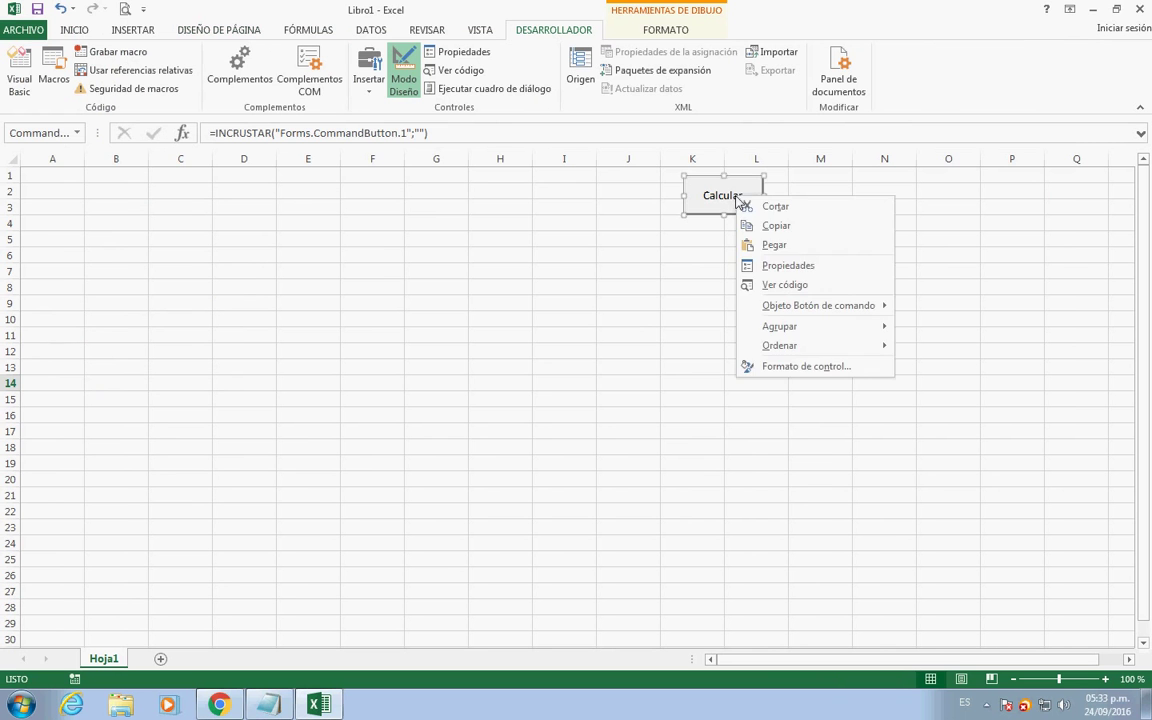
{"action": "left_click", "coordinate": [826, 367]}
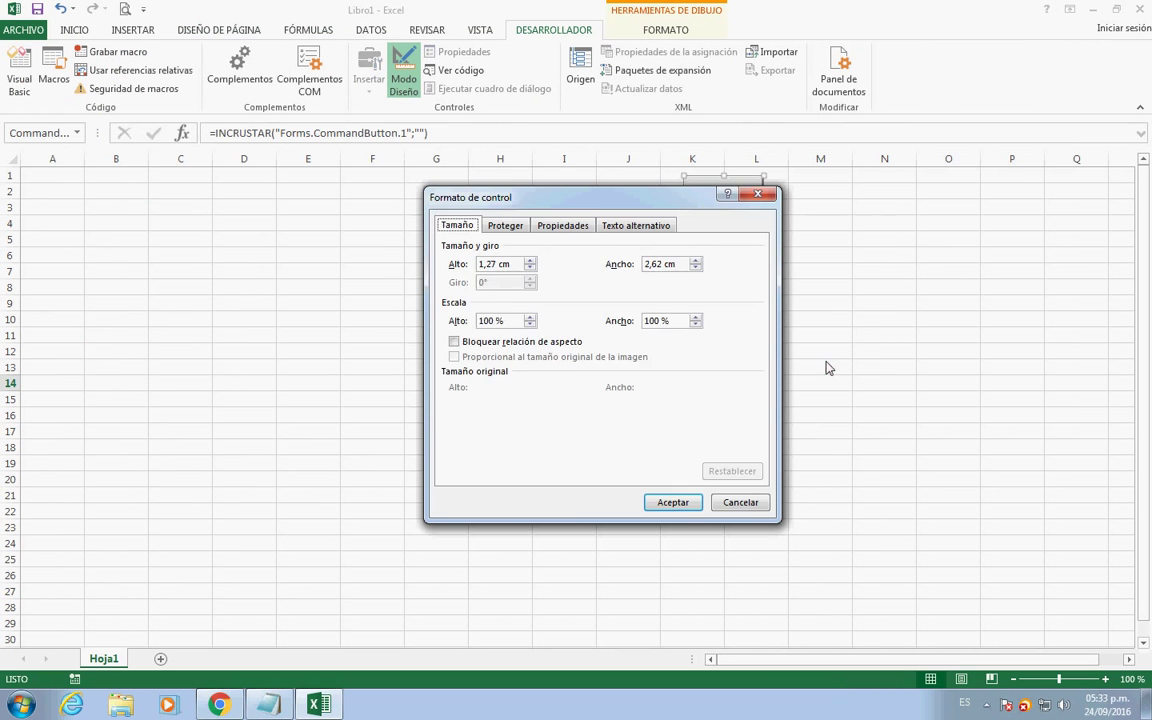
{"action": "left_click", "coordinate": [563, 226]}
{"action": "left_click", "coordinate": [455, 294]}
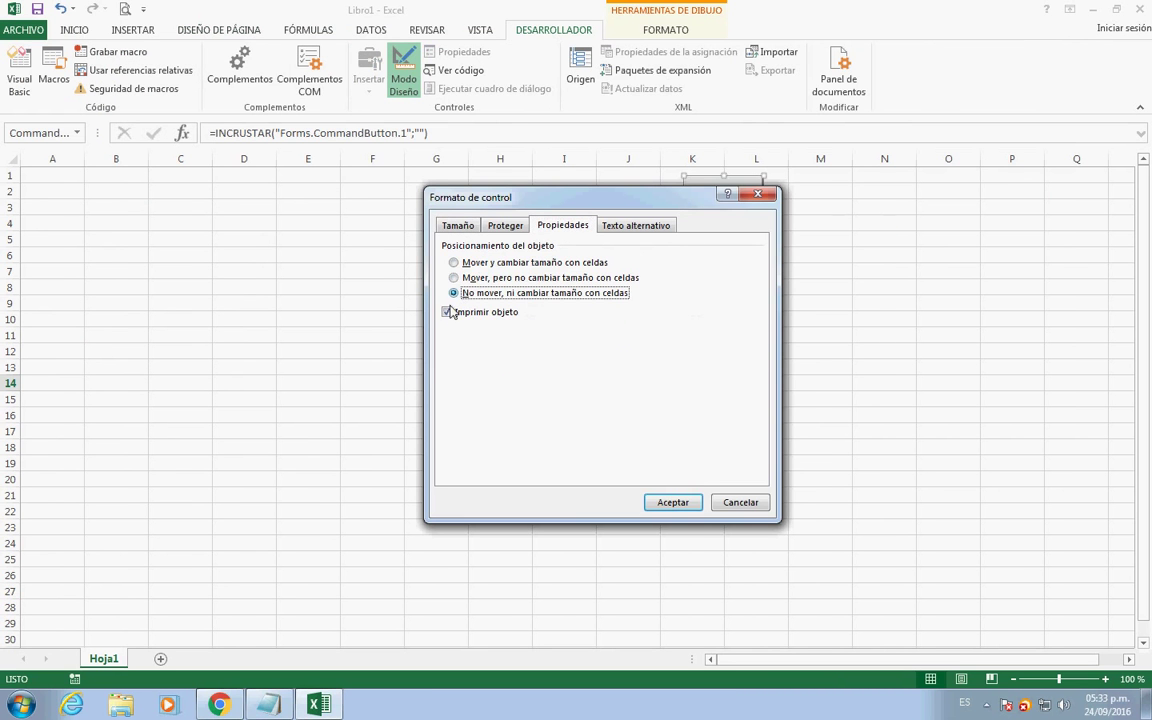
{"action": "left_click", "coordinate": [447, 313]}
{"action": "left_click", "coordinate": [662, 504]}
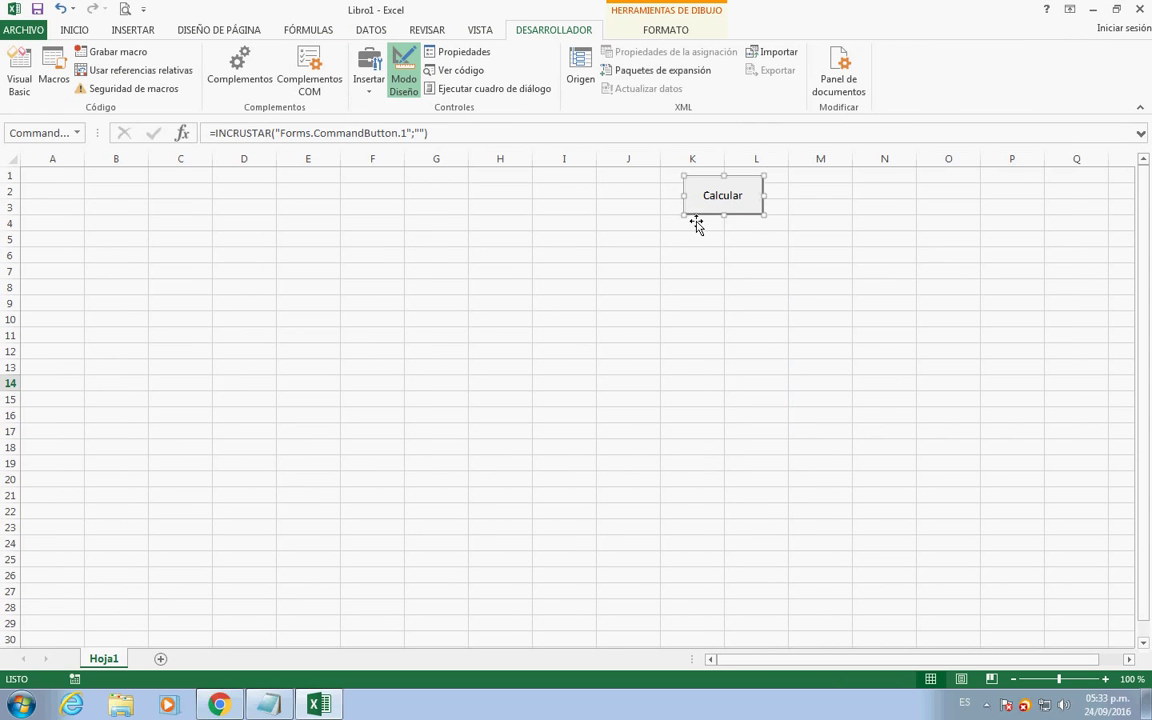
- Shrink the Calcular button near column N and open its Click code
{"action": "left_click_drag", "start_coordinate": [694, 226], "coordinate": [904, 209]}
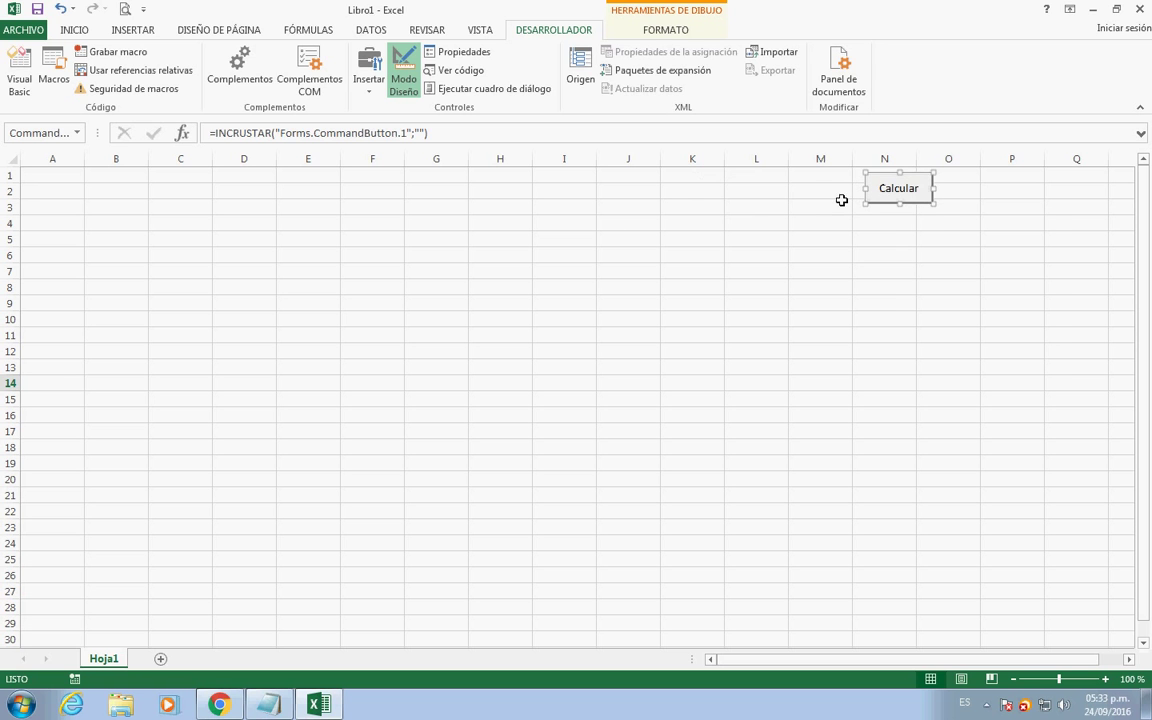
{"action": "right_click", "coordinate": [899, 197]}
{"action": "left_click", "coordinate": [945, 281]}
{"action": "left_click", "coordinate": [285, 124]}
- Declare variables I and J As Double inside CommandButton1_Click
{"action": "key", "text": "Delete"}
{"action": "key", "text": "Return"}
{"action": "key", "text": "Return"}
{"action": "key", "text": "Up"}
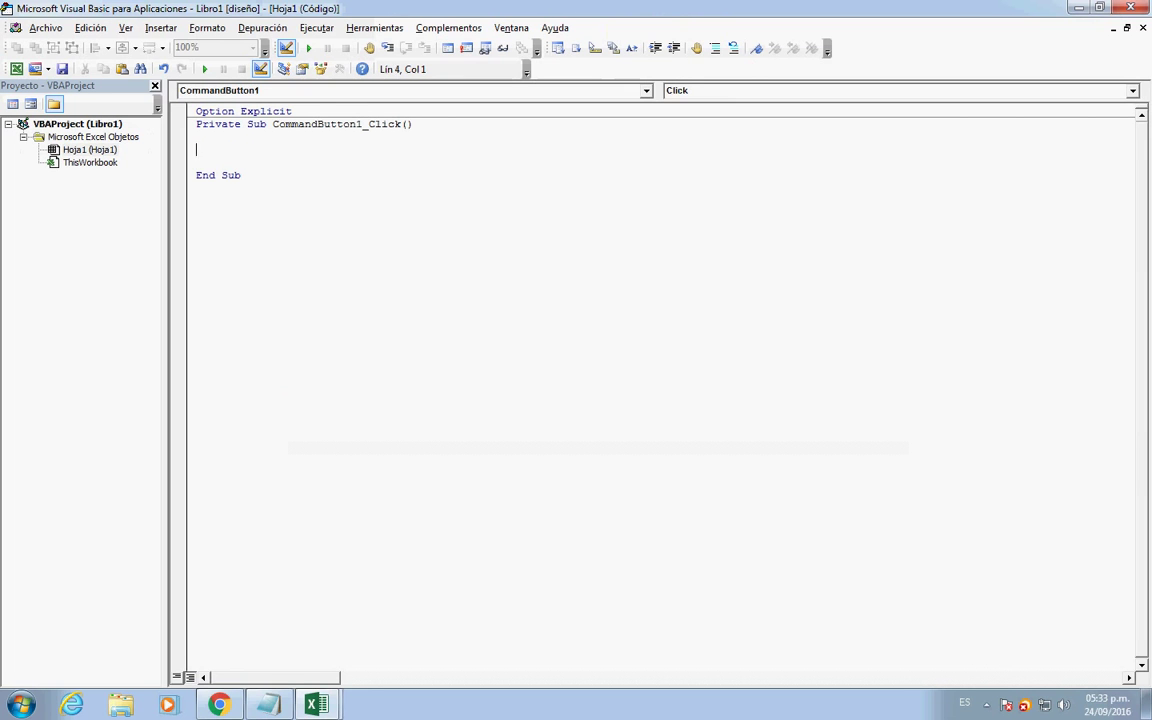
{"action": "type", "text": "dim"}
{"action": "type", "text": " a"}
{"action": "type", "text": "s dou"}
{"action": "key", "text": "Tab"}
{"action": "key", "text": "Return"}
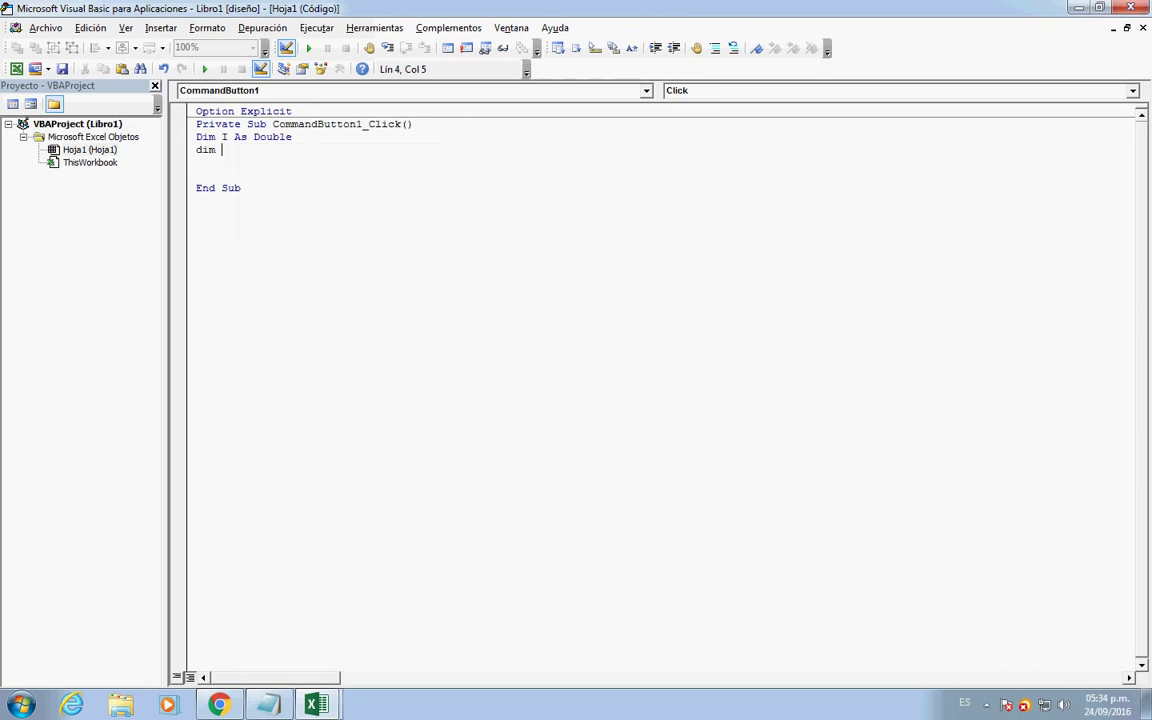
{"action": "type", "text": "s dou"}
{"action": "key", "text": "Tab"}
{"action": "key", "text": "Return"}
- Declare V and A As Double, leaving blank lines below the declarations
{"action": "type", "text": "dim"}
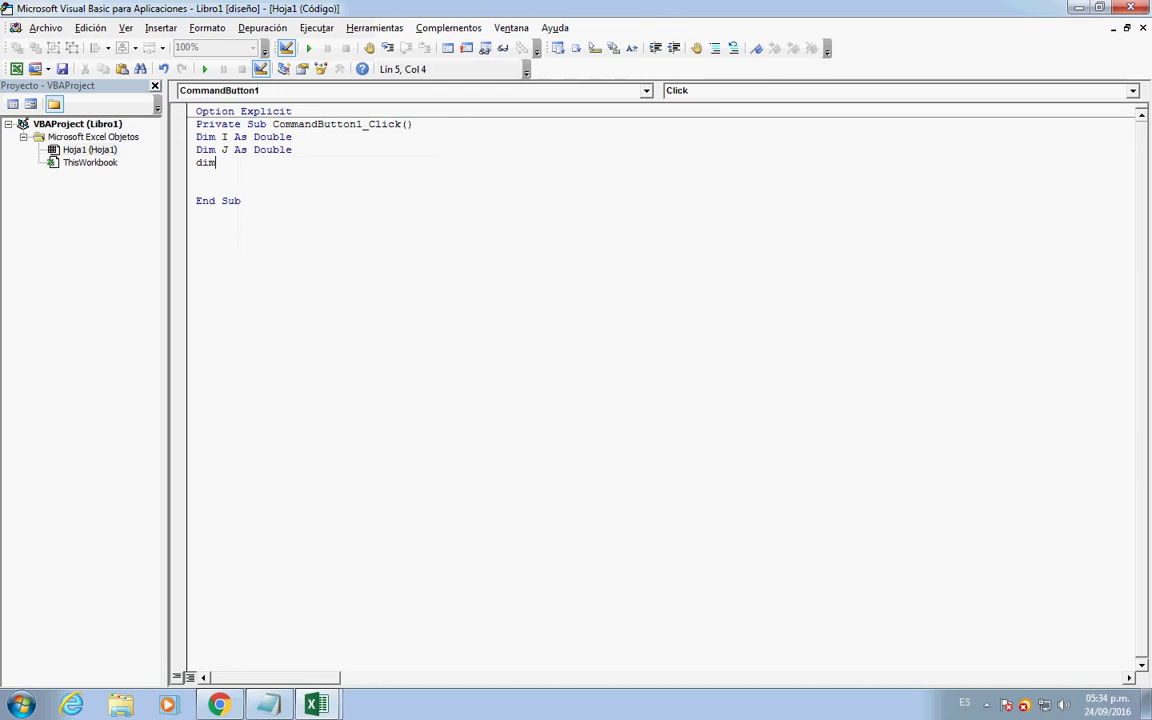
{"action": "type", "text": " as dou"}
{"action": "key", "text": "Tab"}
{"action": "key", "text": "Return"}
{"action": "type", "text": "im Aas "}
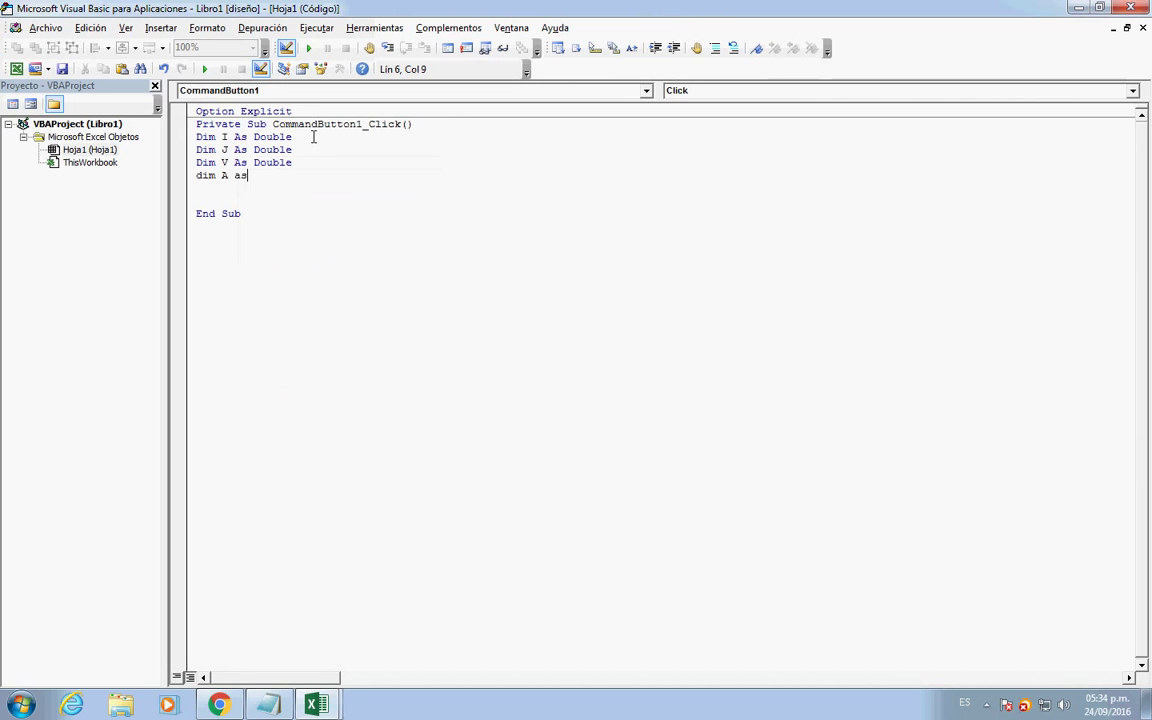
{"action": "type", "text": "dou"}
{"action": "key", "text": "Tab"}
{"action": "key", "text": "Return"}
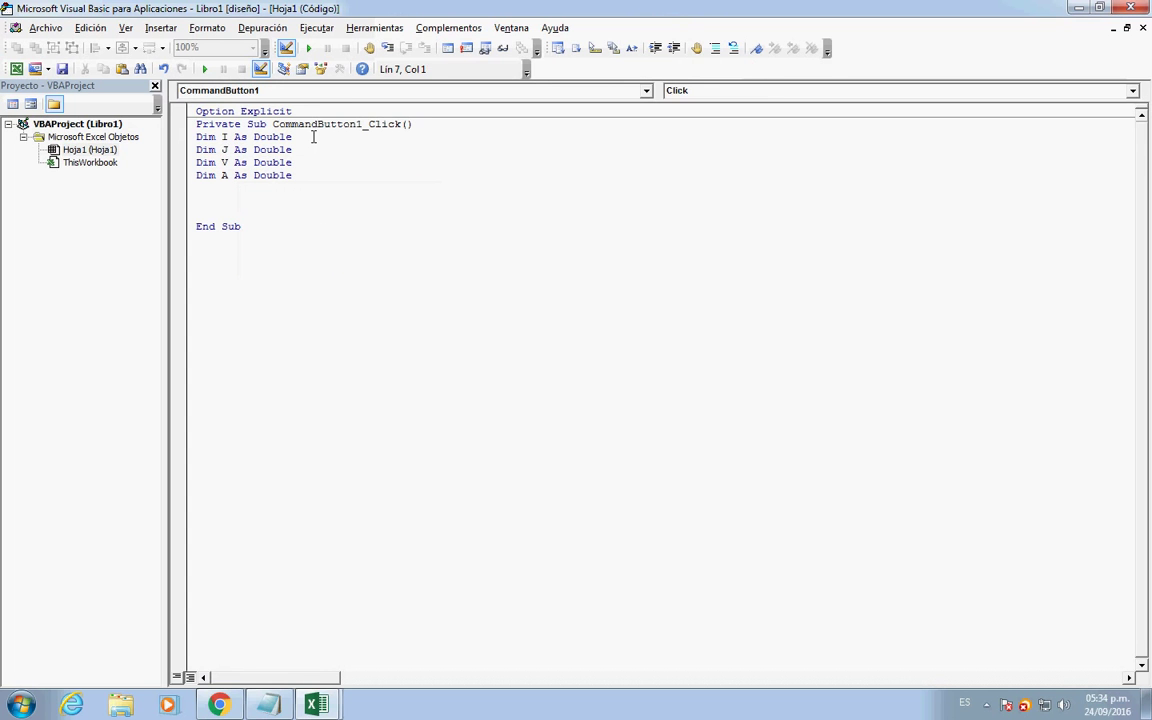
{"action": "key", "text": "Return"}
{"action": "key", "text": "Return"}
{"action": "key", "text": "Return"}
{"action": "key", "text": "Return"}
{"action": "key", "text": "Return"}
{"action": "key", "text": "Return"}
{"action": "key", "text": "Return"}
{"action": "key", "text": "Return"}
{"action": "key", "text": "Return"}
- Add an empty With Hoja1 … End With block
{"action": "key", "text": "Up"}
{"action": "key", "text": "Up"}
{"action": "key", "text": "Up"}
{"action": "key", "text": "Up"}
{"action": "key", "text": "Up"}
{"action": "key", "text": "Up"}
{"action": "type", "text": "ithhoja1"}
{"action": "key", "text": "Down"}
{"action": "key", "text": "Down"}
{"action": "key", "text": "Down"}
{"action": "key", "text": "Down"}
{"action": "key", "text": "Down"}
{"action": "key", "text": "Down"}
{"action": "key", "text": "Down"}
{"action": "key", "text": "Down"}
{"action": "key", "text": "Down"}
{"action": "type", "text": "end with"}
{"action": "key", "text": "Up"}
{"action": "key", "text": "Up"}
{"action": "key", "text": "Up"}
{"action": "key", "text": "Up"}
{"action": "key", "text": "Up"}
{"action": "key", "text": "Up"}
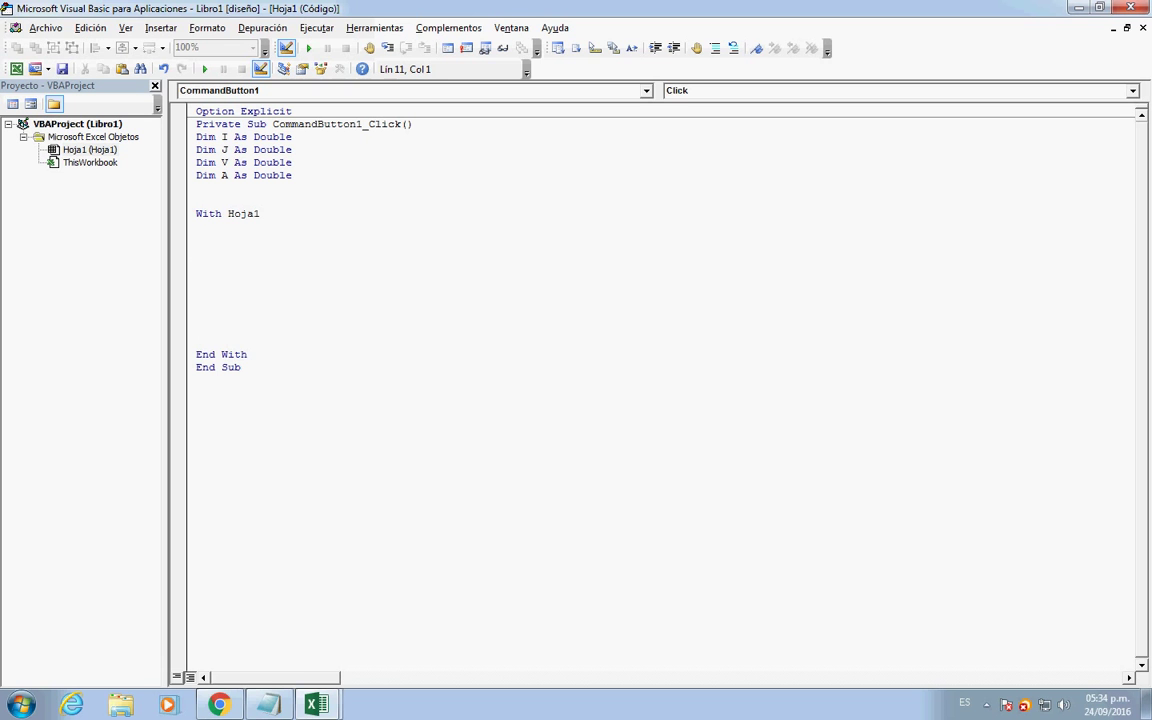
- Write A = 1 and V = InputBox("Coloque el número.")
{"action": "type", "text": "1"}
{"action": "key", "text": "Return"}
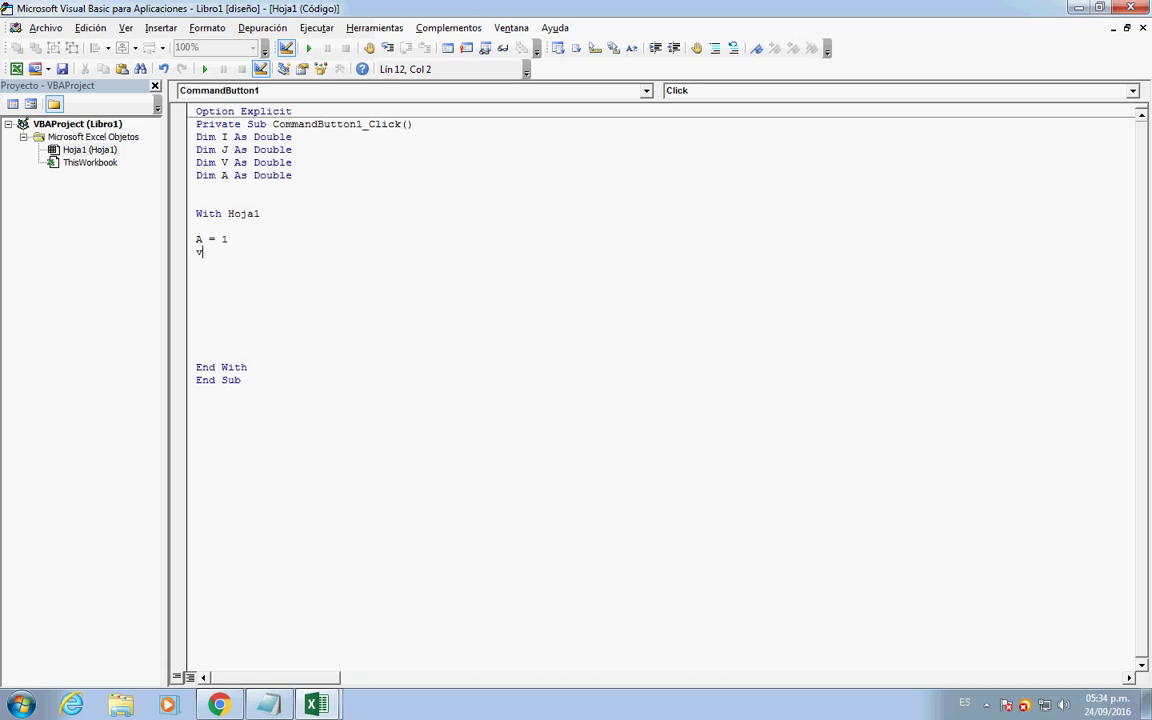
{"action": "type", "text": "=inputbox(\""}
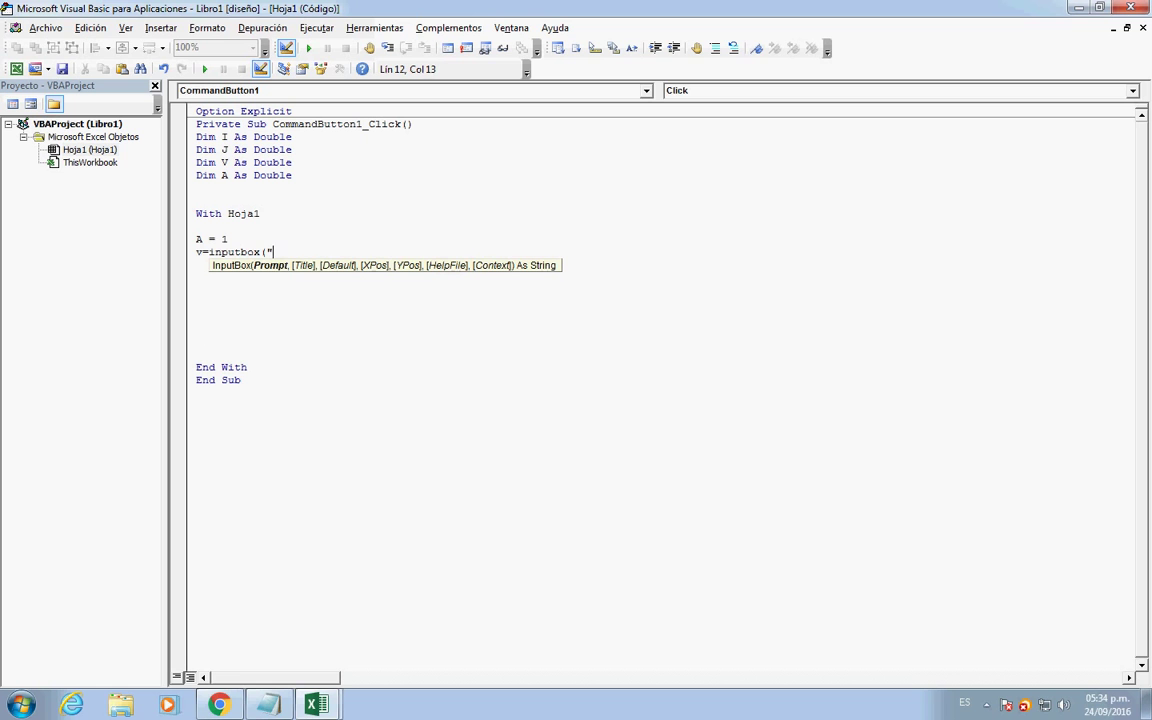
{"action": "type", "text": "Coloque "}
{"action": "type", "text": " nú"}
{"action": "type", "text": "mero.\""}
{"action": "type", "text": ")"}
{"action": "key", "text": "Return"}
{"action": "key", "text": "Return"}
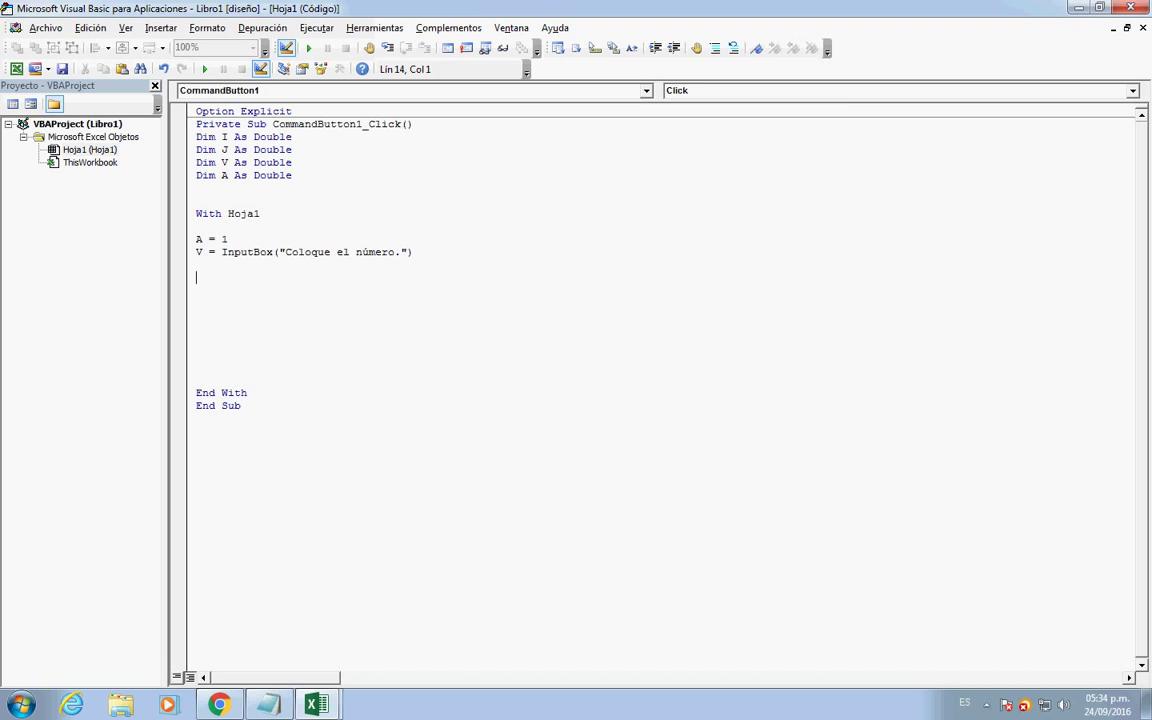
- Write .Range("A1") = V and paste two copies of that line below
{"action": "type", "text": ".Range"}
{"action": "type", "text": "(\"A1\") = V"}
{"action": "key", "text": "Return"}
{"action": "left_click_drag", "start_coordinate": [197, 278], "coordinate": [320, 279]}
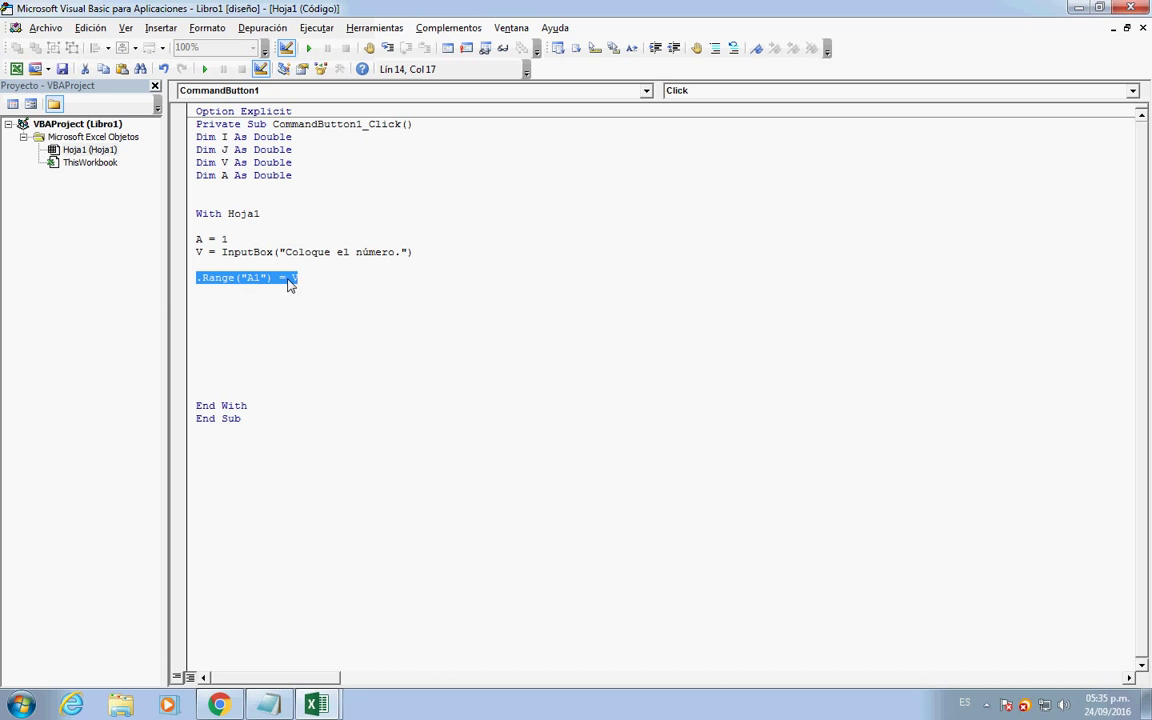
{"action": "right_click", "coordinate": [289, 285]}
{"action": "left_click", "coordinate": [318, 306]}
{"action": "left_click", "coordinate": [218, 300]}
{"action": "right_click", "coordinate": [218, 300]}
{"action": "left_click", "coordinate": [237, 337]}
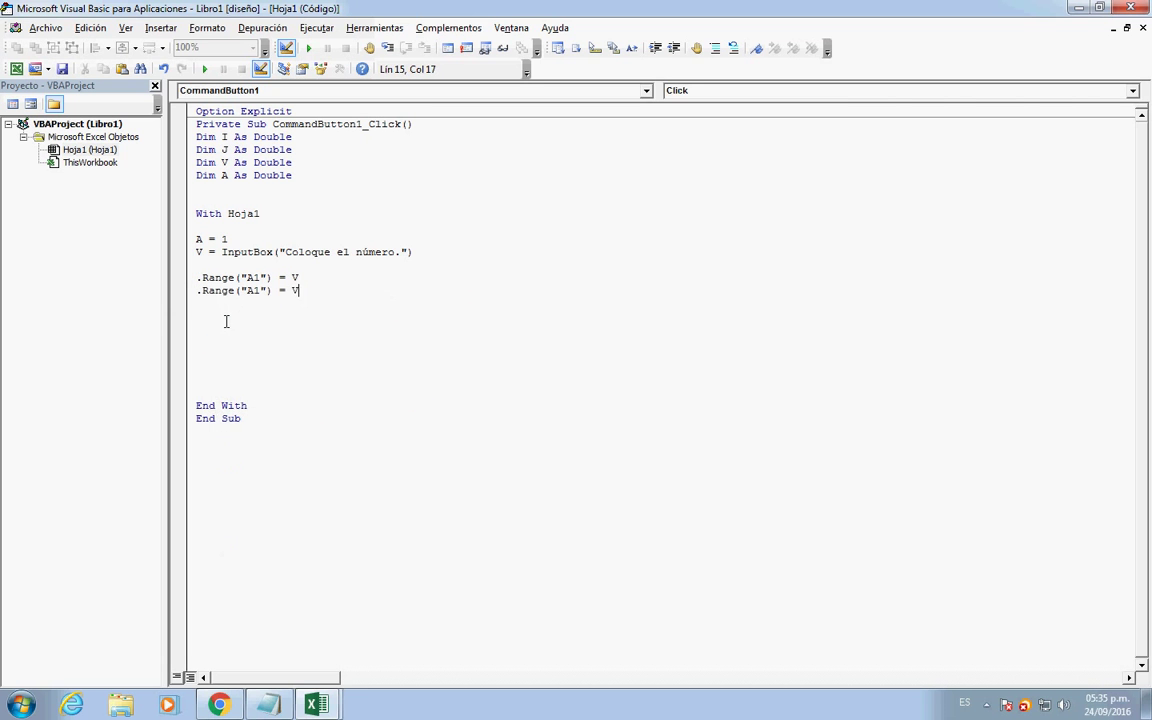
{"action": "left_click", "coordinate": [212, 311]}
{"action": "right_click", "coordinate": [211, 311]}
{"action": "left_click", "coordinate": [247, 353]}
- Change the copied lines to write V into A2 and B2
{"action": "left_click", "coordinate": [254, 290]}
{"action": "key", "text": "Delete"}
{"action": "type", "text": "2"}
{"action": "key", "text": "BackSpace"}
{"action": "key", "text": "BackSpace"}
{"action": "type", "text": "B2"}
{"action": "key", "text": "Down"}
{"action": "key", "text": "Down"}
- Open nested loops For I = 1 To V and For J = 1 To V + 1
{"action": "type", "text": "for i="}
{"action": "type", "text": "1 to v"}
{"action": "key", "text": "Return"}
{"action": "key", "text": "Return"}
{"action": "key", "text": "Tab"}
{"action": "type", "text": "for "}
{"action": "type", "text": "j=1 to v"}
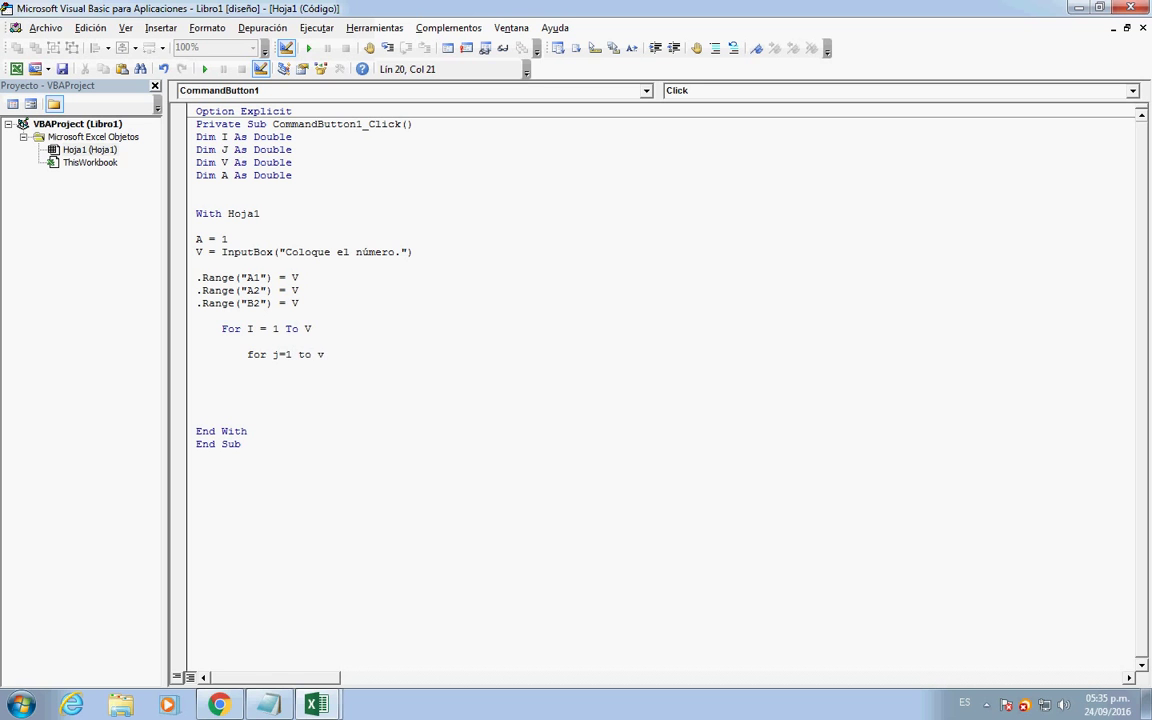
{"action": "type", "text": "+1"}
{"action": "key", "text": "Return"}
{"action": "key", "text": "Return"}
- Inside the loops, write .Cells(1 + I, 1) = A
{"action": "type", "text": ".cel"}
{"action": "key", "text": "Tab"}
{"action": "type", "text": "("}
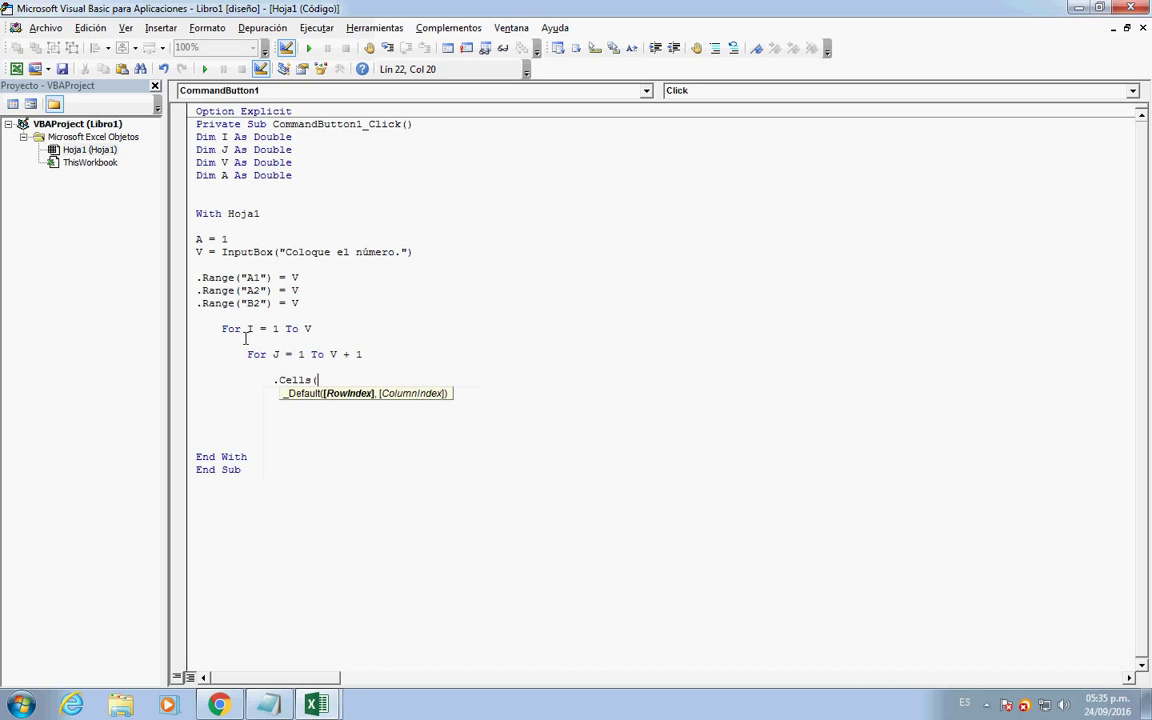
{"action": "type", "text": "1"}
{"action": "type", "text": "+i"}
{"action": "type", "text": ","}
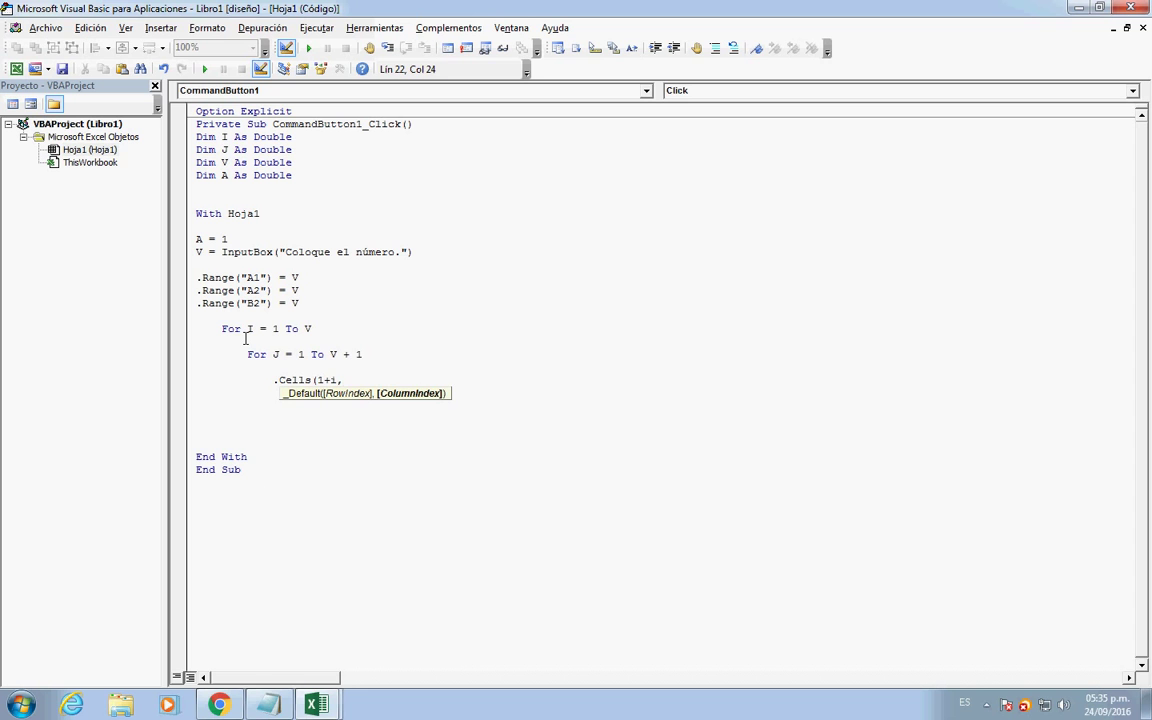
{"action": "type", "text": "1)="}
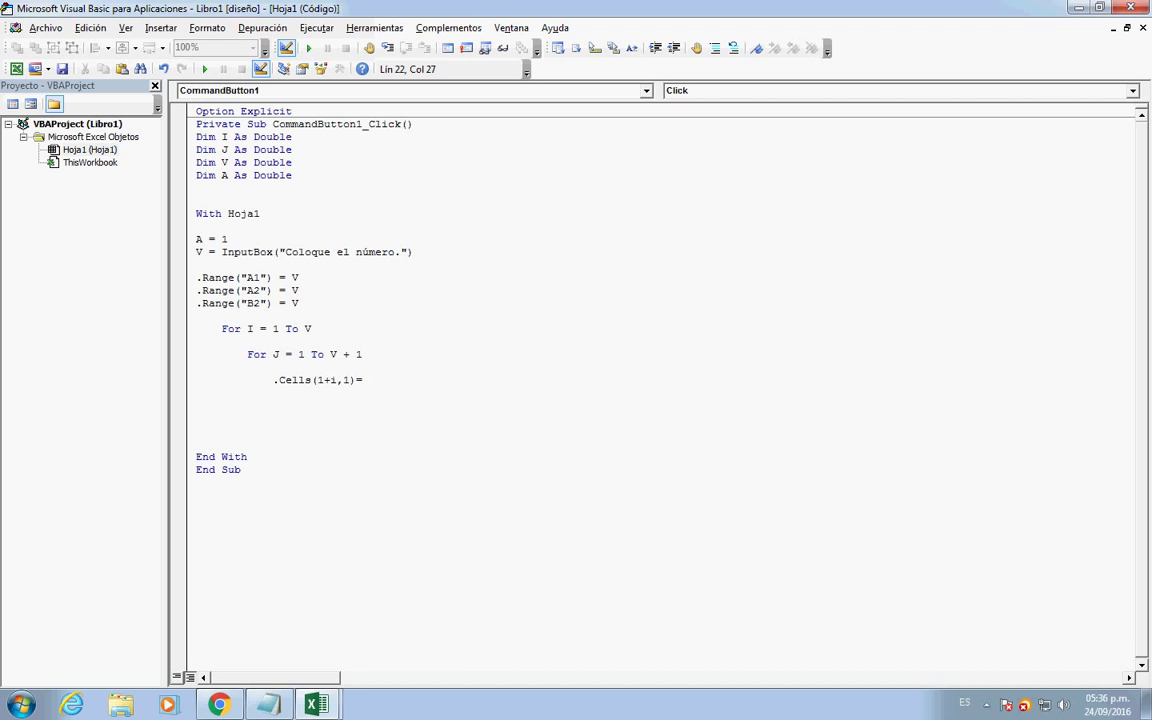
{"action": "type", "text": "a"}
{"action": "key", "text": "Down"}
{"action": "key", "text": "Down"}
- Close the loops with Next J and Next I, adding a blank line before Next I
{"action": "key", "text": "Tab"}
{"action": "key", "text": "Tab"}
{"action": "type", "text": "nextJ"}
{"action": "key", "text": "Return"}
{"action": "key", "text": "BackSpace"}
{"action": "type", "text": "next "}
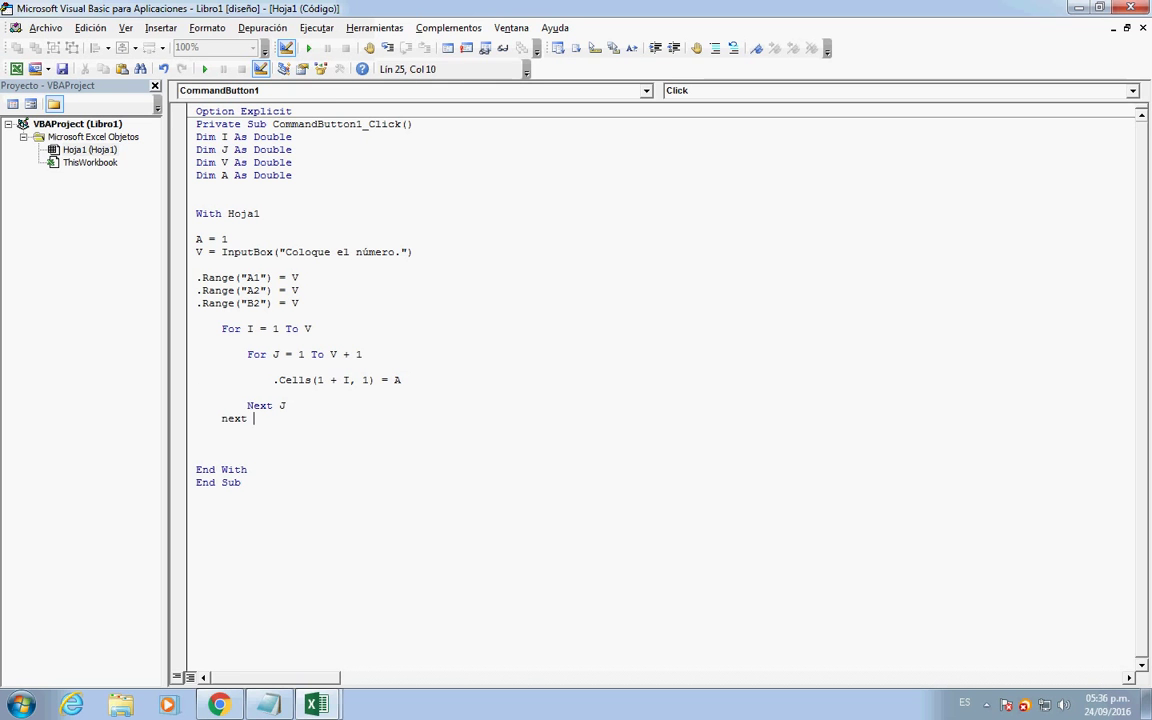
{"action": "type", "text": "I"}
{"action": "key", "text": "Return"}
{"action": "key", "text": "Up"}
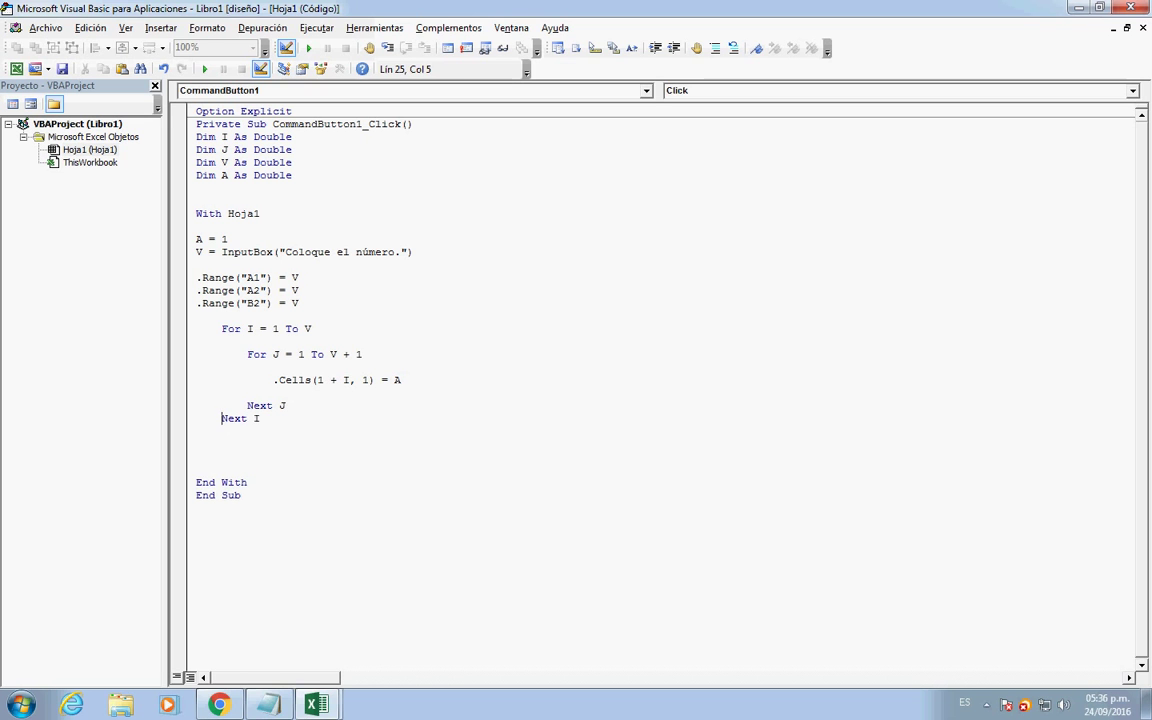
{"action": "key", "text": "Return"}
{"action": "key", "text": "Down"}
{"action": "key", "text": "Down"}
{"action": "key", "text": "Down"}
{"action": "key", "text": "Home"}
{"action": "key", "text": "alt"}
{"action": "left_click", "coordinate": [268, 316]}
{"action": "mouse_move", "coordinate": [316, 705]}
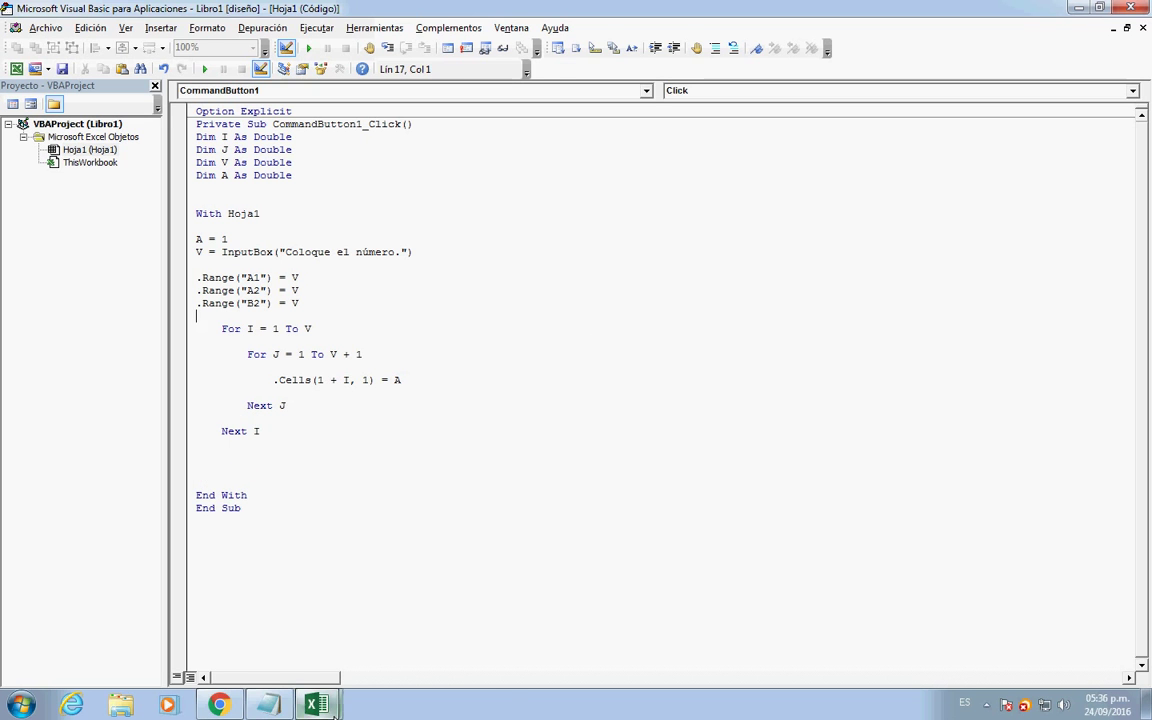
- Exit Design Mode, run Calcular with 10, and check the values in A2 and B2
{"action": "left_click", "coordinate": [296, 625]}
{"action": "left_click", "coordinate": [404, 80]}
{"action": "left_click", "coordinate": [887, 195]}
{"action": "type", "text": "10"}
{"action": "key", "text": "Return"}
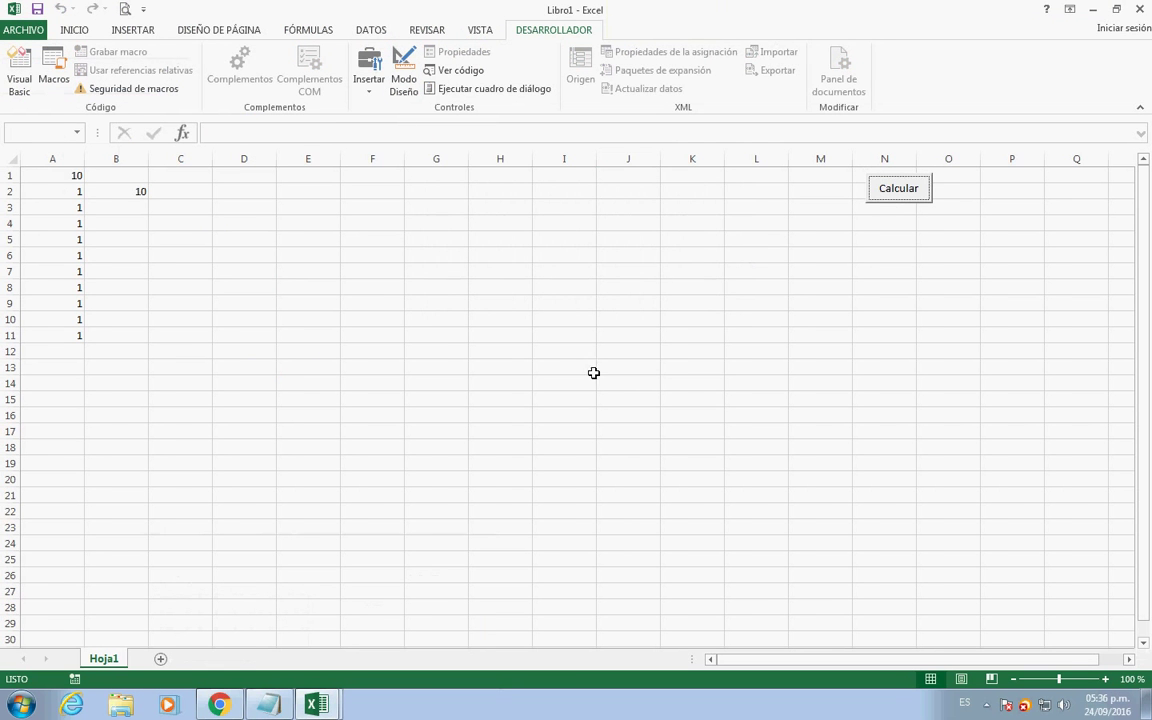
{"action": "left_click", "coordinate": [99, 195]}
{"action": "left_click", "coordinate": [69, 195]}
{"action": "left_click", "coordinate": [101, 193]}
{"action": "left_click", "coordinate": [69, 193]}
{"action": "left_click", "coordinate": [495, 222]}
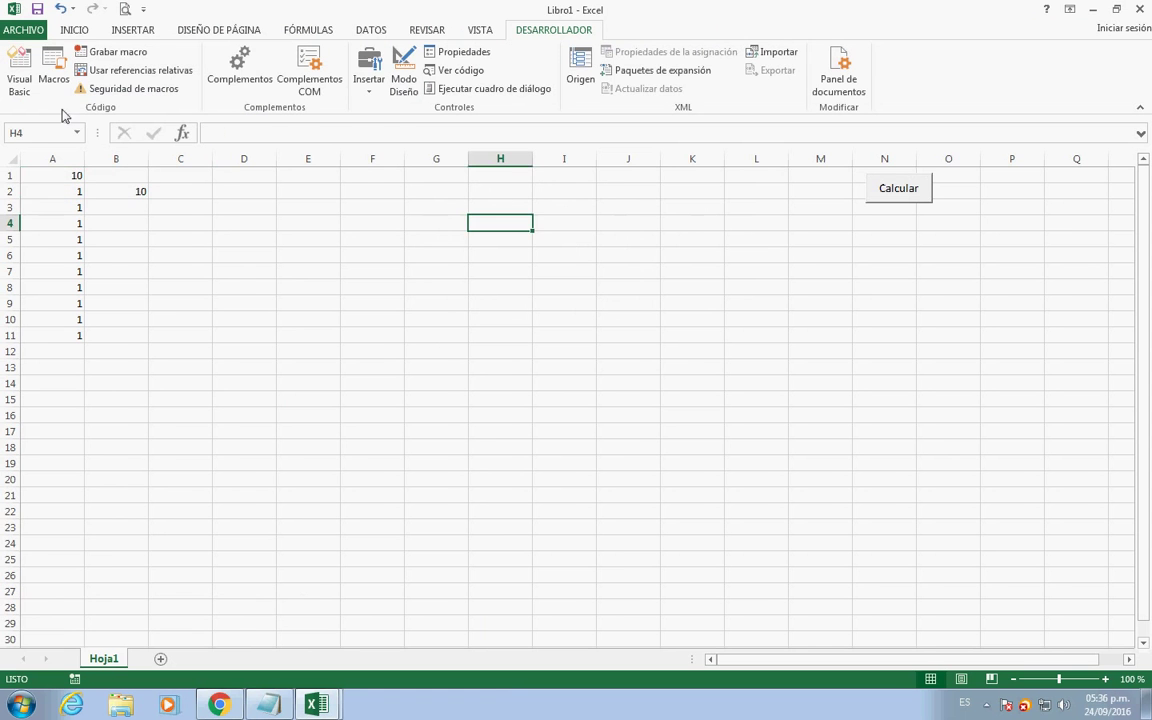
- In the macro code, replace V with A in the A1, A2 and B2 Range lines
{"action": "left_click", "coordinate": [25, 90]}
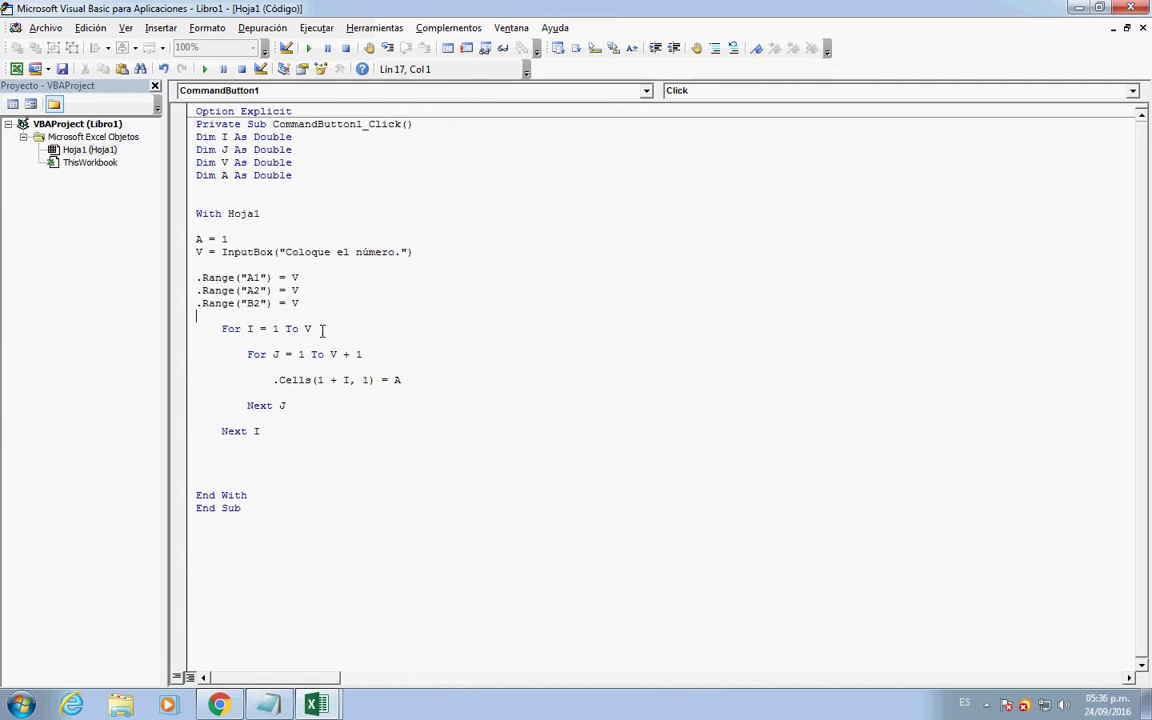
{"action": "left_click", "coordinate": [238, 239]}
{"action": "left_click", "coordinate": [374, 388]}
{"action": "left_click", "coordinate": [261, 303]}
{"action": "key", "text": "Up"}
{"action": "key", "text": "Up"}
{"action": "key", "text": "Right"}
{"action": "key", "text": "Right"}
{"action": "key", "text": "Right"}
{"action": "key", "text": "shift+Right"}
{"action": "type", "text": "A"}
{"action": "key", "text": "Down"}
{"action": "key", "text": "BackSpace"}
{"action": "type", "text": "A"}
{"action": "key", "text": "Down"}
{"action": "key", "text": "BackSpace"}
{"action": "type", "text": "A"}
{"action": "key", "text": "Down"}
- Rerun Calcular with 1 and check the values in A2, B2, A3 and B3
{"action": "left_click", "coordinate": [283, 612]}
{"action": "left_click", "coordinate": [892, 194]}
{"action": "type", "text": "1"}
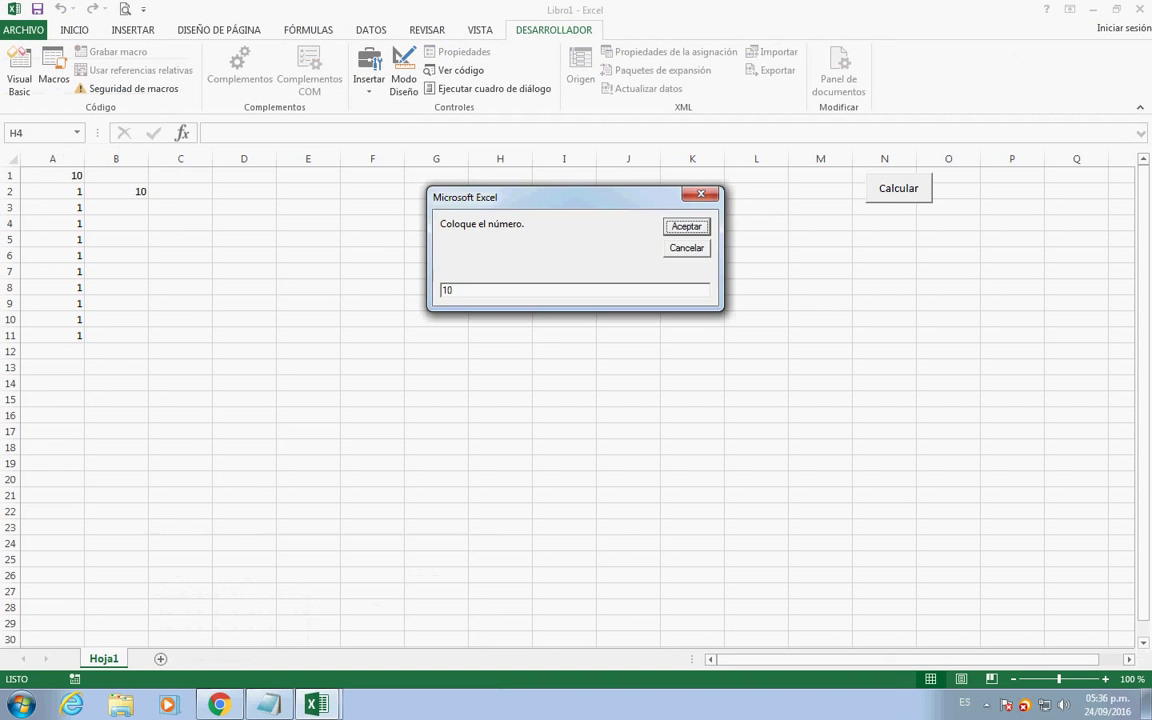
{"action": "key", "text": "Return"}
{"action": "left_click", "coordinate": [122, 197]}
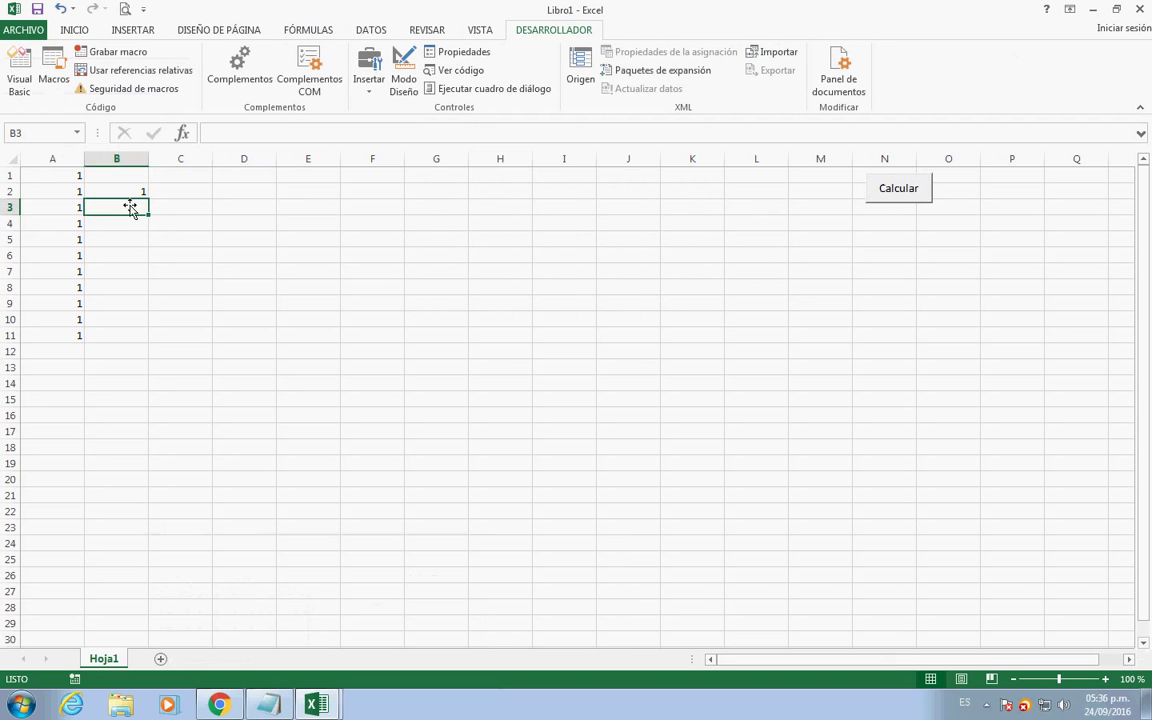
{"action": "left_click", "coordinate": [64, 198]}
{"action": "key", "text": "Tab"}
{"action": "key", "text": "Return"}
{"action": "left_click", "coordinate": [122, 215]}
{"action": "left_click", "coordinate": [77, 215]}
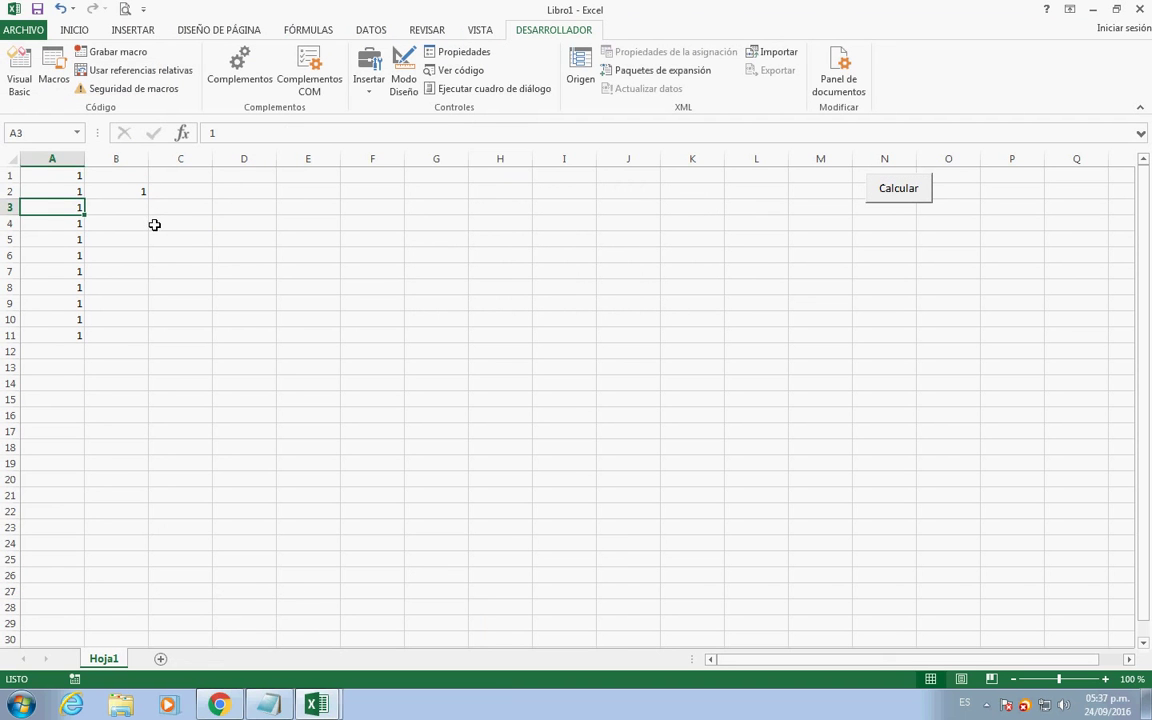
{"action": "key", "text": "alt+F11"}
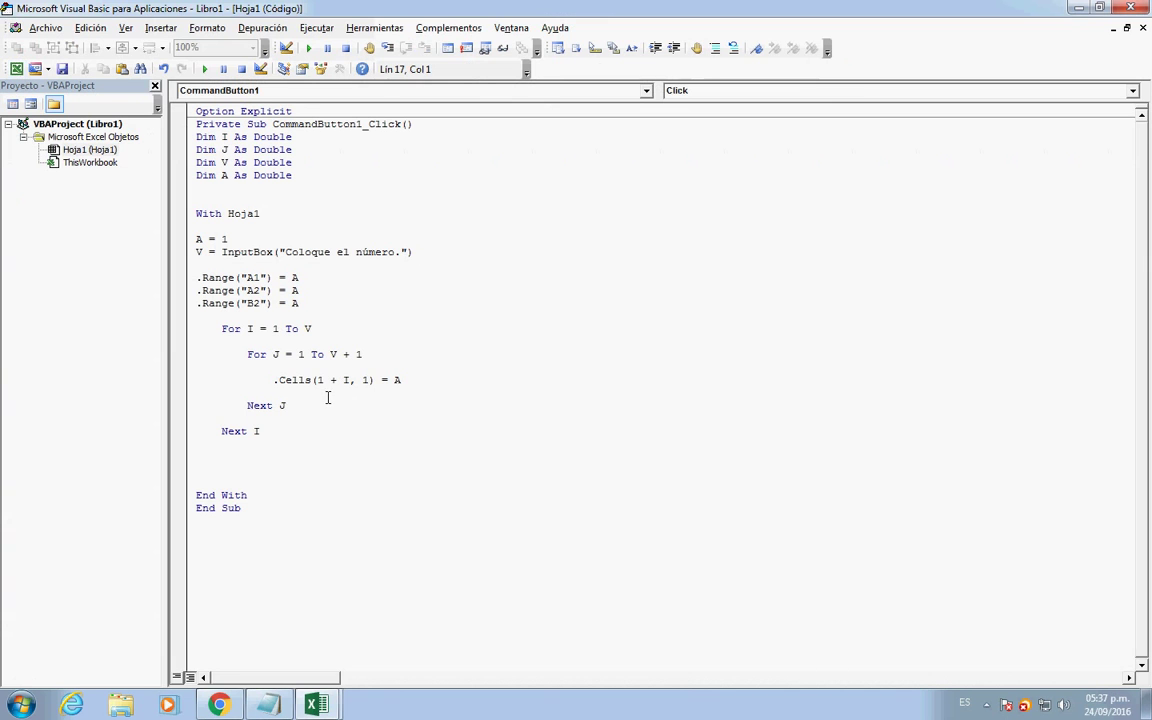
- Inside the For J loop, add .Cells(1+i,1+j) = .Cells(i,1+j) + .Cells(i,j)
{"action": "key", "text": "Tab"}
{"action": "key", "text": "Tab"}
{"action": "key", "text": "Tab"}
{"action": "key", "text": "Return"}
{"action": "key", "text": "Return"}
{"action": "key", "text": "Up"}
{"action": "key", "text": "Up"}
{"action": "type", "text": ".cel"}
{"action": "key", "text": "Tab"}
{"action": "type", "text": "("}
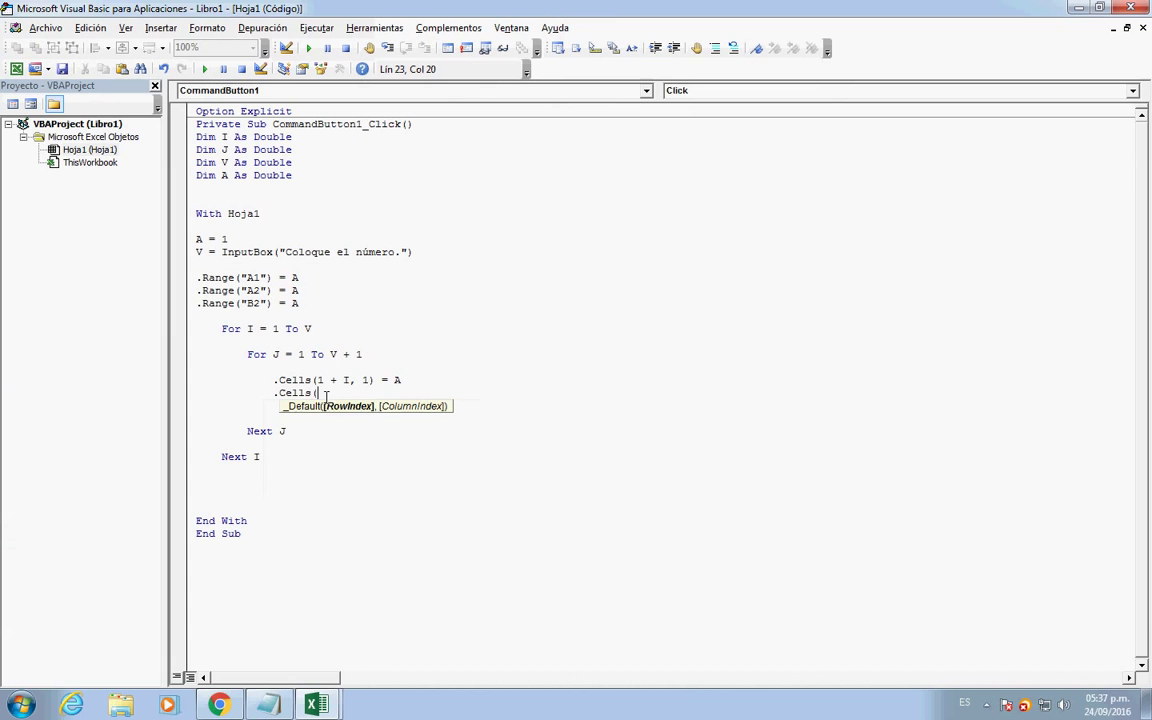
{"action": "type", "text": "1+i,"}
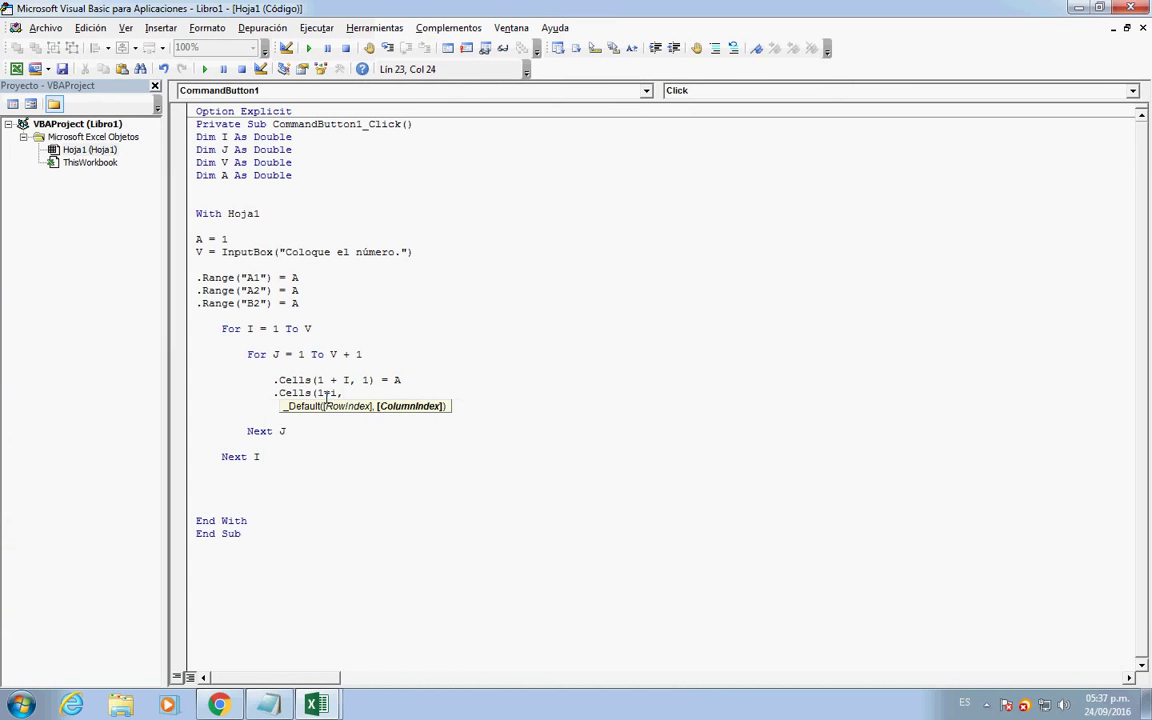
{"action": "type", "text": "1+"}
{"action": "type", "text": "j)"}
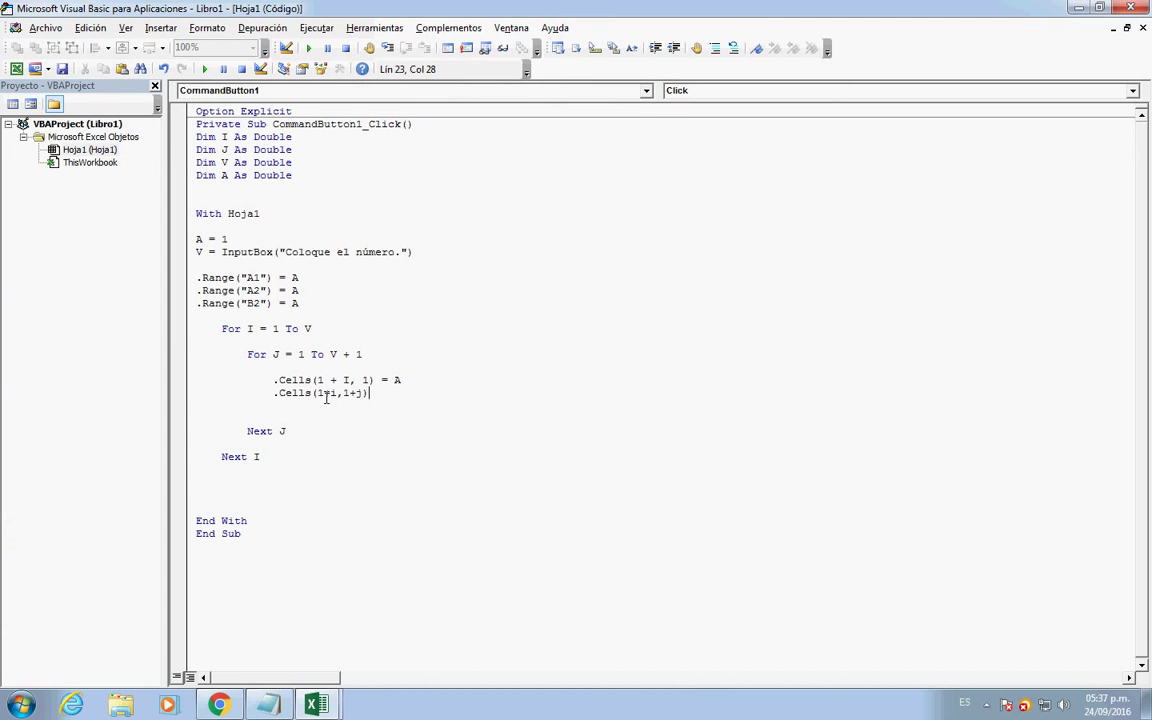
{"action": "type", "text": "=.cel"}
{"action": "key", "text": "Tab"}
{"action": "type", "text": "("}
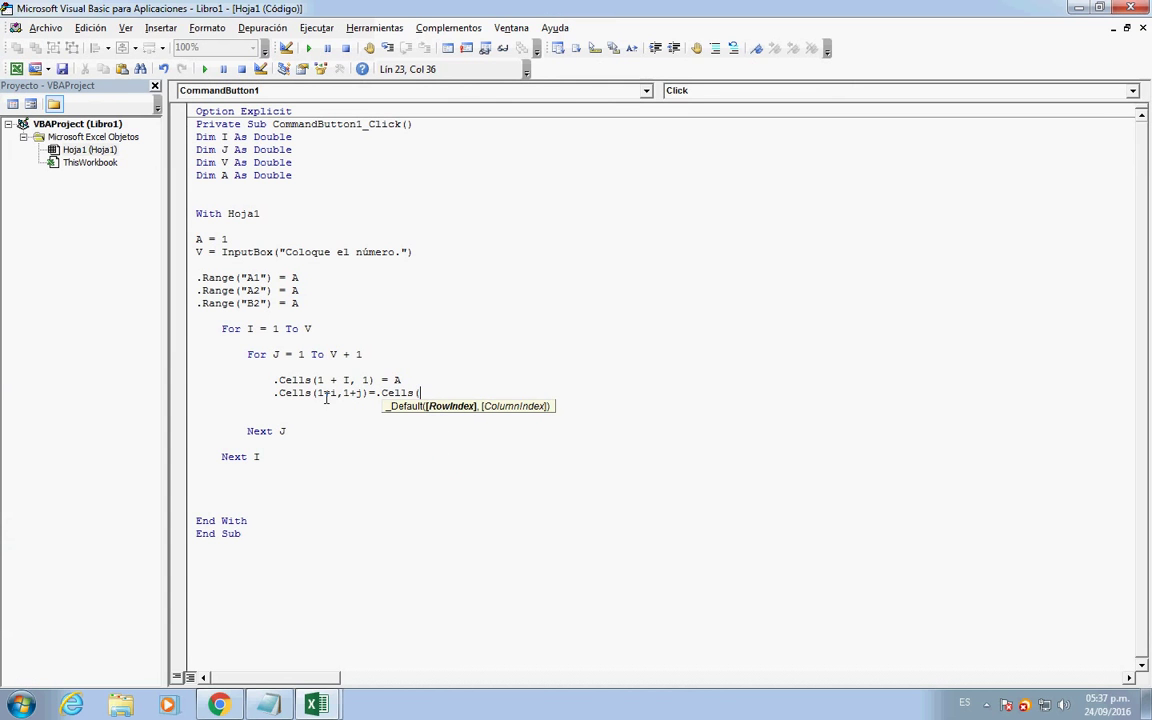
{"action": "type", "text": "i,"}
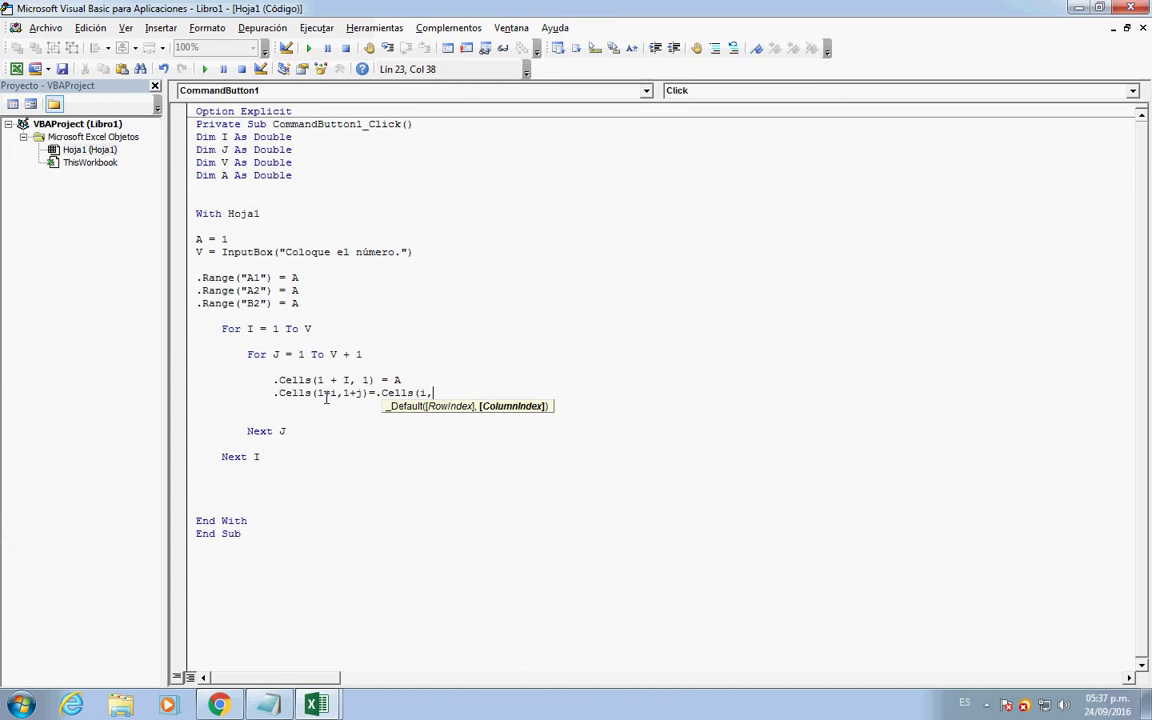
{"action": "type", "text": "1+j)+.Cells(i,j)"}
{"action": "key", "text": "Return"}
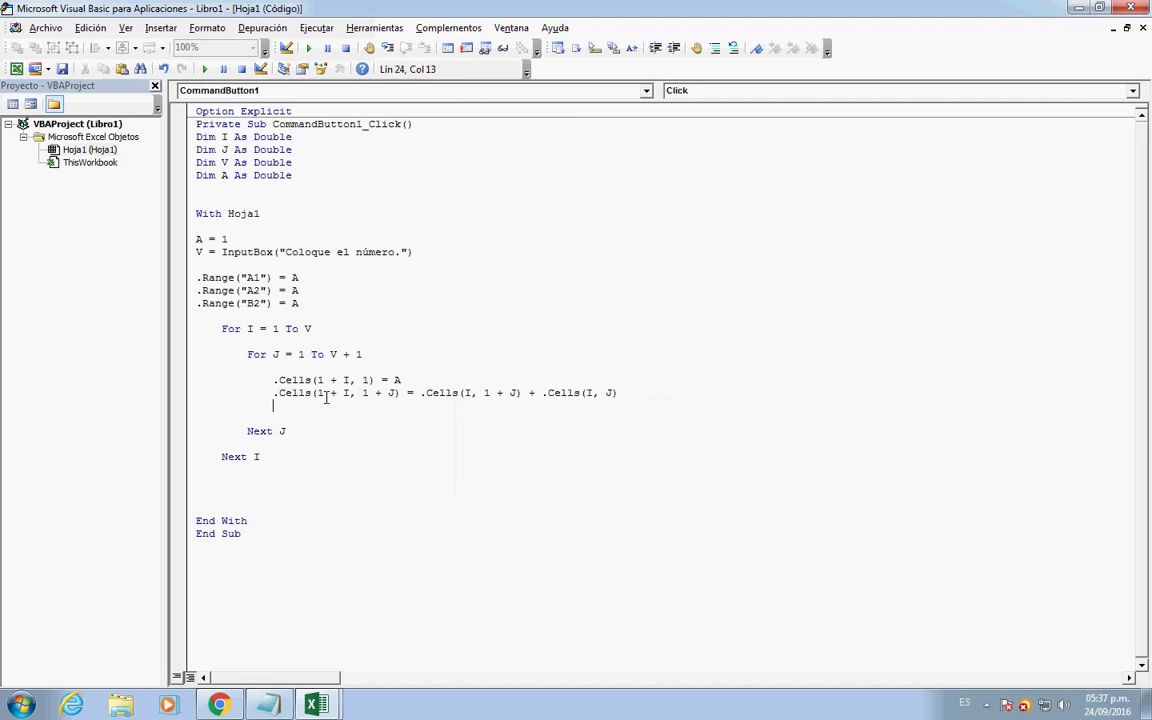
{"action": "left_click", "coordinate": [400, 303]}
{"action": "mouse_move", "coordinate": [316, 705]}
{"action": "left_click", "coordinate": [266, 563]}
- Run Calcular with 10 and check triangle cells K11, J10, I10, H9, B2, B4 and B11
{"action": "left_click", "coordinate": [898, 190]}
{"action": "type", "text": "10"}
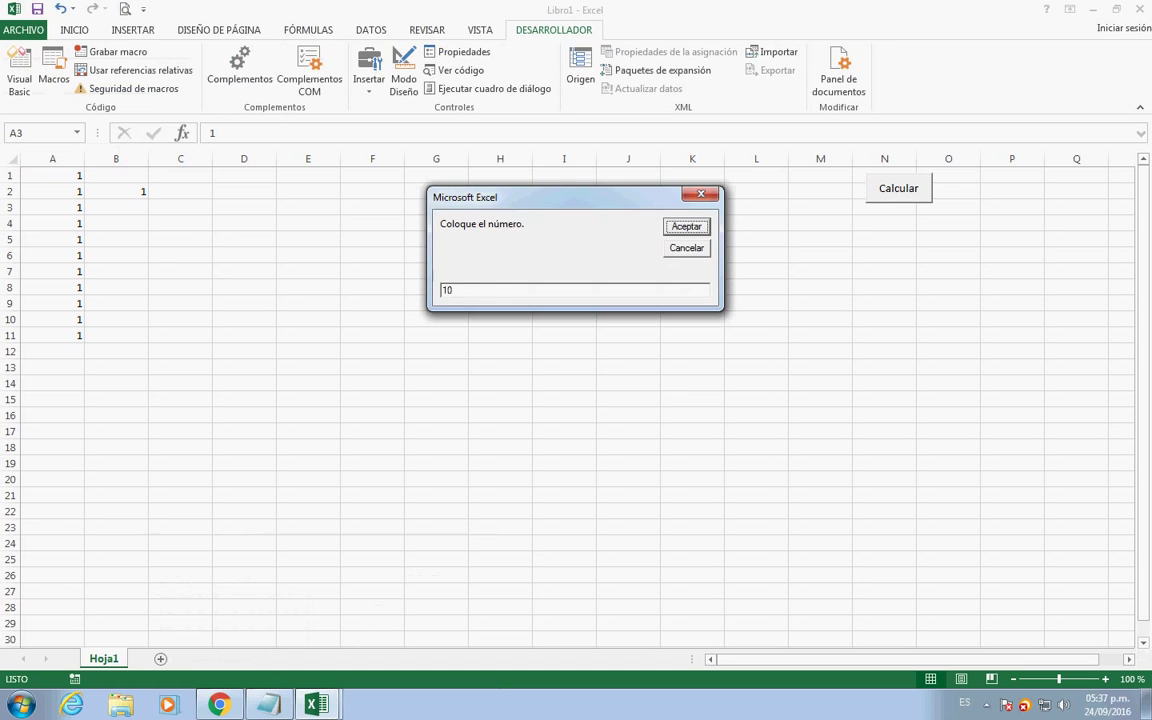
{"action": "key", "text": "Return"}
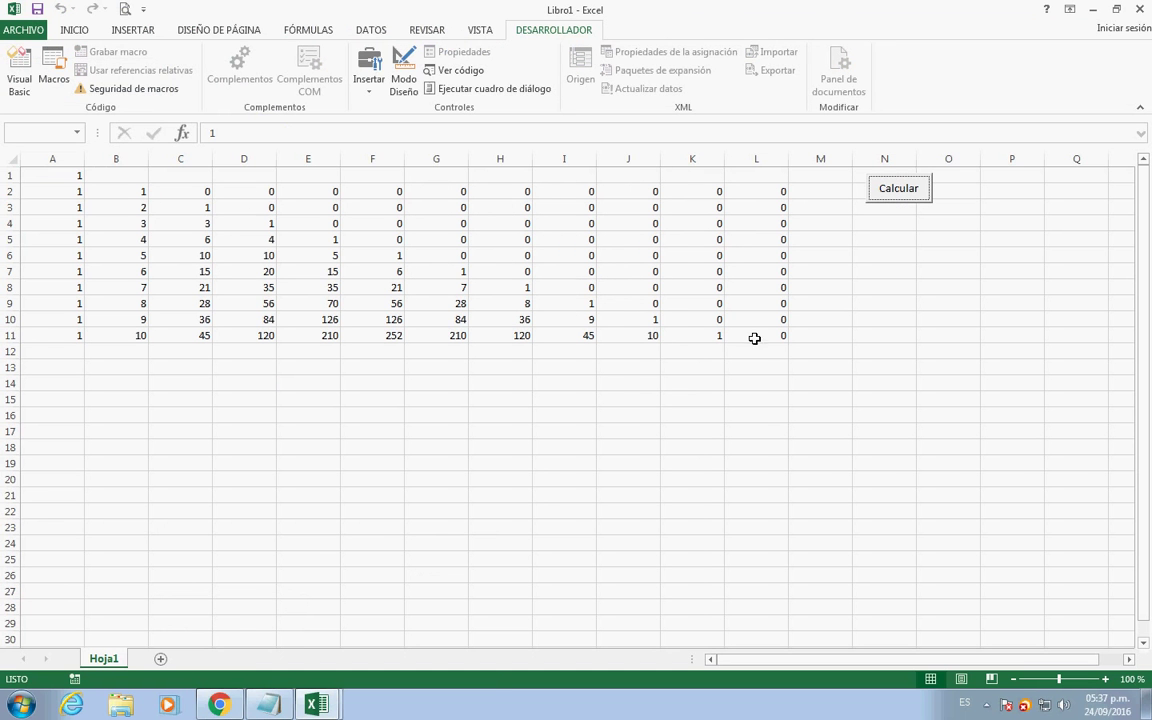
{"action": "left_click", "coordinate": [705, 336]}
{"action": "left_click", "coordinate": [635, 320]}
{"action": "left_click", "coordinate": [579, 319]}
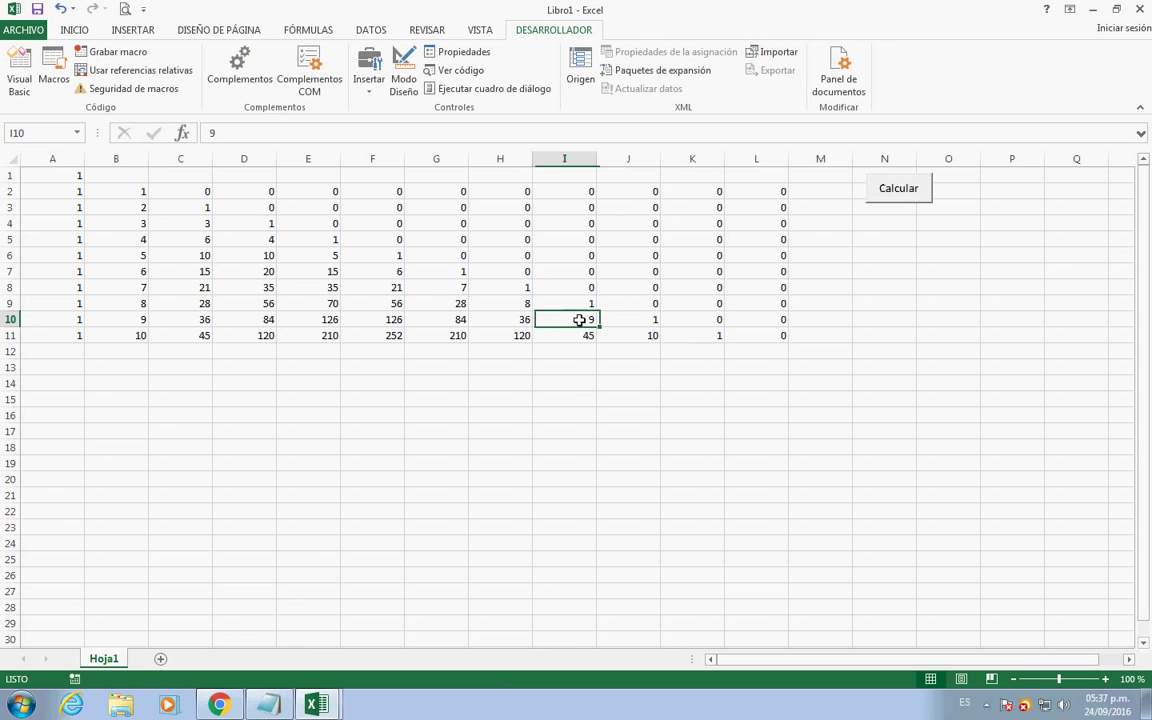
{"action": "left_click", "coordinate": [512, 303]}
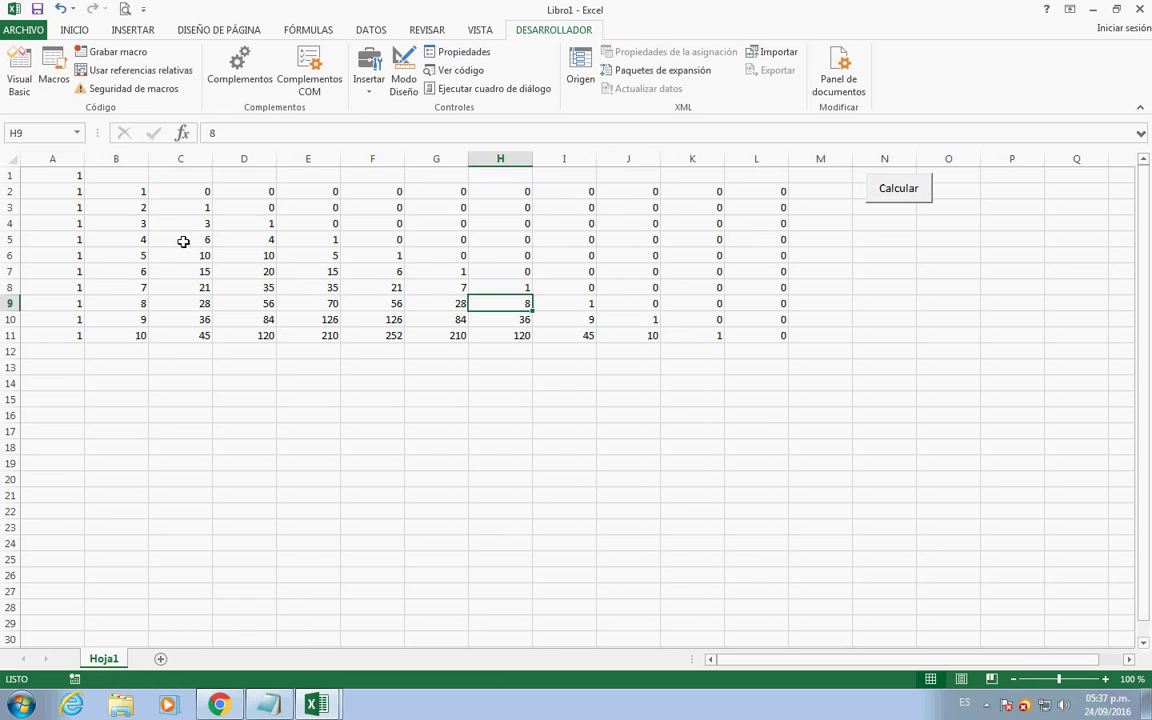
{"action": "left_click", "coordinate": [115, 195]}
{"action": "left_click", "coordinate": [125, 225]}
{"action": "left_click", "coordinate": [140, 333]}
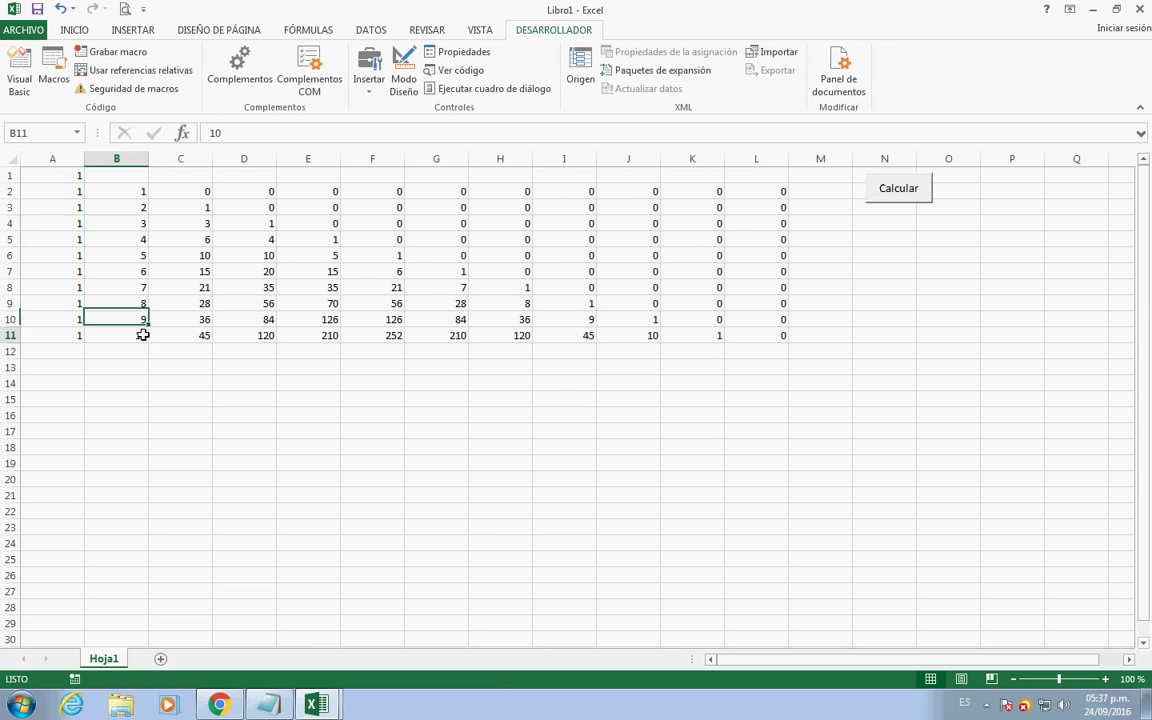
- In the macro code, place the caret on the blank inner-loop line and reduce its indent
{"action": "left_click", "coordinate": [22, 78]}
{"action": "left_click", "coordinate": [299, 406]}
{"action": "key", "text": "BackSpace"}
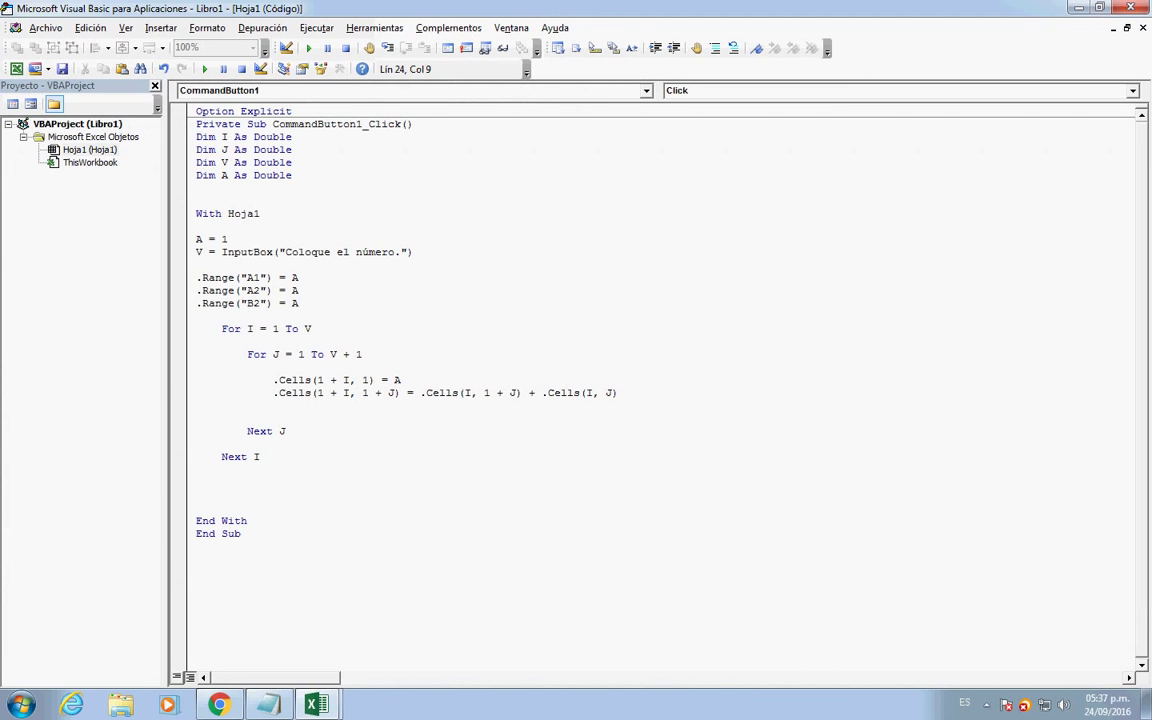
- Type the condition If .Cells(1+i,1+j) = 0 Then on the blank line
{"action": "type", "text": "if .ce"}
{"action": "key", "text": "Tab"}
{"action": "type", "text": "("}
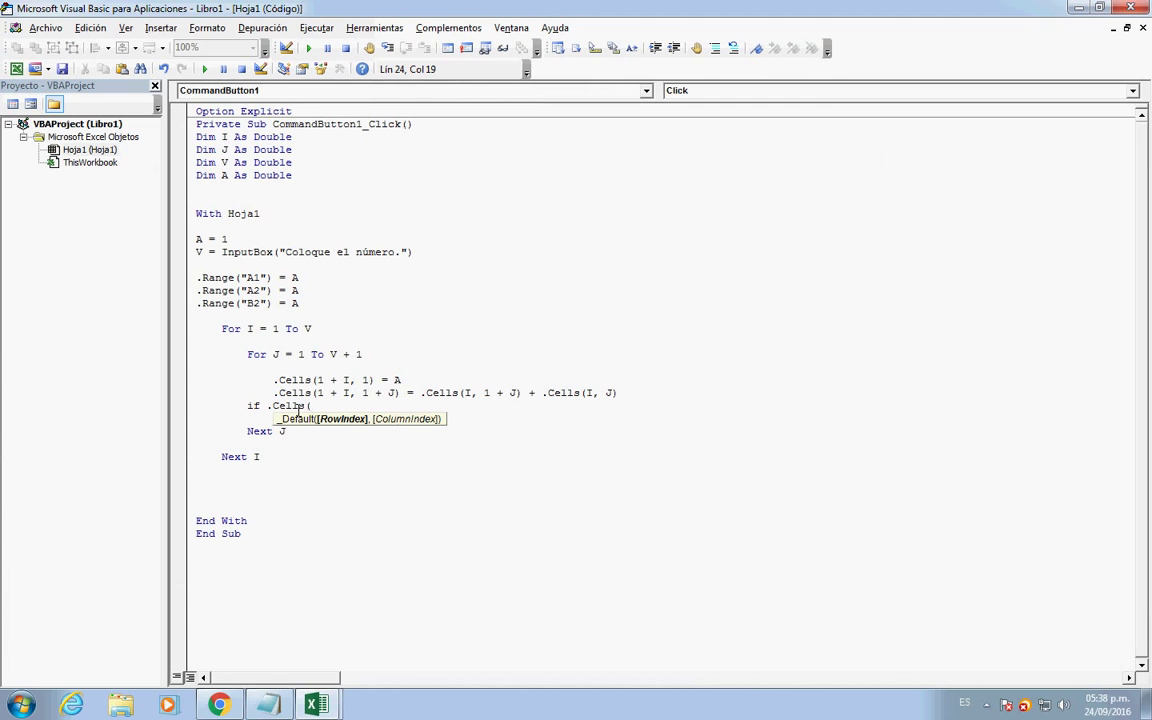
{"action": "type", "text": "1+"}
{"action": "type", "text": "i,"}
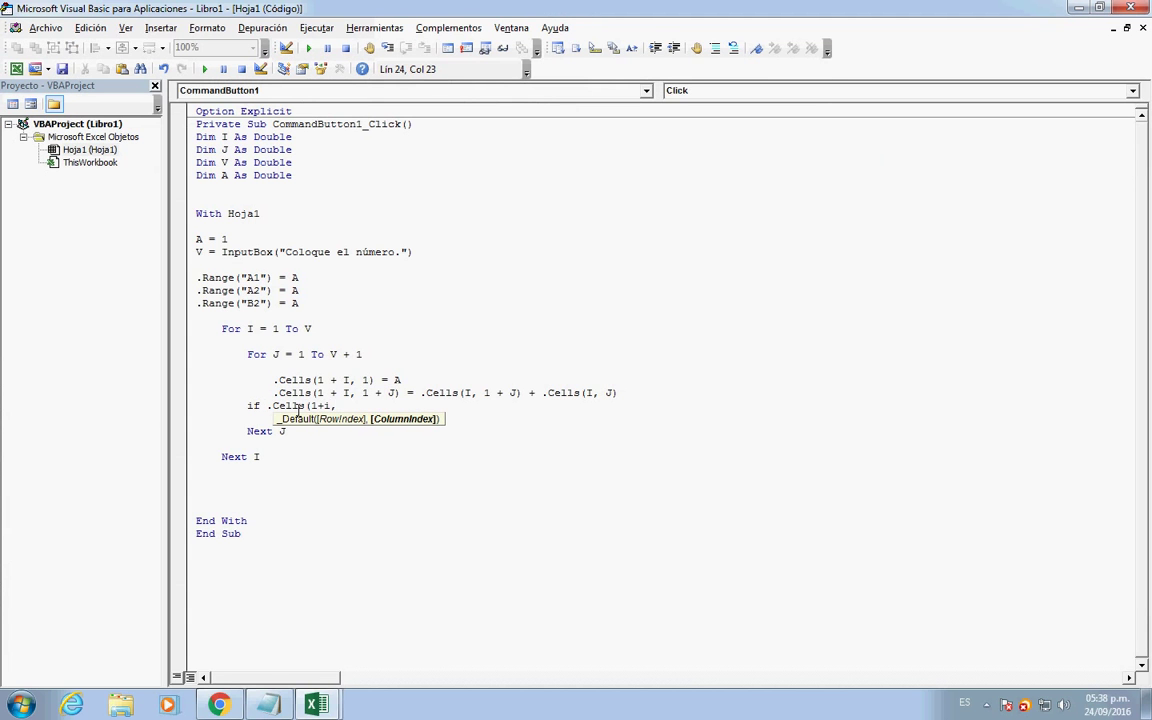
{"action": "type", "text": "1+j)== t"}
{"action": "key", "text": "BackSpace"}
{"action": "key", "text": "BackSpace"}
{"action": "key", "text": "BackSpace"}
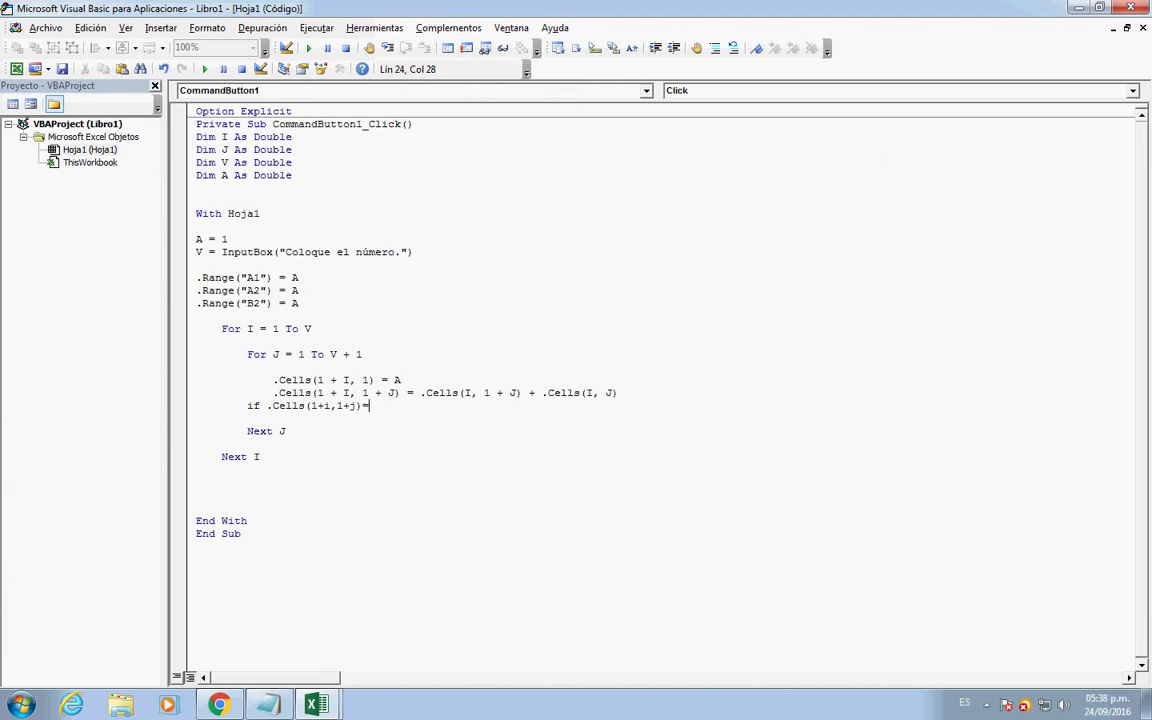
{"action": "type", "text": "0 then"}
- Copy the .Cells(1+i,1+j) reference and paste it after Then to finish the If line
{"action": "left_click", "coordinate": [376, 405]}
{"action": "left_click", "coordinate": [310, 405]}
{"action": "left_click_drag", "start_coordinate": [273, 414], "coordinate": [360, 410]}
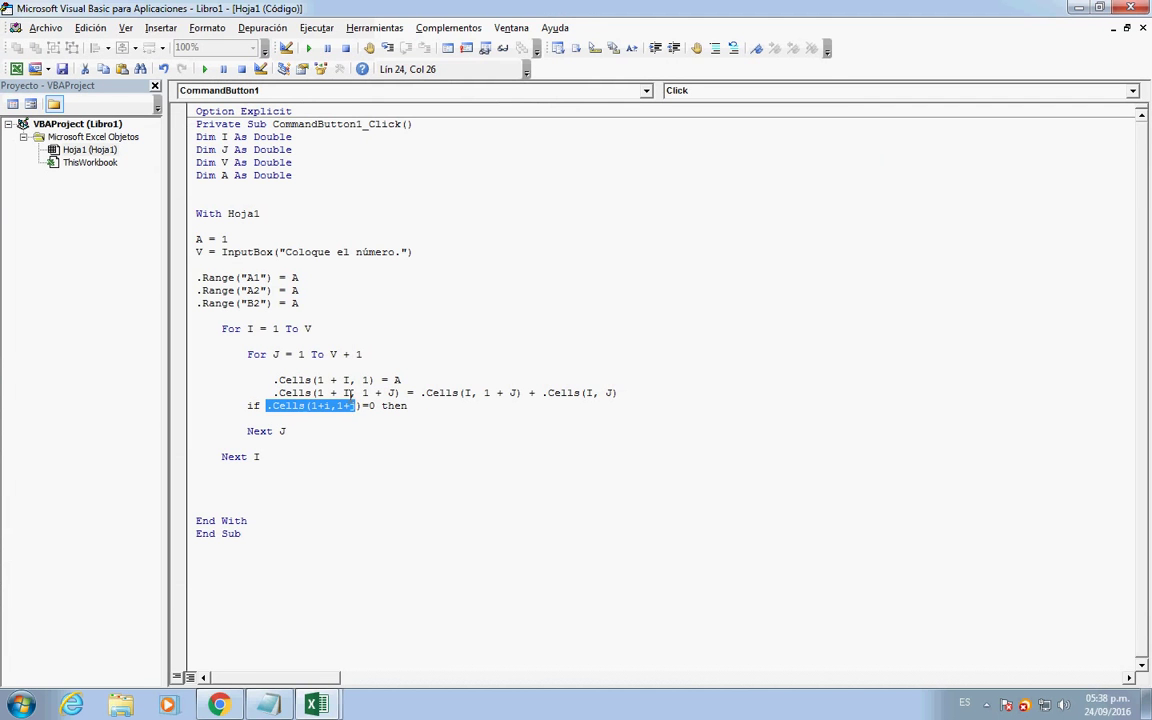
{"action": "right_click", "coordinate": [298, 370]}
{"action": "left_click", "coordinate": [325, 396]}
{"action": "left_click", "coordinate": [436, 412]}
{"action": "type", "text": ".Cells(1+i,1+j)"}
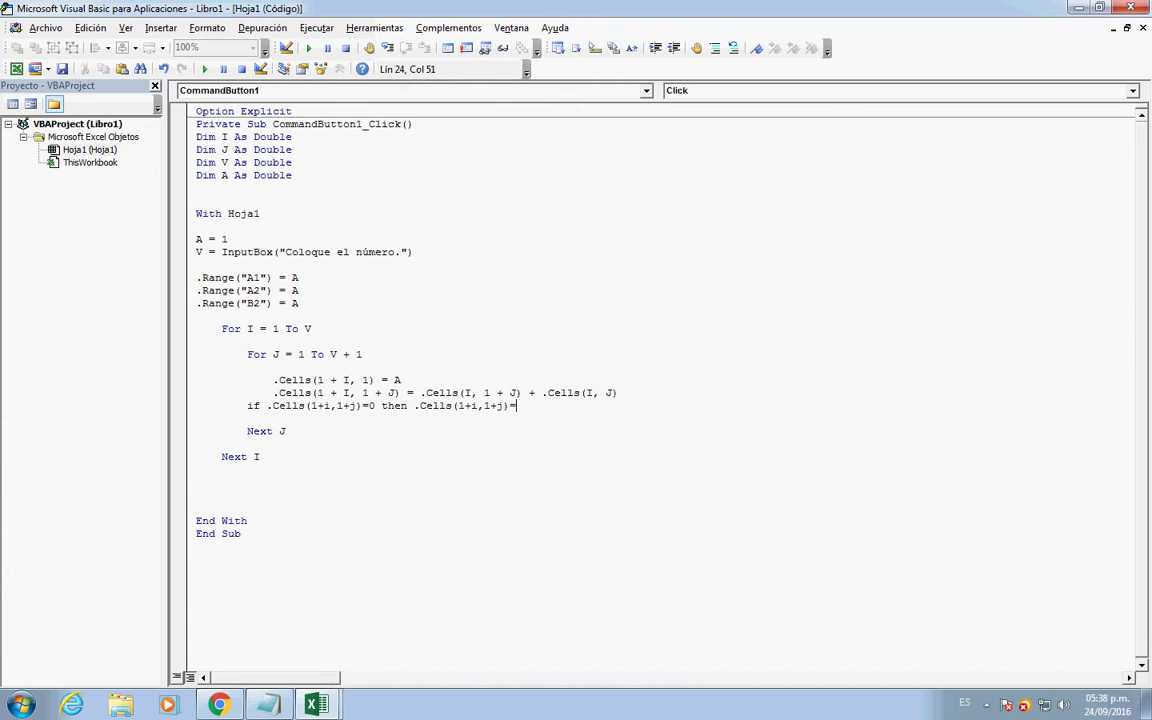
{"action": "type", "text": "\"\""}
{"action": "key", "text": "shift+Down"}
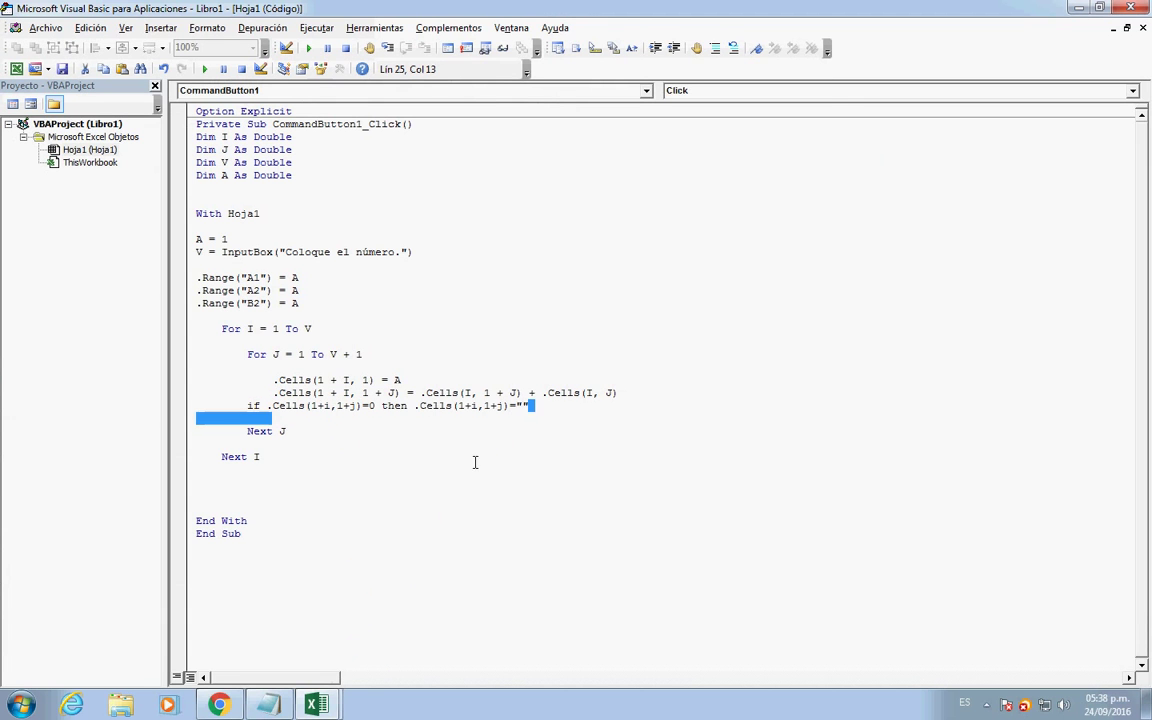
{"action": "left_click", "coordinate": [475, 458]}
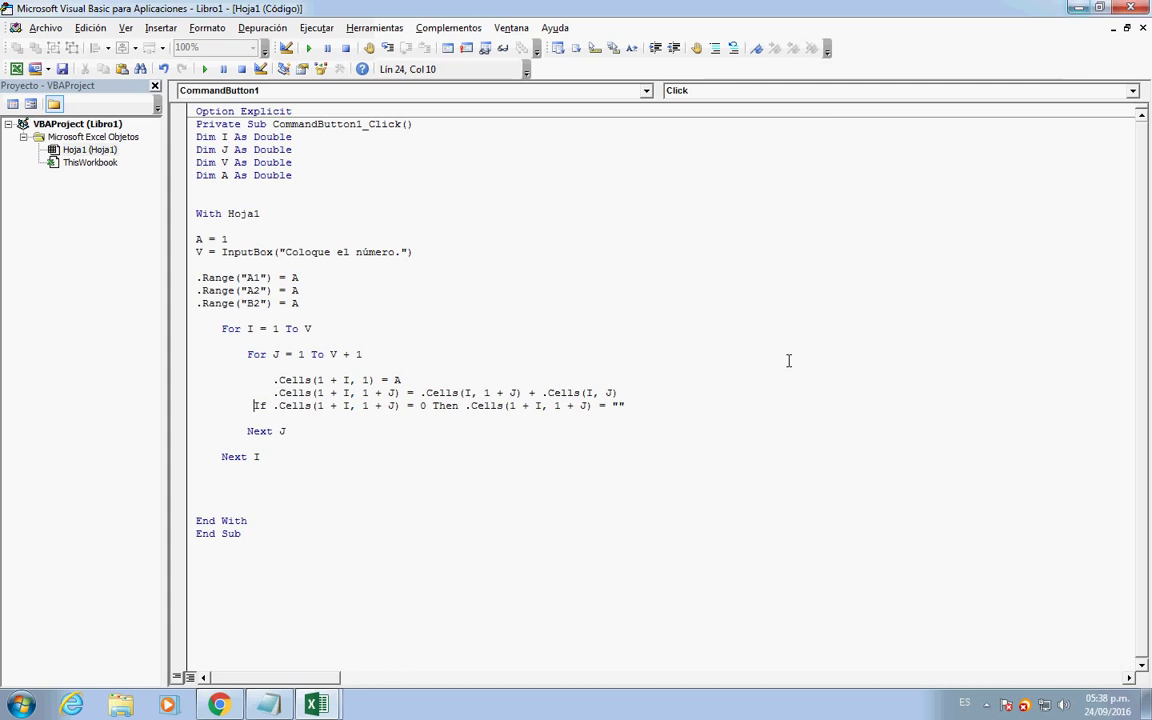
- Rerun Calcular from the Excel sheet and inspect cell G10 of the new triangle
{"action": "left_click", "coordinate": [250, 585]}
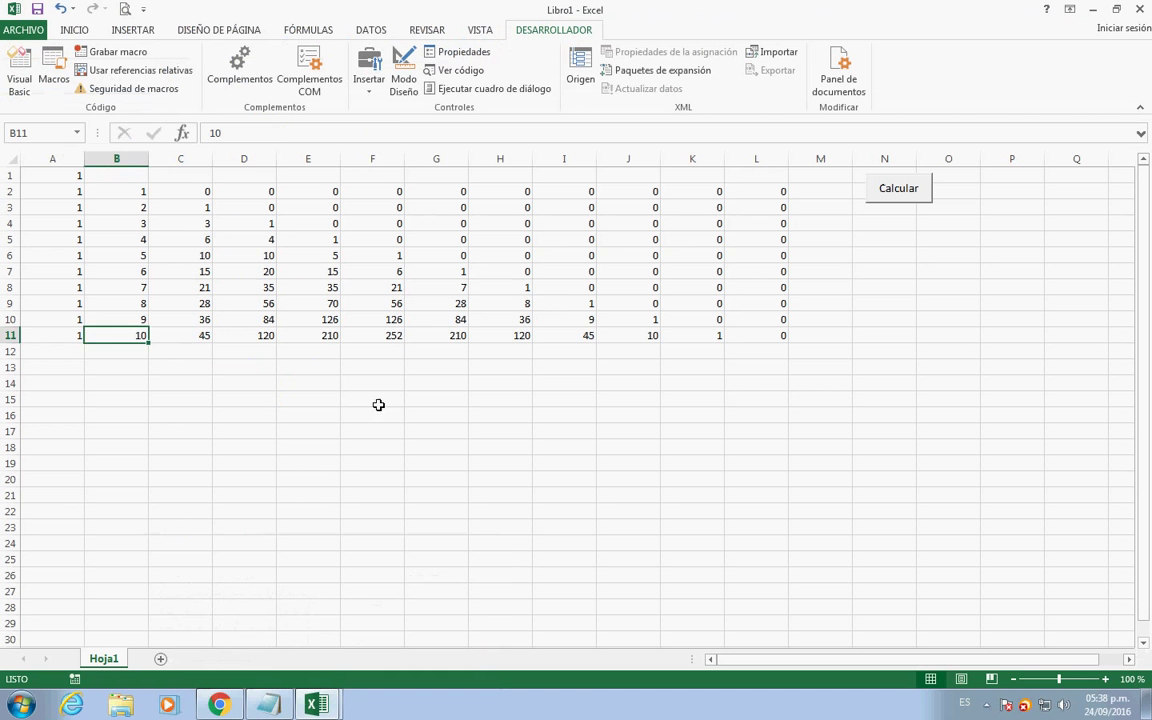
{"action": "left_click", "coordinate": [385, 385]}
{"action": "left_click", "coordinate": [873, 197]}
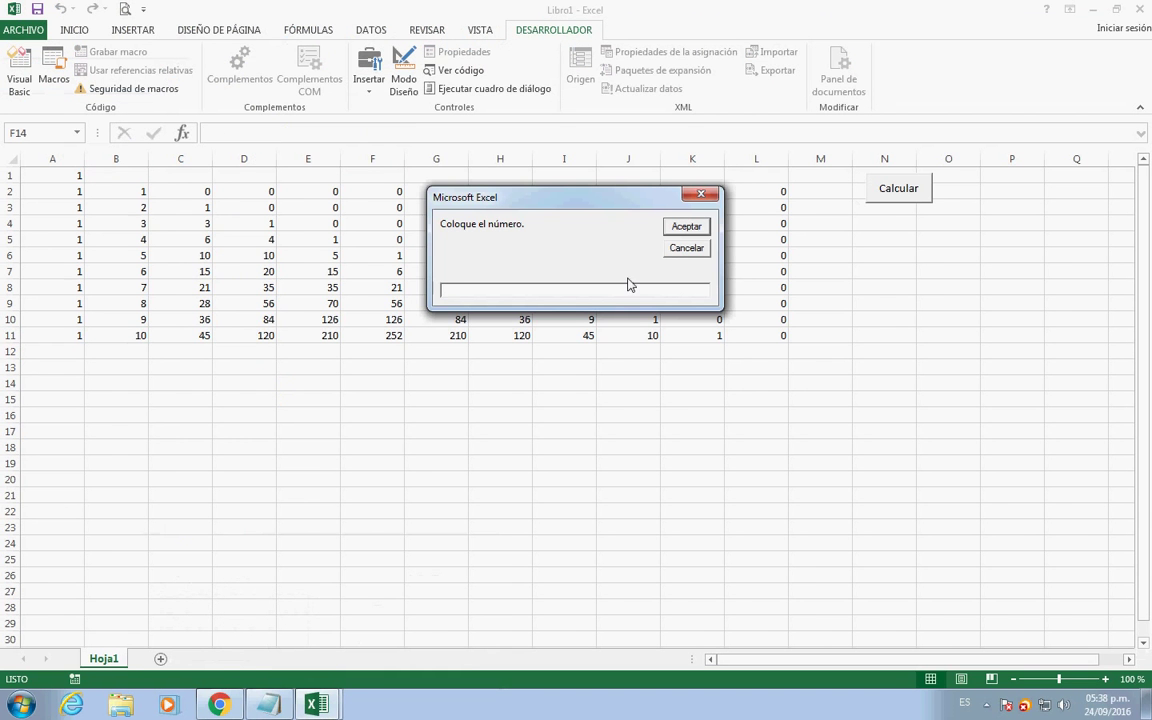
{"action": "left_click", "coordinate": [686, 226]}
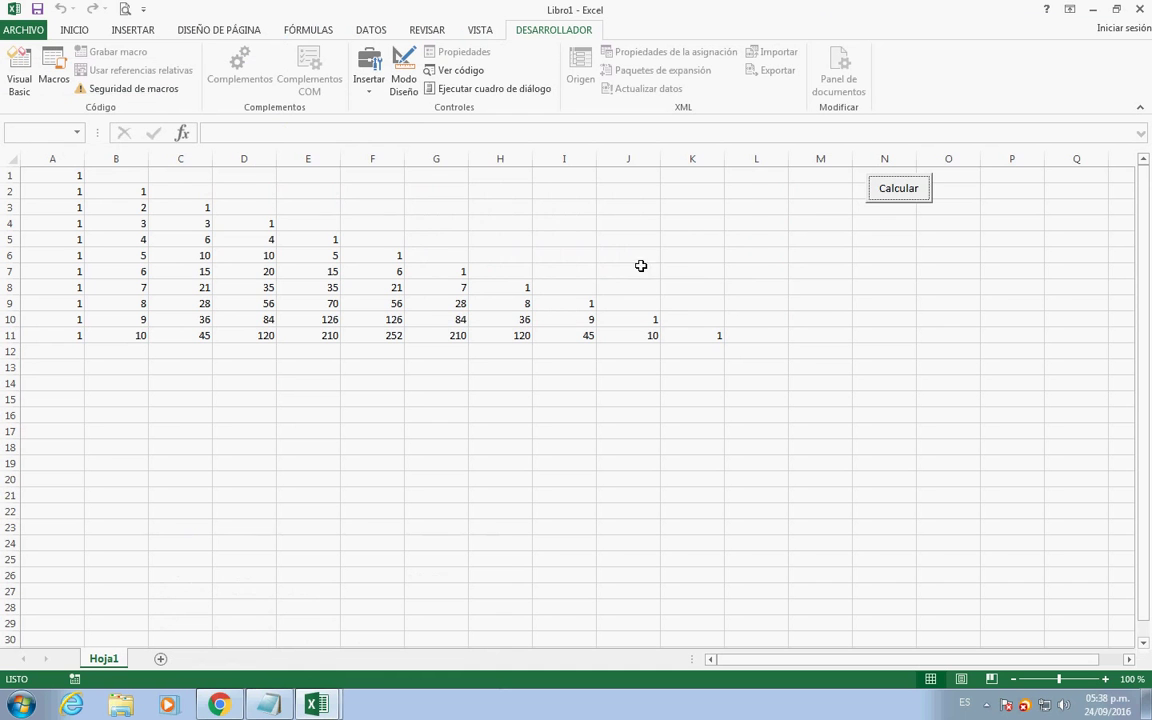
{"action": "left_click", "coordinate": [420, 320]}
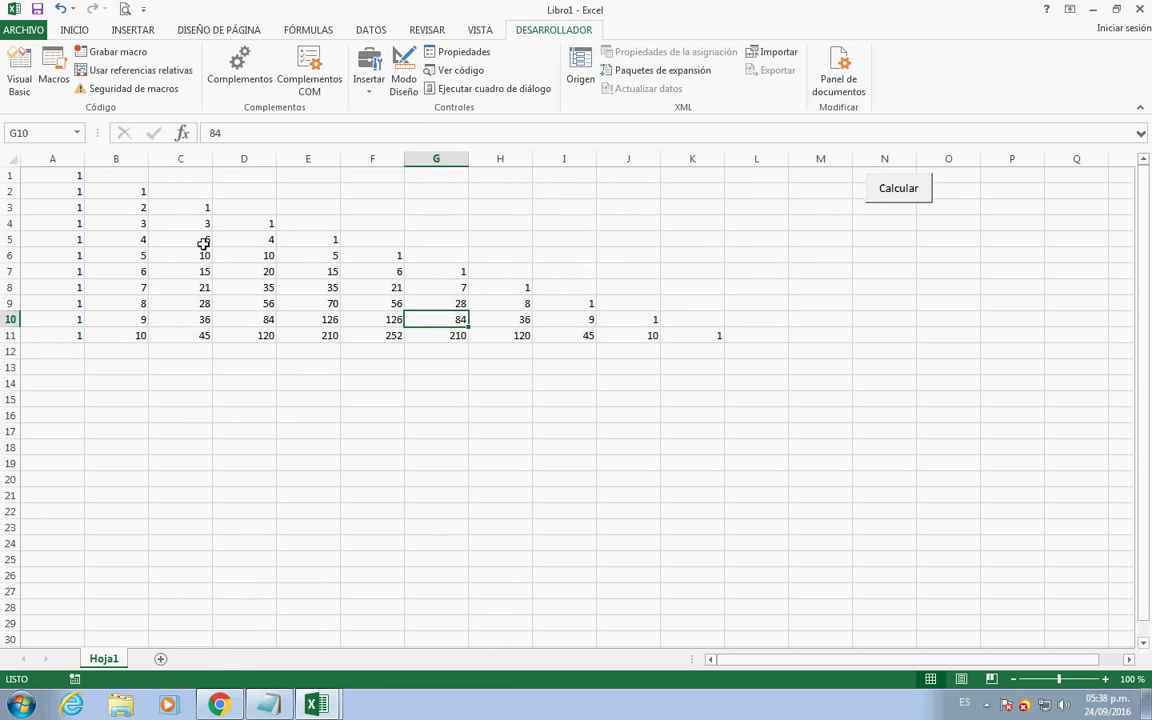
- Run Calcular with 15 rows and check P16, F16 (3003), D16 and B16 (15)
{"action": "left_click", "coordinate": [884, 196]}
{"action": "type", "text": "15"}
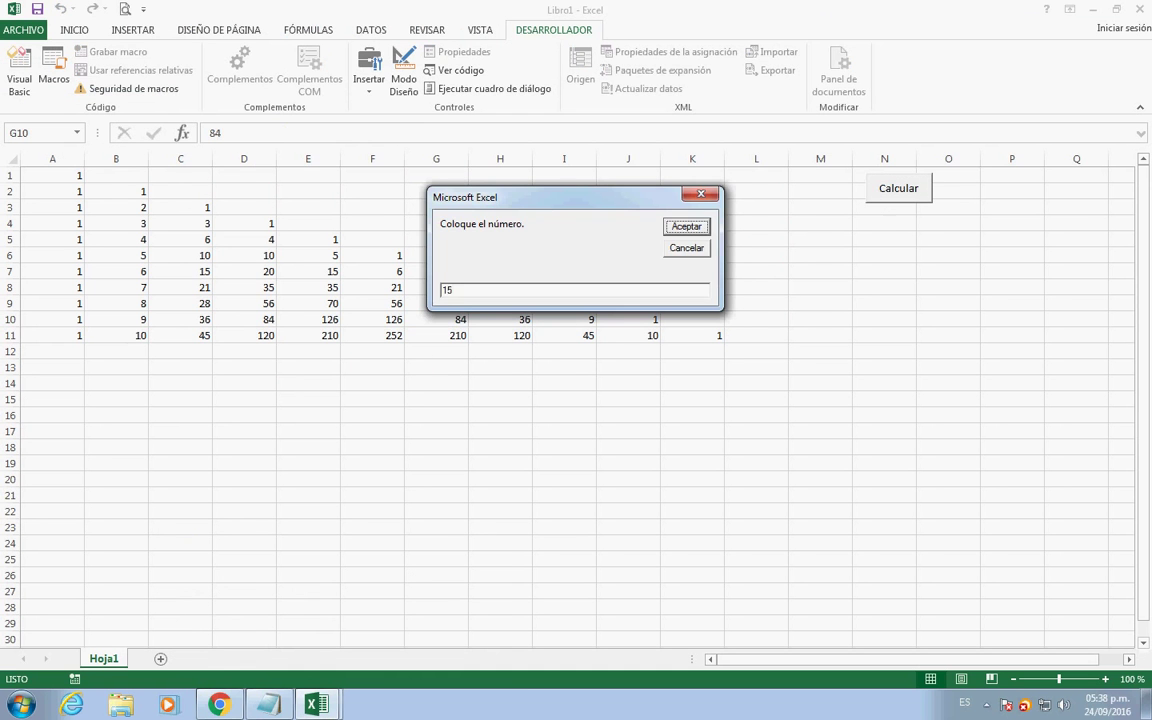
{"action": "key", "text": "Return"}
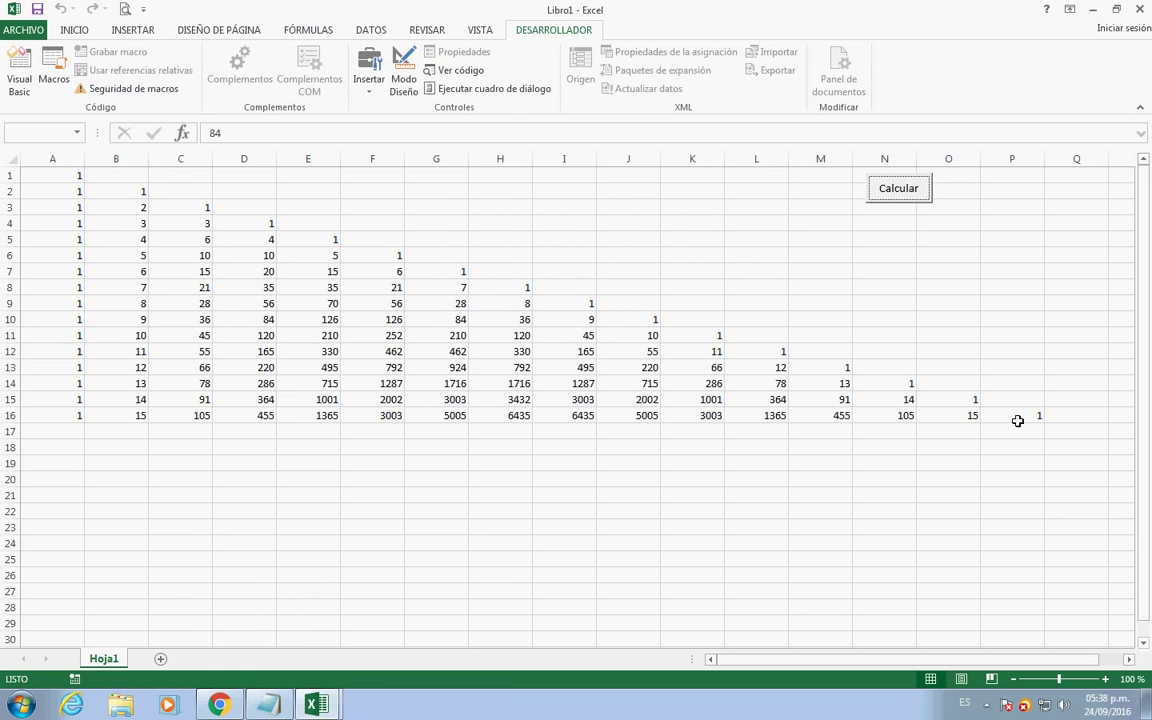
{"action": "left_click", "coordinate": [1018, 416]}
{"action": "left_click", "coordinate": [373, 416]}
{"action": "left_click", "coordinate": [226, 415]}
{"action": "left_click", "coordinate": [132, 416]}
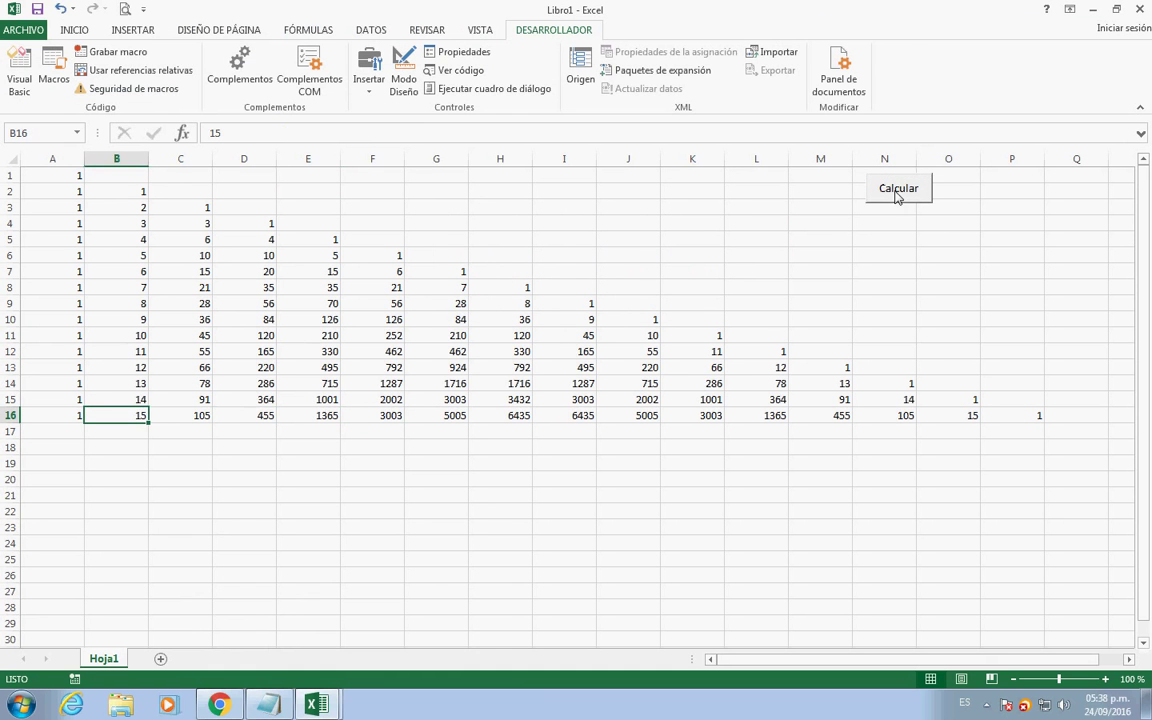
- Zoom the sheet out to 50% and run Calcular for 50 rows
{"action": "left_click", "coordinate": [1013, 679]}
{"action": "left_click", "coordinate": [1013, 679]}
{"action": "left_click", "coordinate": [1013, 679]}
{"action": "left_click", "coordinate": [1013, 679]}
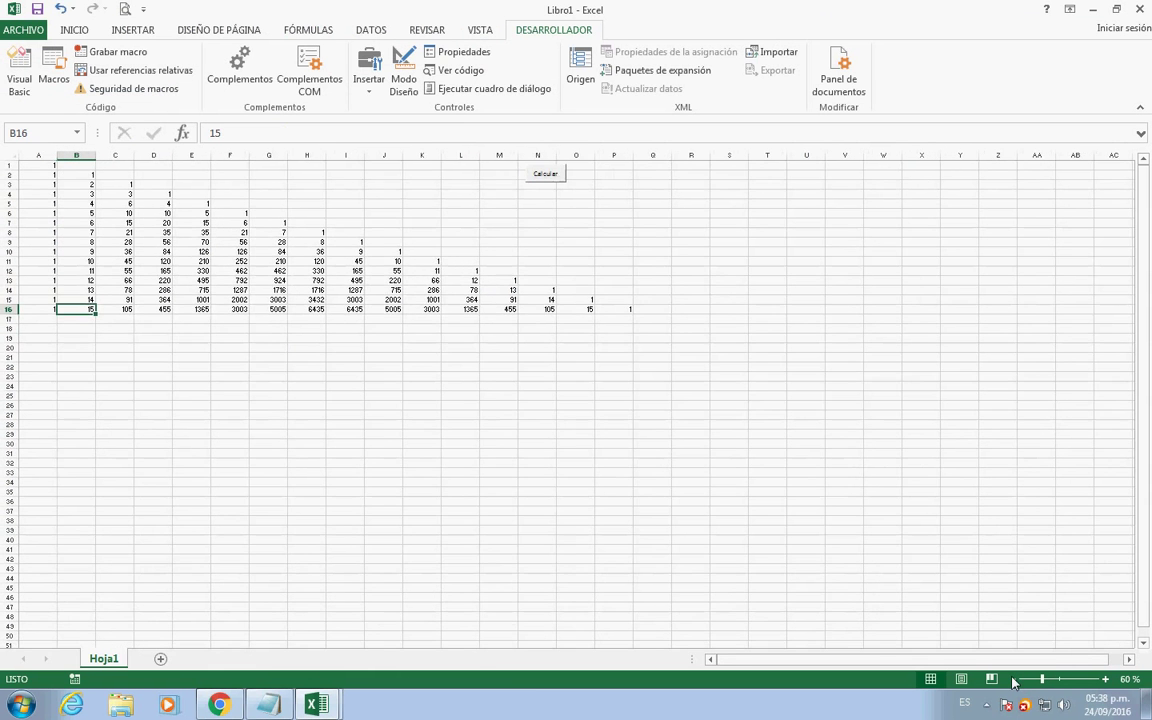
{"action": "left_click", "coordinate": [1013, 679]}
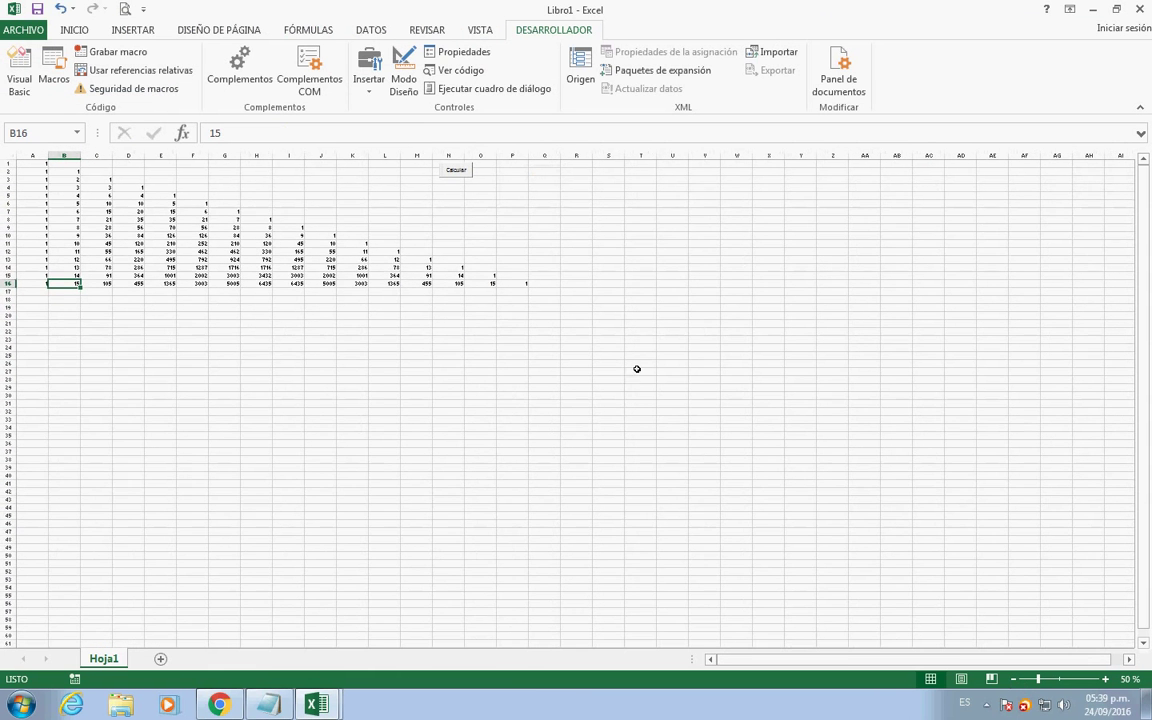
{"action": "left_click", "coordinate": [456, 172]}
{"action": "type", "text": "0"}
{"action": "key", "text": "Return"}
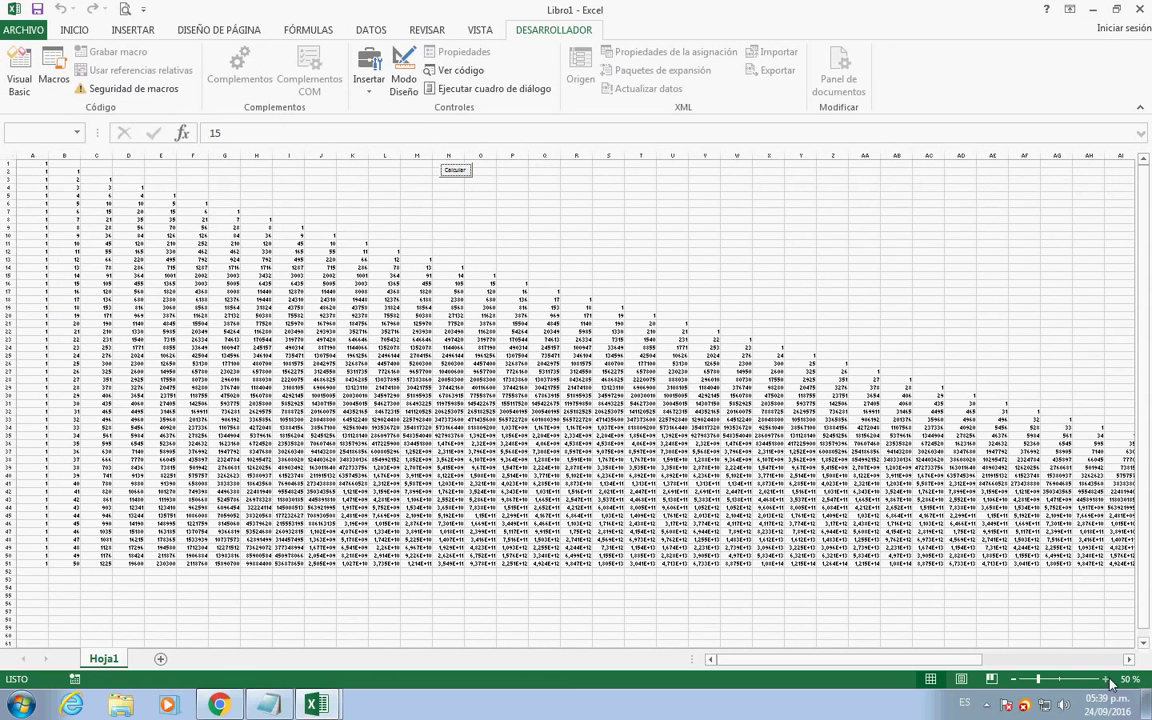
- Zoom back to 100%, rerun Calcular with 15 rows, then cancel a further prompt
{"action": "left_click", "coordinate": [1106, 679]}
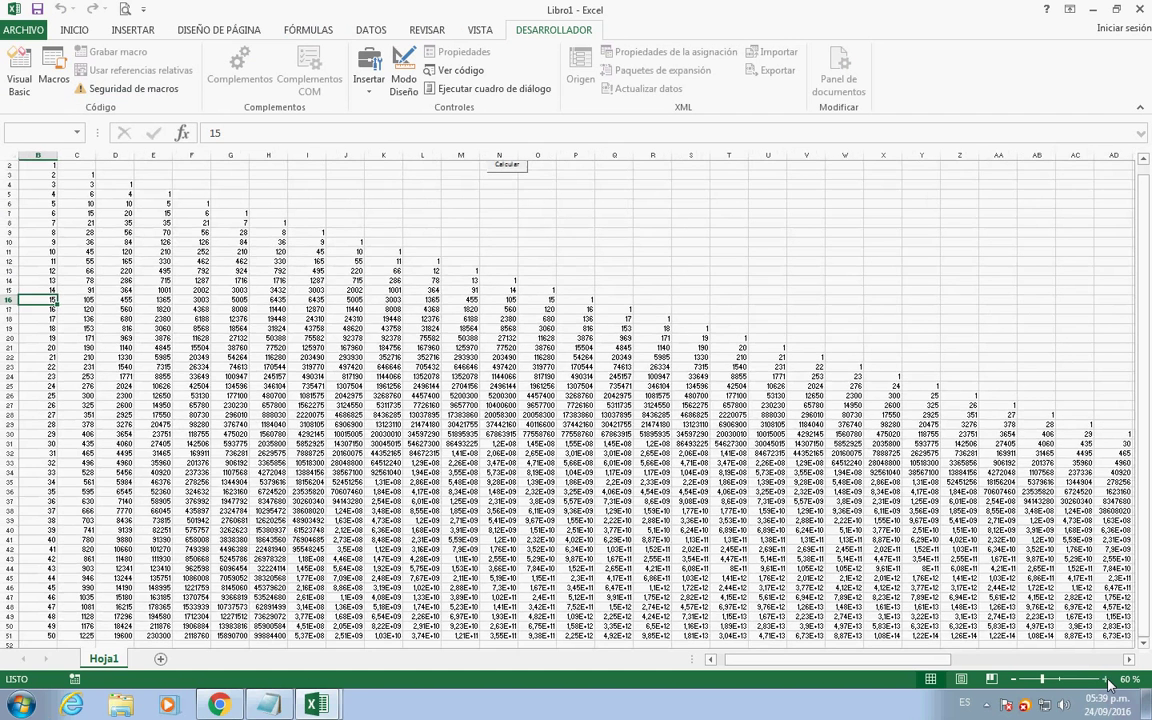
{"action": "left_click", "coordinate": [1106, 679]}
{"action": "left_click", "coordinate": [1106, 679]}
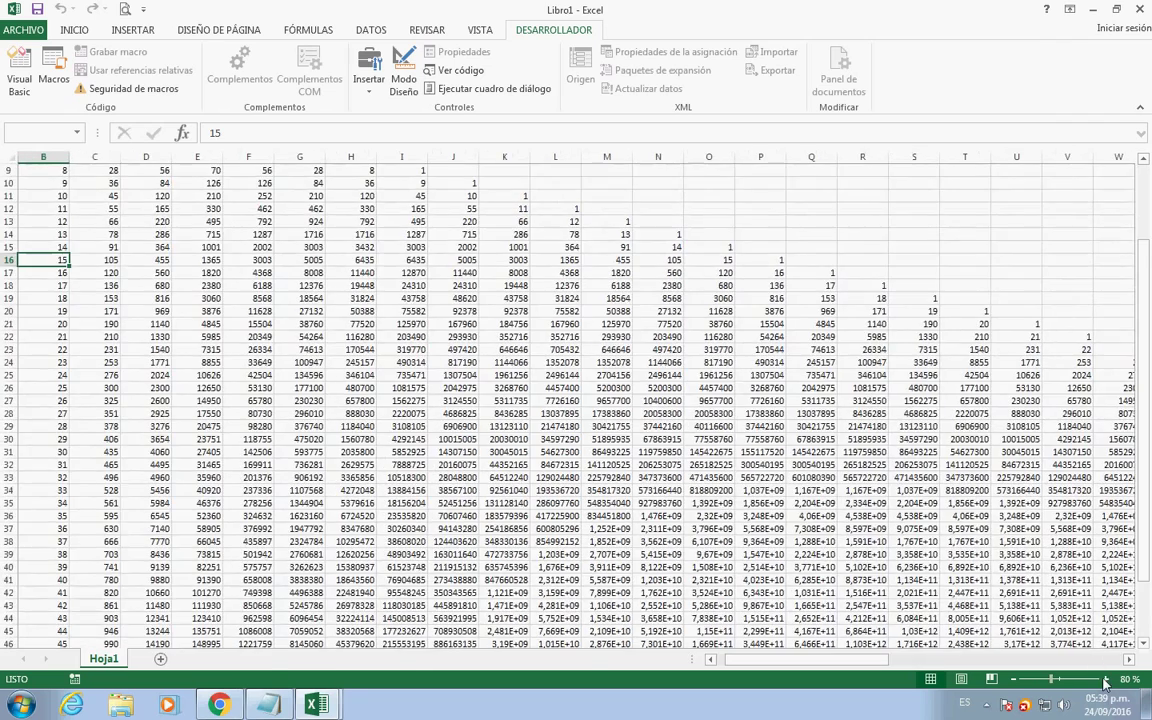
{"action": "left_click", "coordinate": [1106, 679]}
{"action": "left_click", "coordinate": [1106, 679]}
{"action": "scroll", "coordinate": [985, 424], "scroll_direction": "up", "scroll_amount": 4}
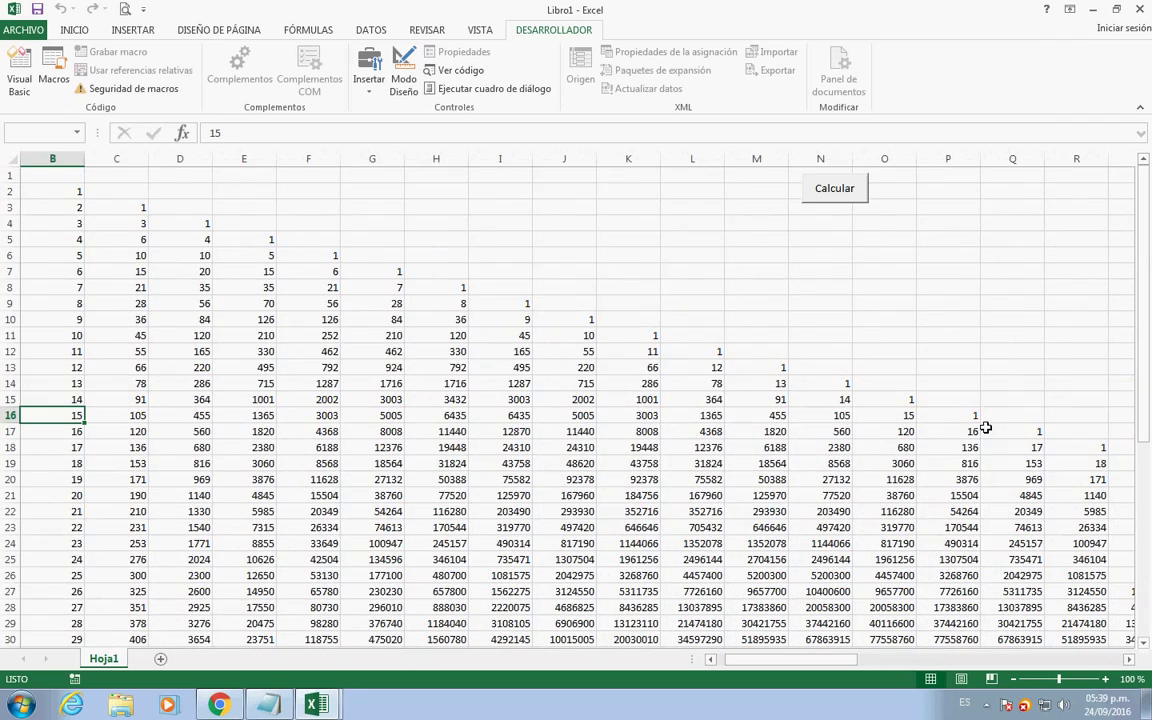
{"action": "left_click", "coordinate": [828, 189]}
{"action": "type", "text": "15"}
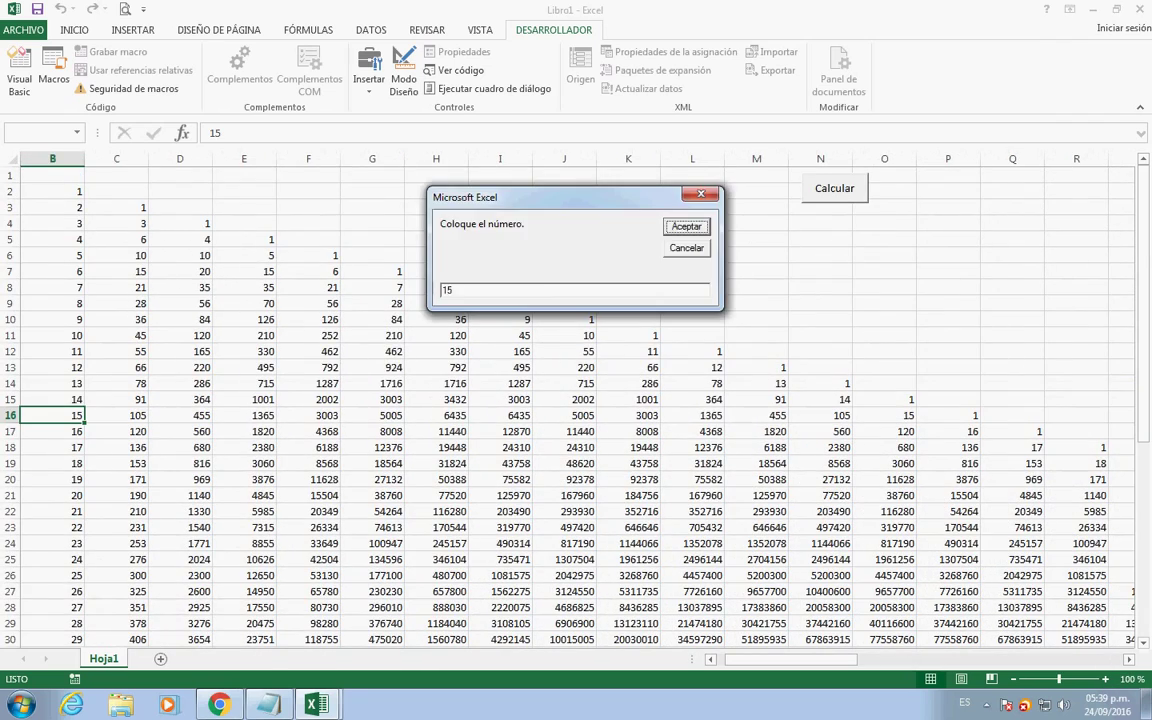
{"action": "key", "text": "Return"}
{"action": "left_click", "coordinate": [822, 187]}
{"action": "left_click", "coordinate": [688, 248]}
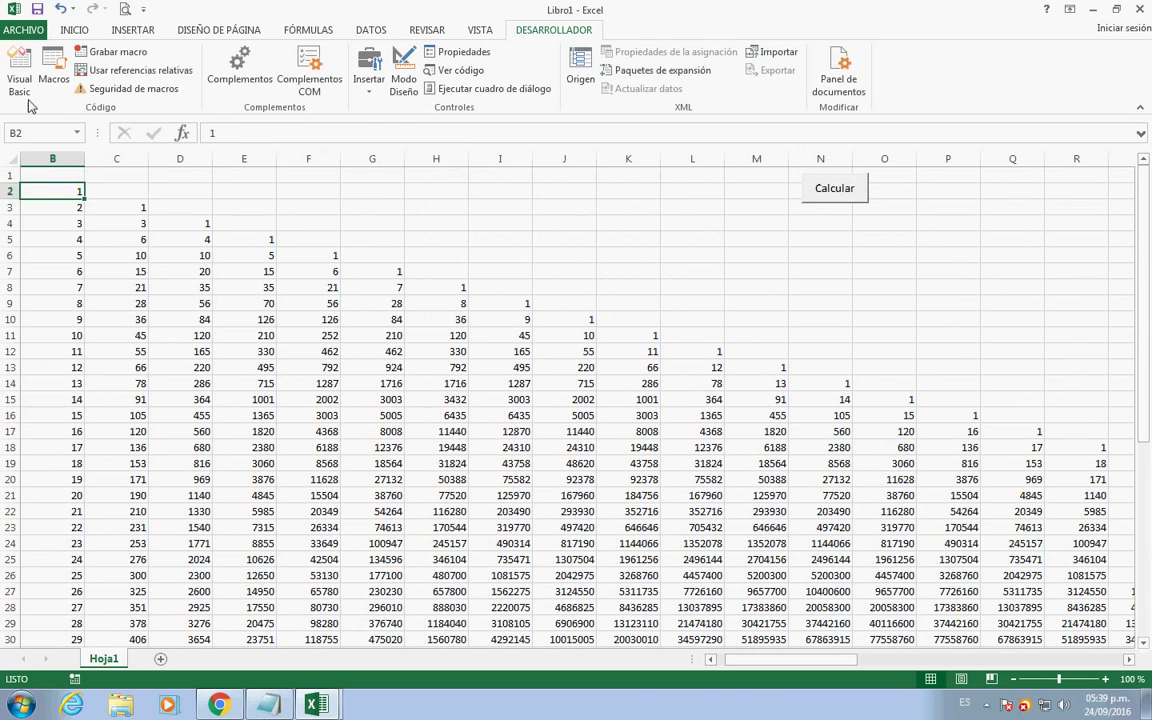
{"action": "left_click", "coordinate": [20, 80]}
- Insert a .Cells.Clear line right below A = 1 in the Calcular macro
{"action": "left_click", "coordinate": [239, 243]}
{"action": "key", "text": "Return"}
{"action": "type", "text": ".ce"}
{"action": "key", "text": "Tab"}
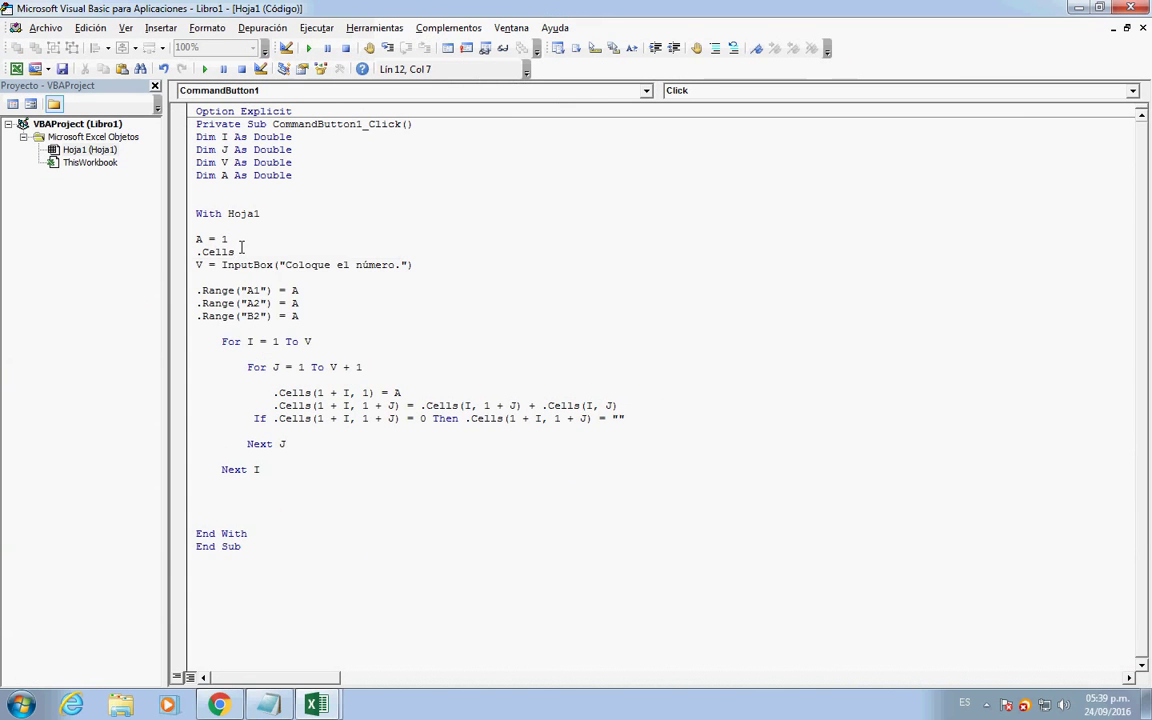
{"action": "type", "text": ".cl"}
{"action": "key", "text": "Tab"}
{"action": "key", "text": "Return"}
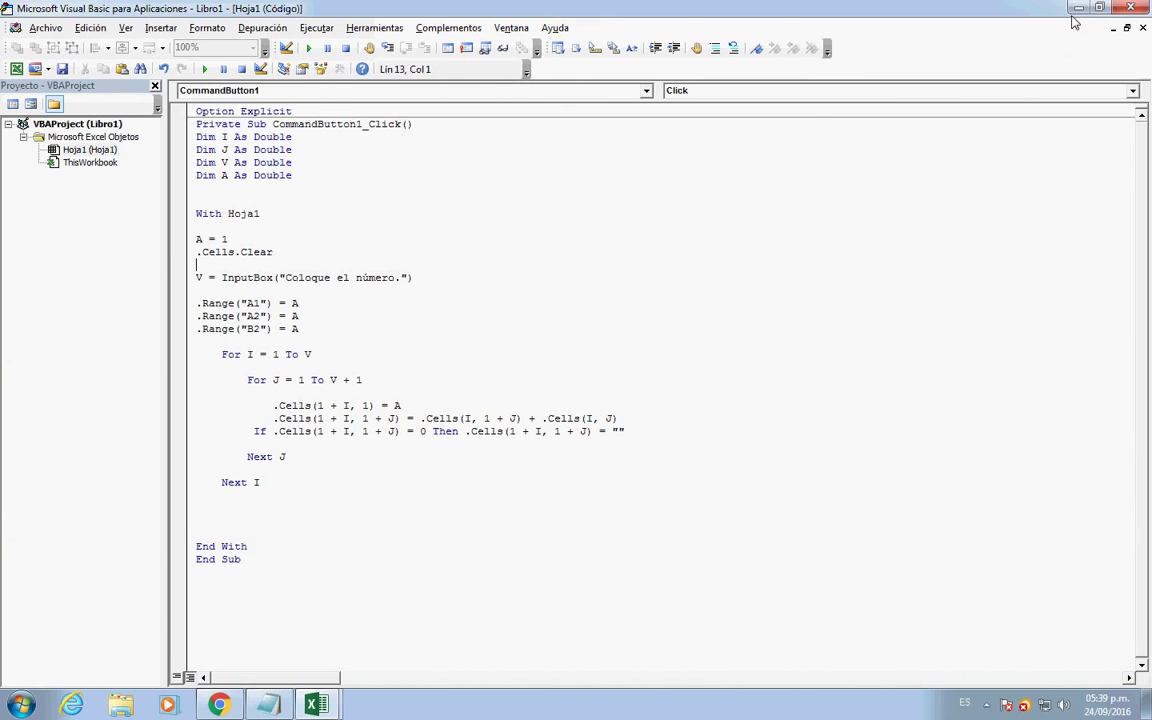
{"action": "mouse_move", "coordinate": [315, 705]}
{"action": "left_click", "coordinate": [268, 634]}
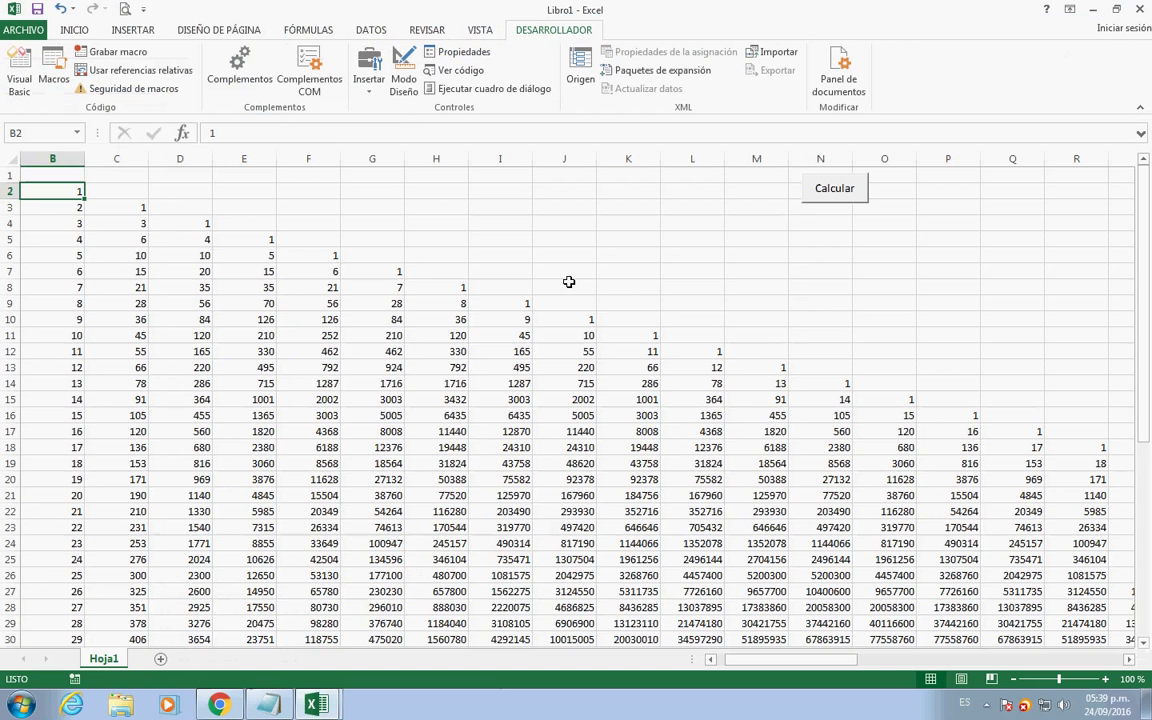
- Rerun Calcular with 15 rows so the sheet is cleared and regenerated
{"action": "left_click", "coordinate": [815, 194]}
{"action": "type", "text": "15"}
{"action": "key", "text": "Tab"}
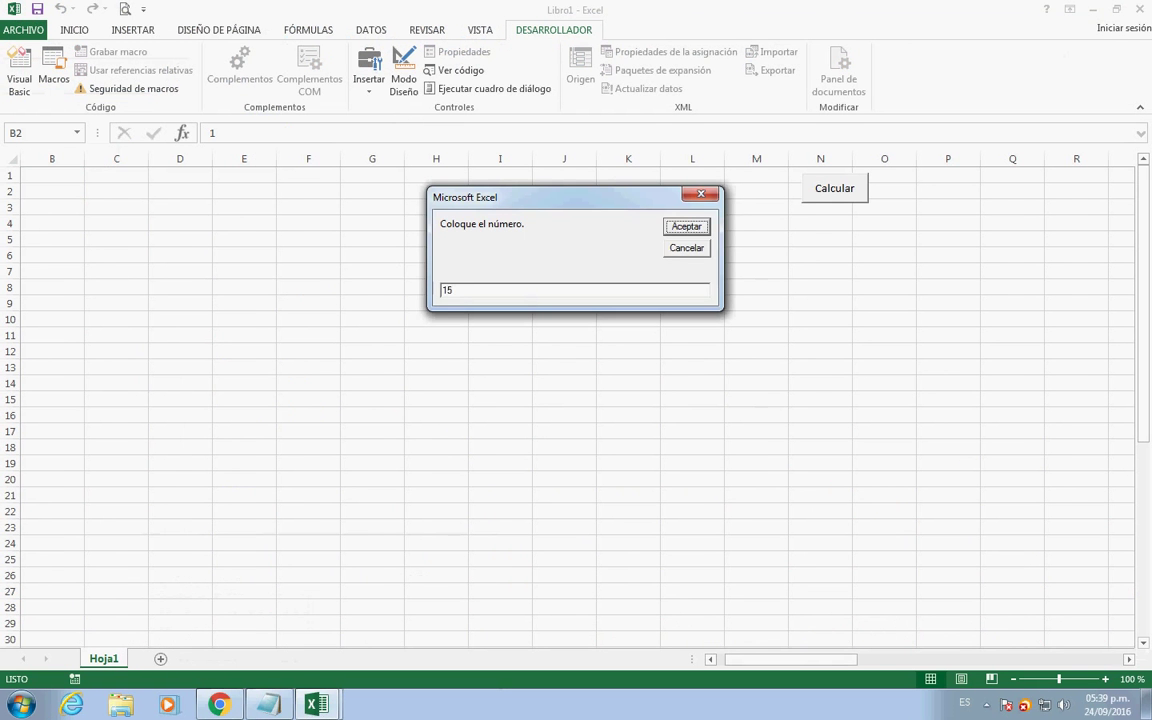
{"action": "key", "text": "Return"}
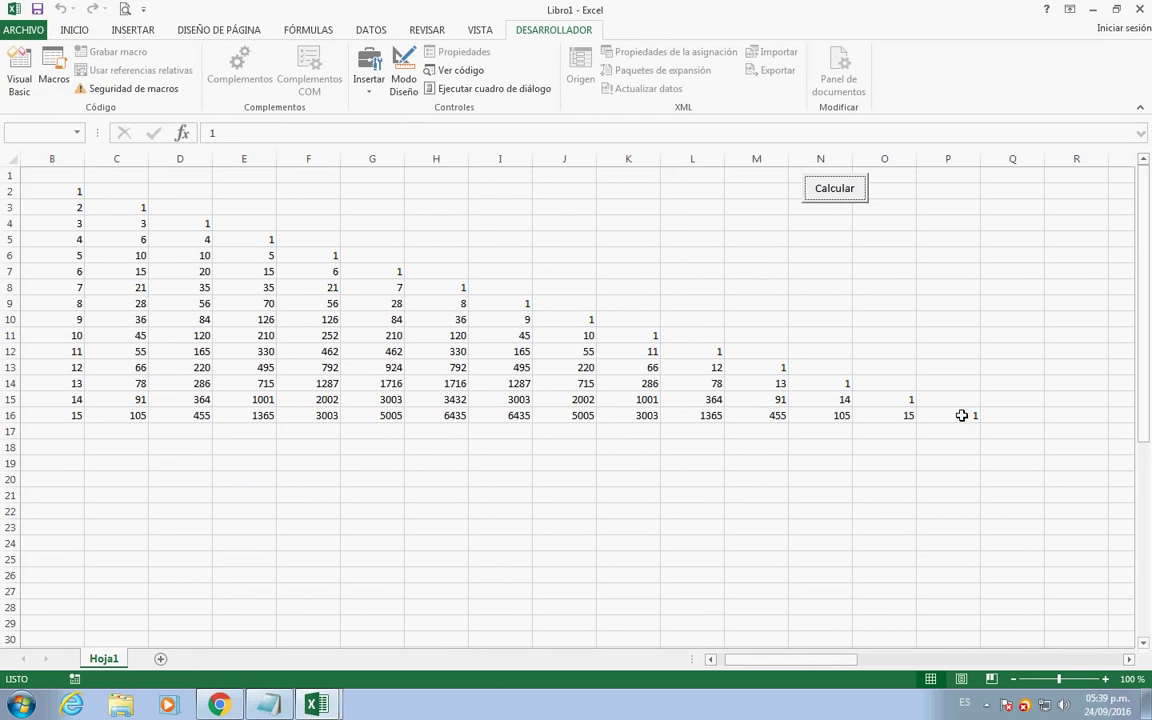
- Check rows 15–16 values such as 14, 91, 105, 364, 455, 1001 and 1365
{"action": "left_click", "coordinate": [205, 417]}
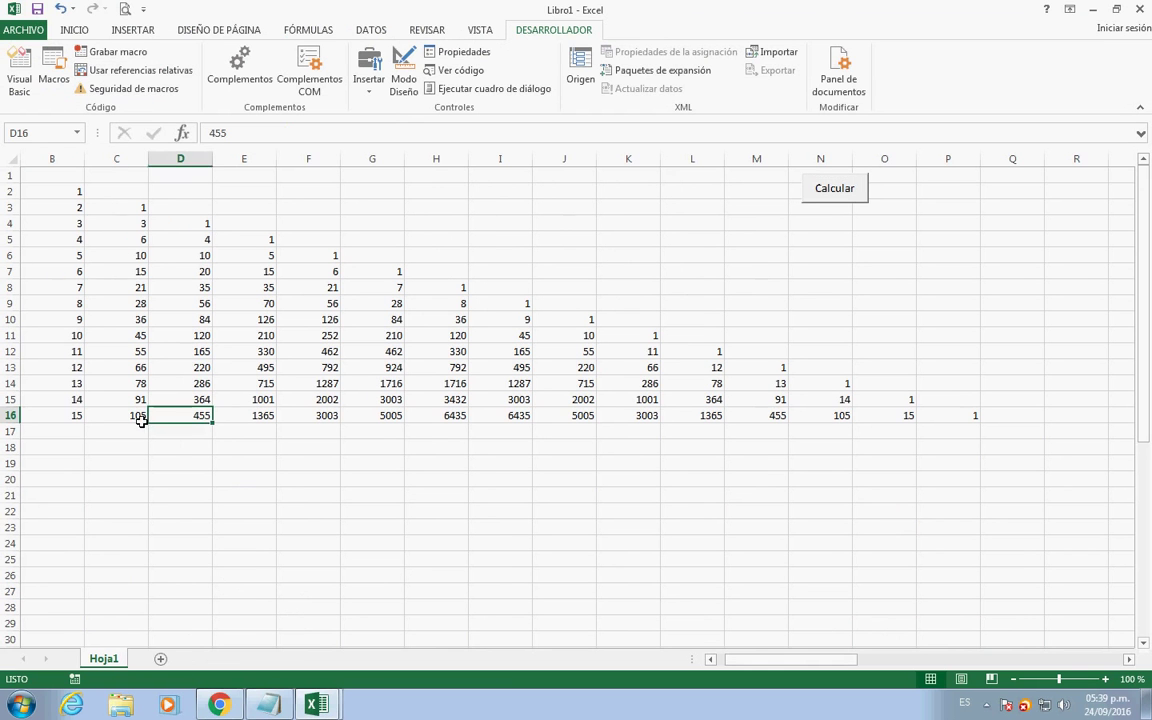
{"action": "left_click", "coordinate": [74, 416]}
{"action": "left_click", "coordinate": [128, 416]}
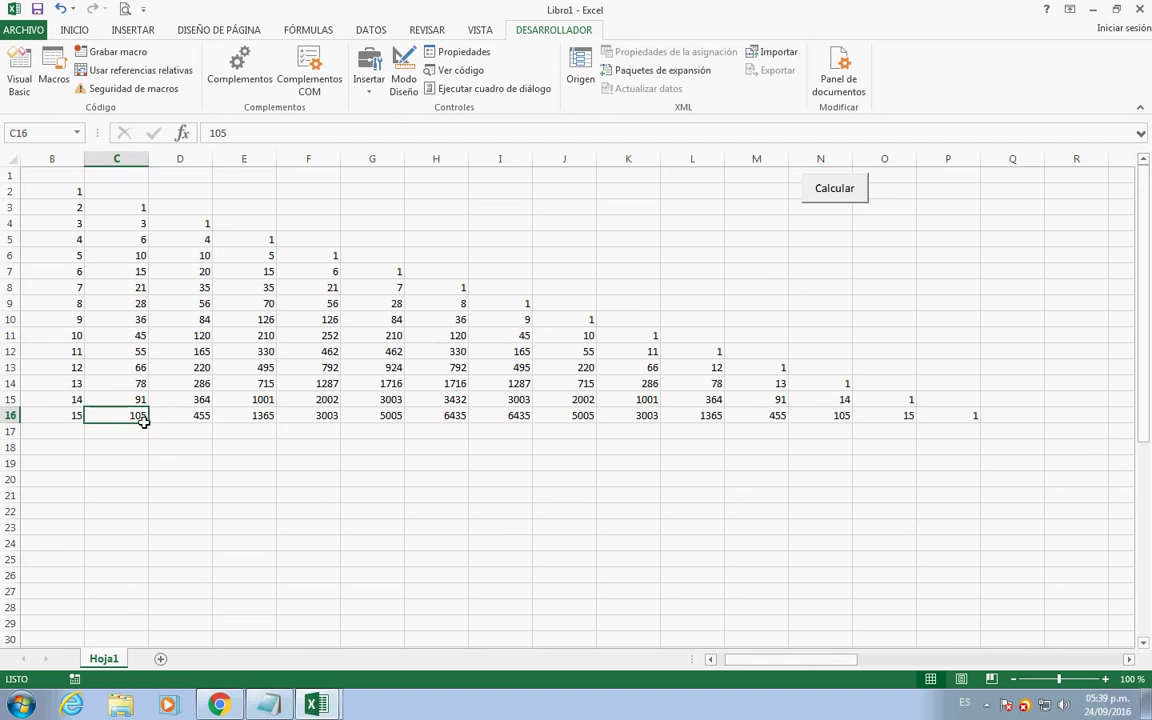
{"action": "left_click", "coordinate": [128, 400]}
{"action": "left_click", "coordinate": [72, 400]}
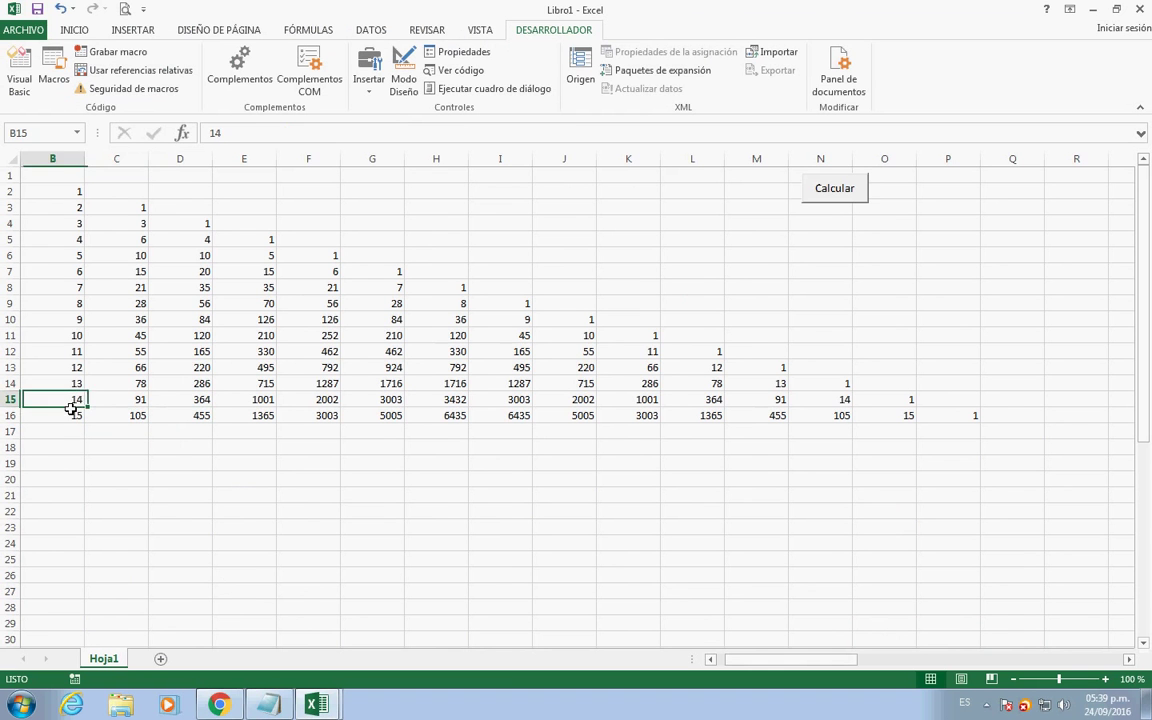
{"action": "left_click", "coordinate": [130, 400]}
{"action": "left_click", "coordinate": [131, 420]}
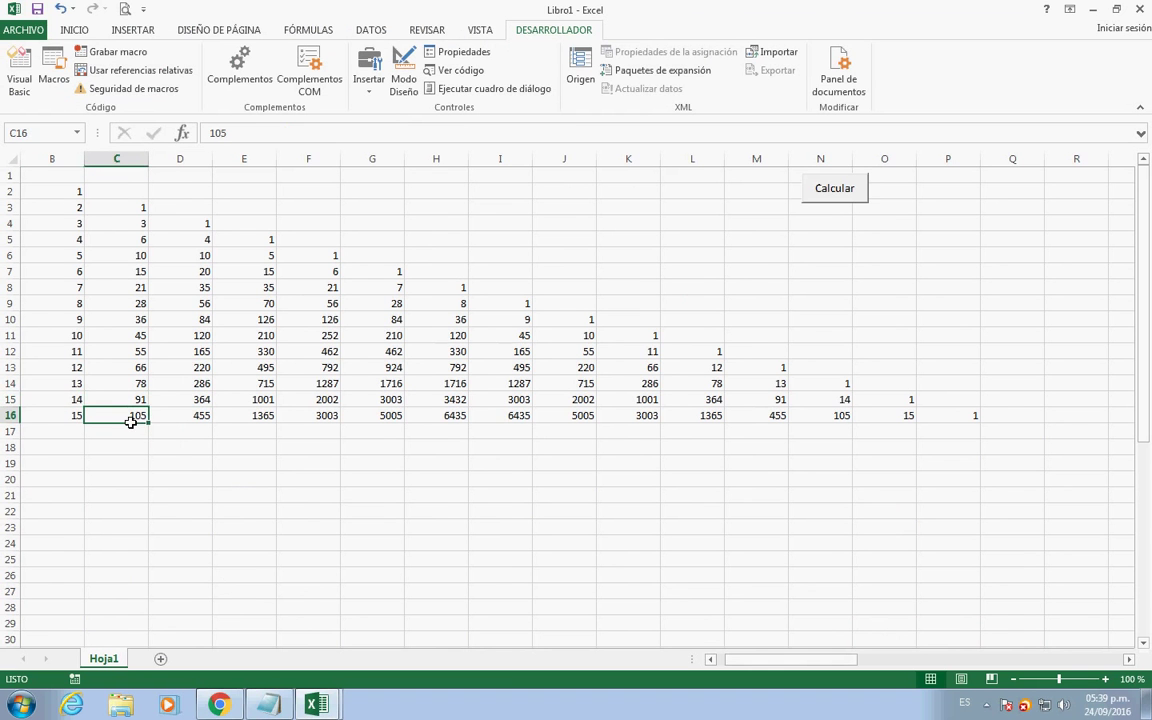
{"action": "left_click", "coordinate": [180, 401]}
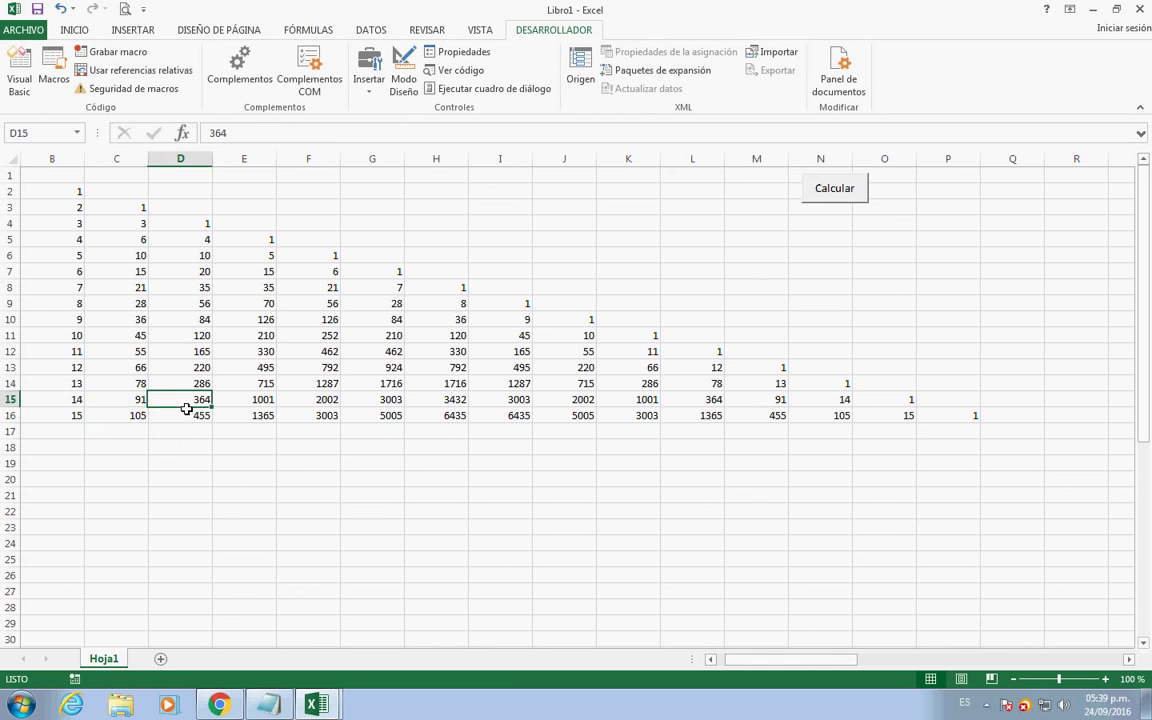
{"action": "left_click", "coordinate": [137, 400]}
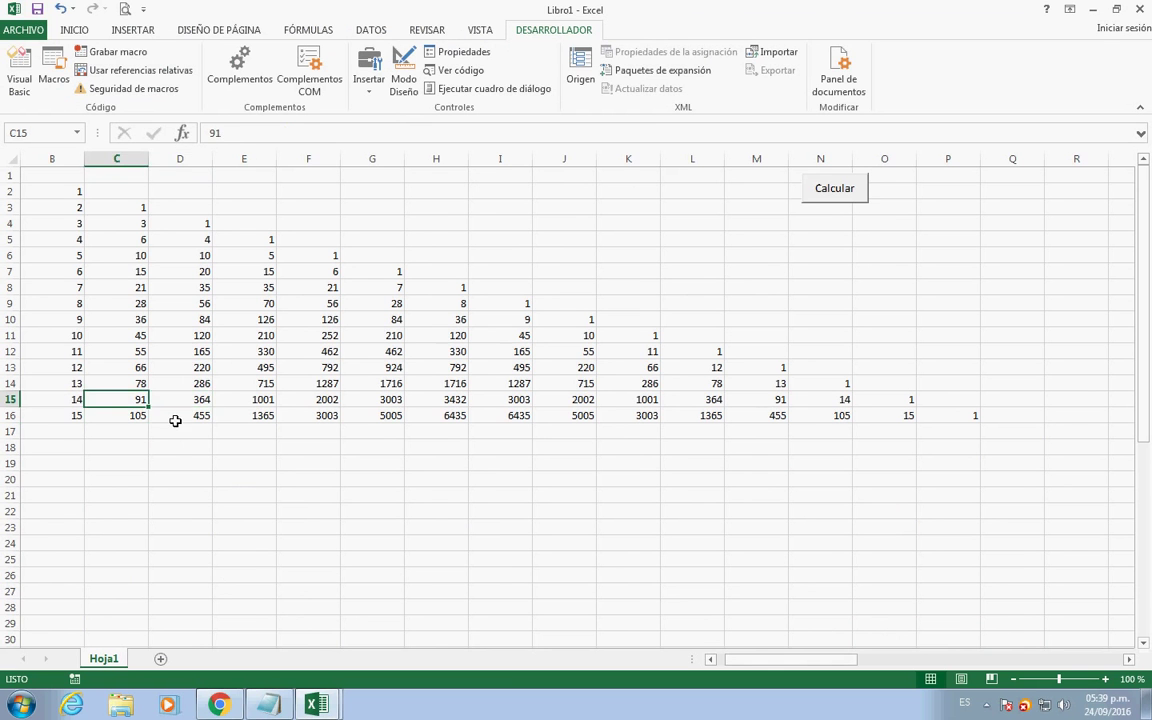
{"action": "left_click", "coordinate": [175, 421]}
{"action": "left_click", "coordinate": [193, 404]}
{"action": "left_click", "coordinate": [244, 404]}
{"action": "left_click", "coordinate": [253, 417]}
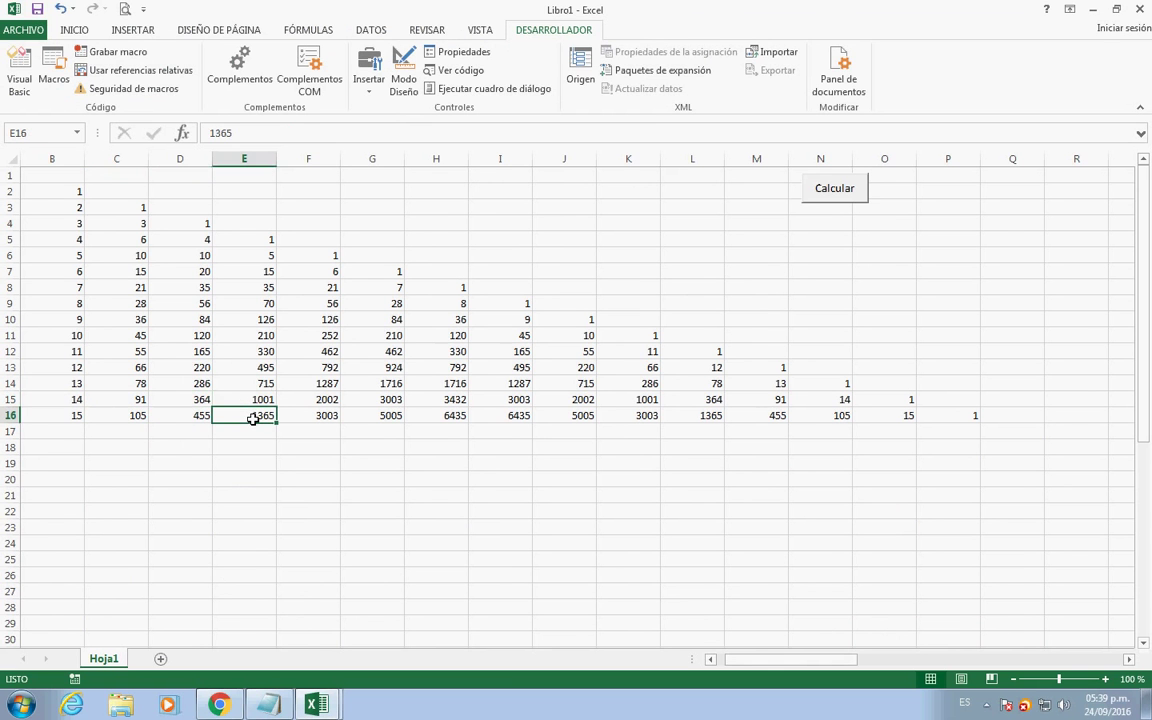
{"action": "left_click", "coordinate": [335, 335]}
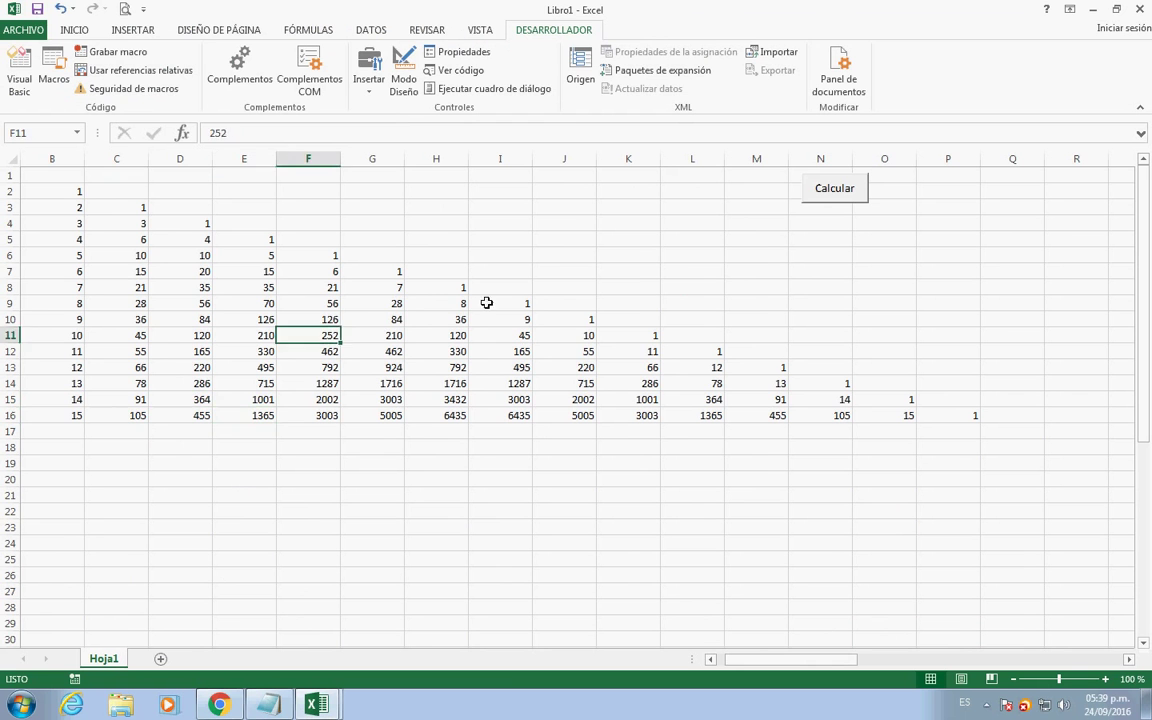
{"action": "left_click", "coordinate": [565, 271]}
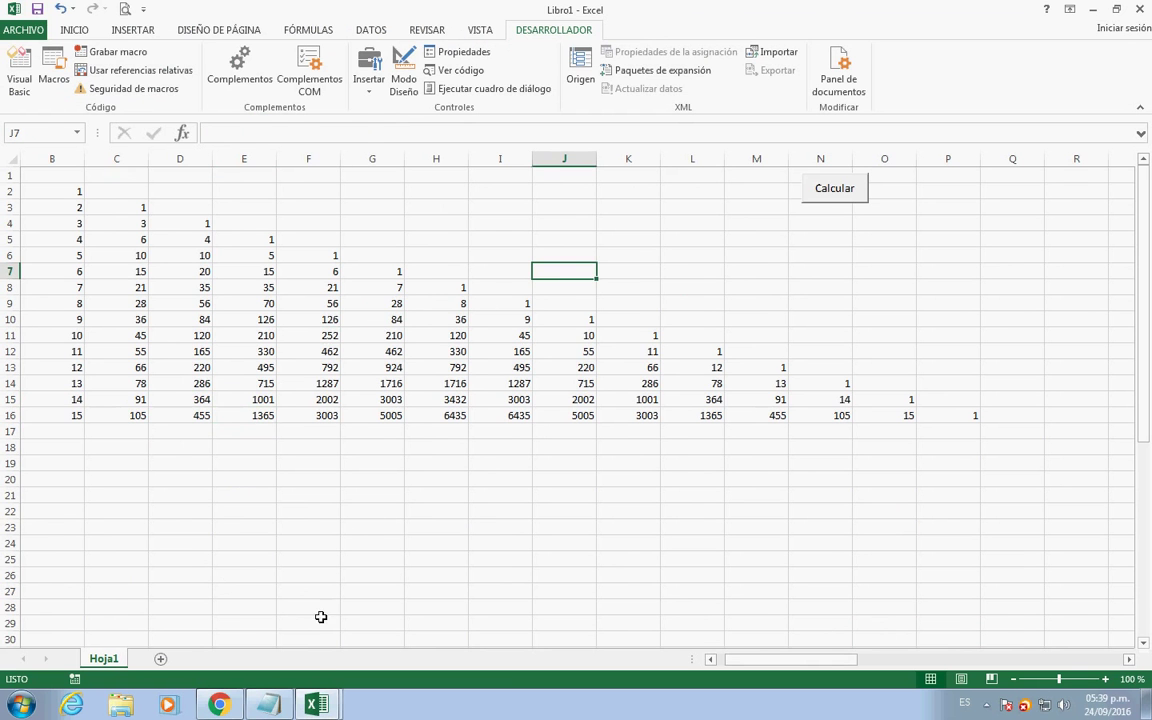
{"action": "left_click", "coordinate": [12, 86]}
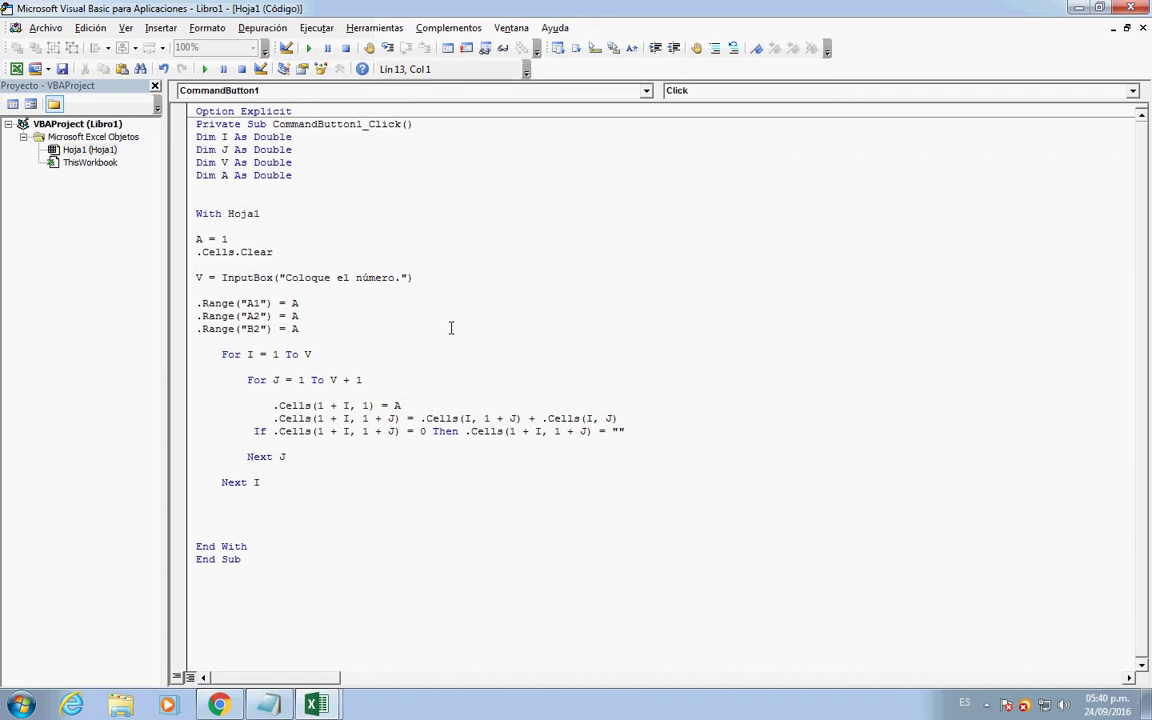
- Remove the stray blank lines between Next I and End With in the macro code
{"action": "left_click", "coordinate": [245, 524]}
{"action": "key", "text": "Delete"}
{"action": "key", "text": "BackSpace"}
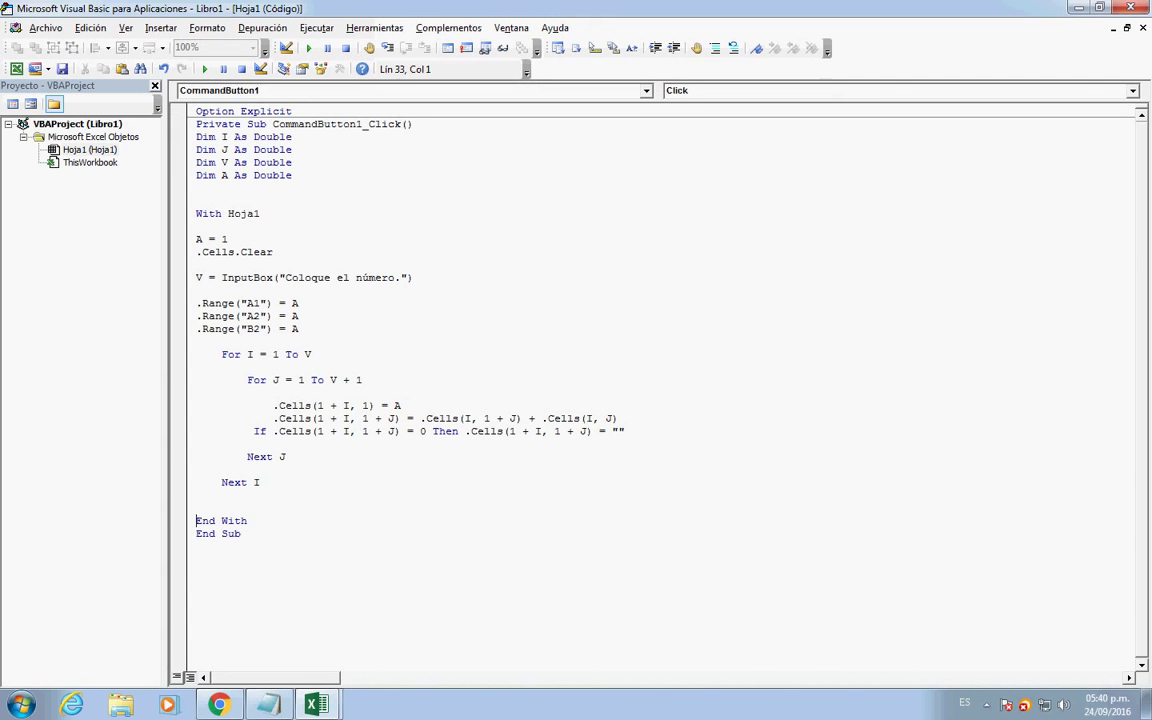
{"action": "key", "text": "Return"}
{"action": "key", "text": "BackSpace"}
- Back in the worksheet, run Calcular with size 5 to build a five-row triangle
{"action": "left_click", "coordinate": [1078, 7]}
{"action": "left_click", "coordinate": [848, 196]}
{"action": "type", "text": "5"}
{"action": "key", "text": "Return"}
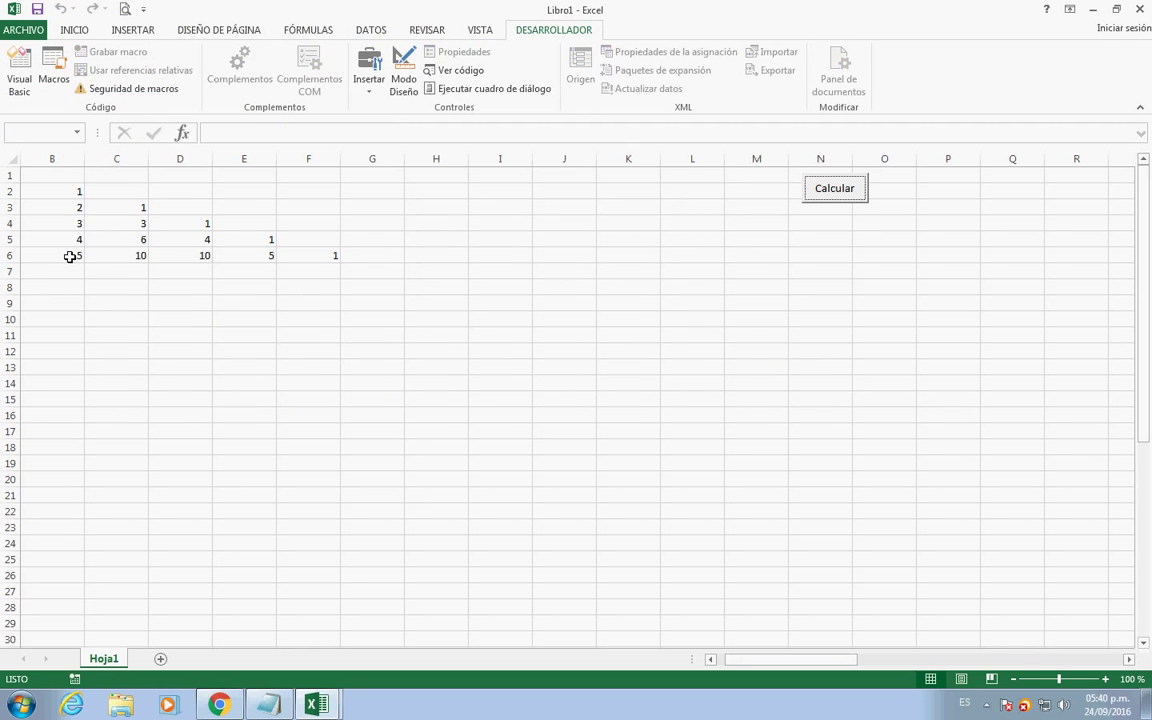
- Check the row 5–6 values of the small triangle, such as 5, 6, 10 and 1
{"action": "left_click", "coordinate": [72, 256]}
{"action": "left_click", "coordinate": [120, 240]}
{"action": "left_click", "coordinate": [134, 261]}
{"action": "left_click", "coordinate": [154, 244]}
{"action": "left_click", "coordinate": [133, 245]}
{"action": "left_click", "coordinate": [188, 262]}
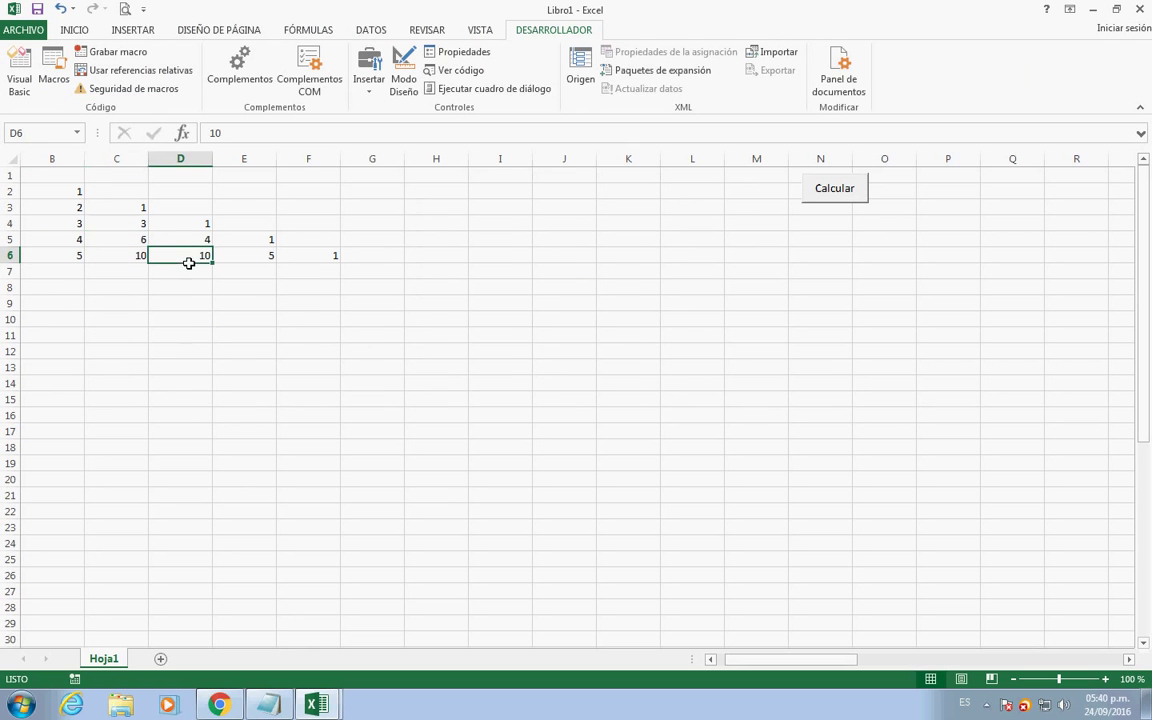
{"action": "left_click", "coordinate": [195, 243]}
{"action": "left_click", "coordinate": [254, 242]}
{"action": "left_click", "coordinate": [262, 258]}
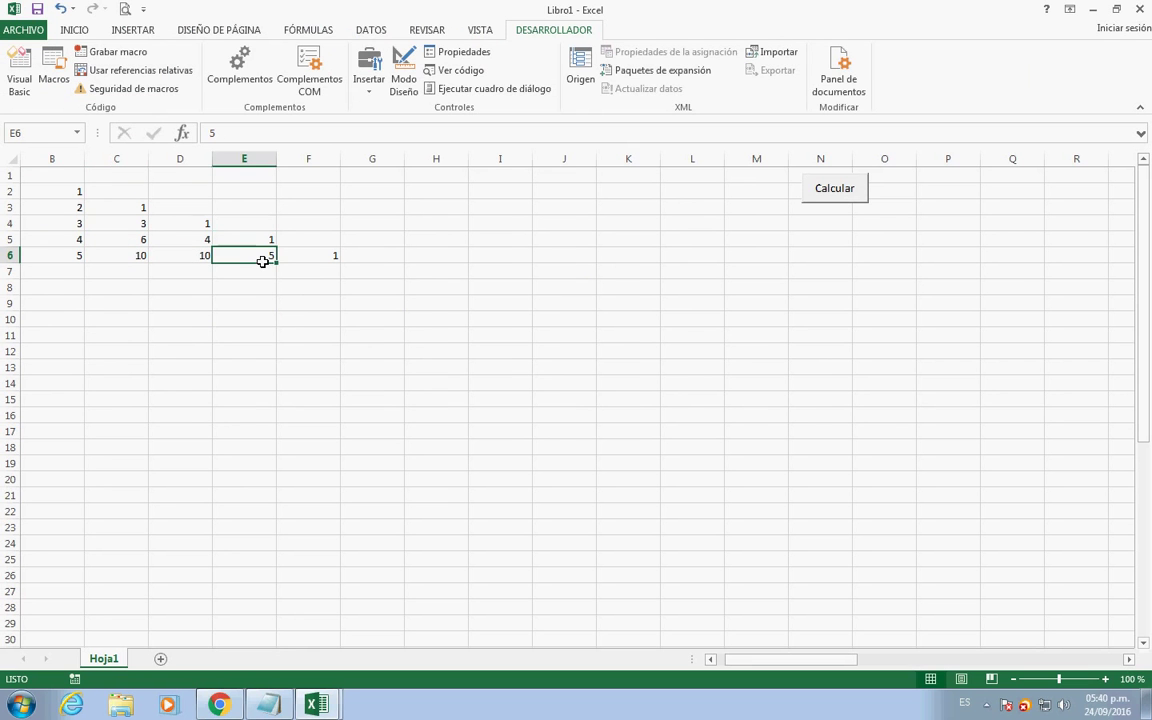
{"action": "left_click", "coordinate": [316, 259]}
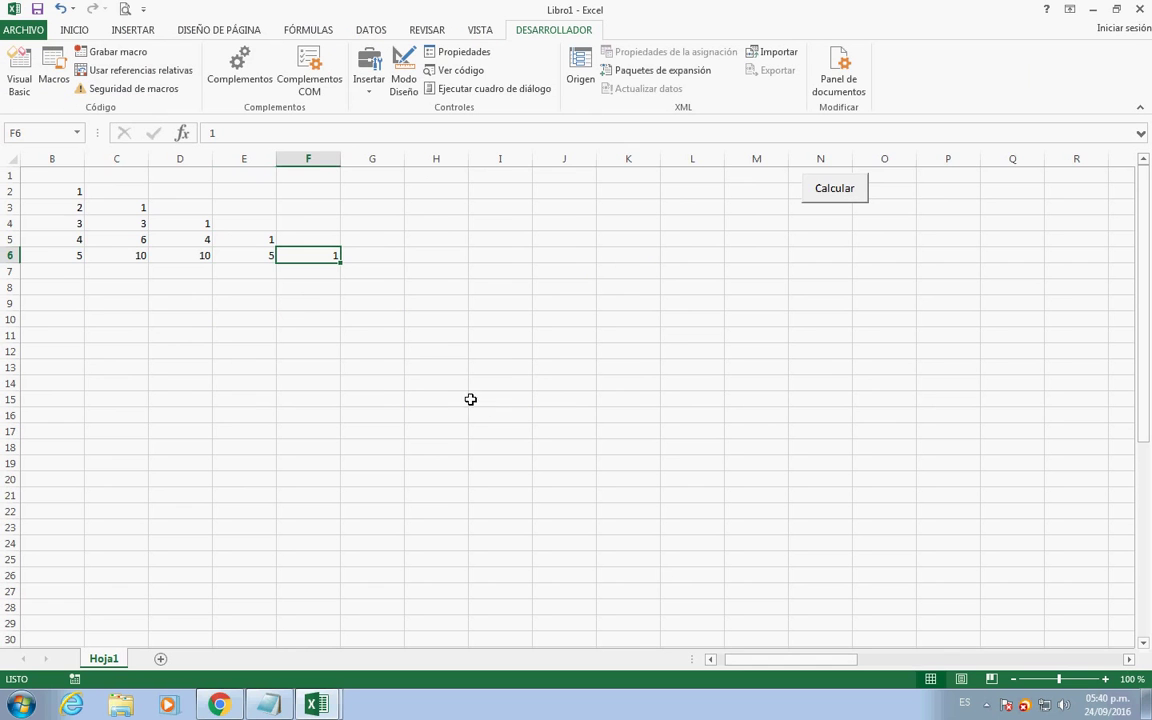
- Trace how adjacent row 5 values sum to the row 6 entries through F6
{"action": "left_click_drag", "start_coordinate": [740, 660], "coordinate": [730, 660]}
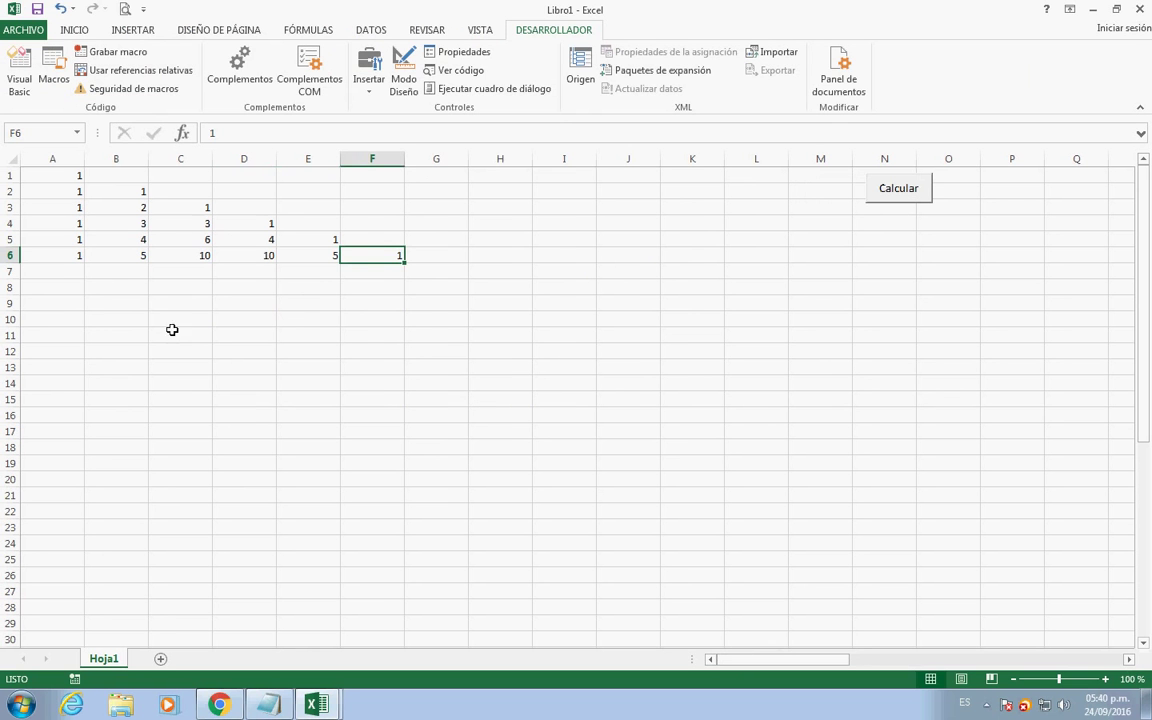
{"action": "left_click", "coordinate": [78, 261]}
{"action": "left_click", "coordinate": [115, 240]}
{"action": "left_click", "coordinate": [128, 261]}
{"action": "left_click", "coordinate": [184, 243]}
{"action": "left_click", "coordinate": [188, 260]}
{"action": "left_click", "coordinate": [202, 241]}
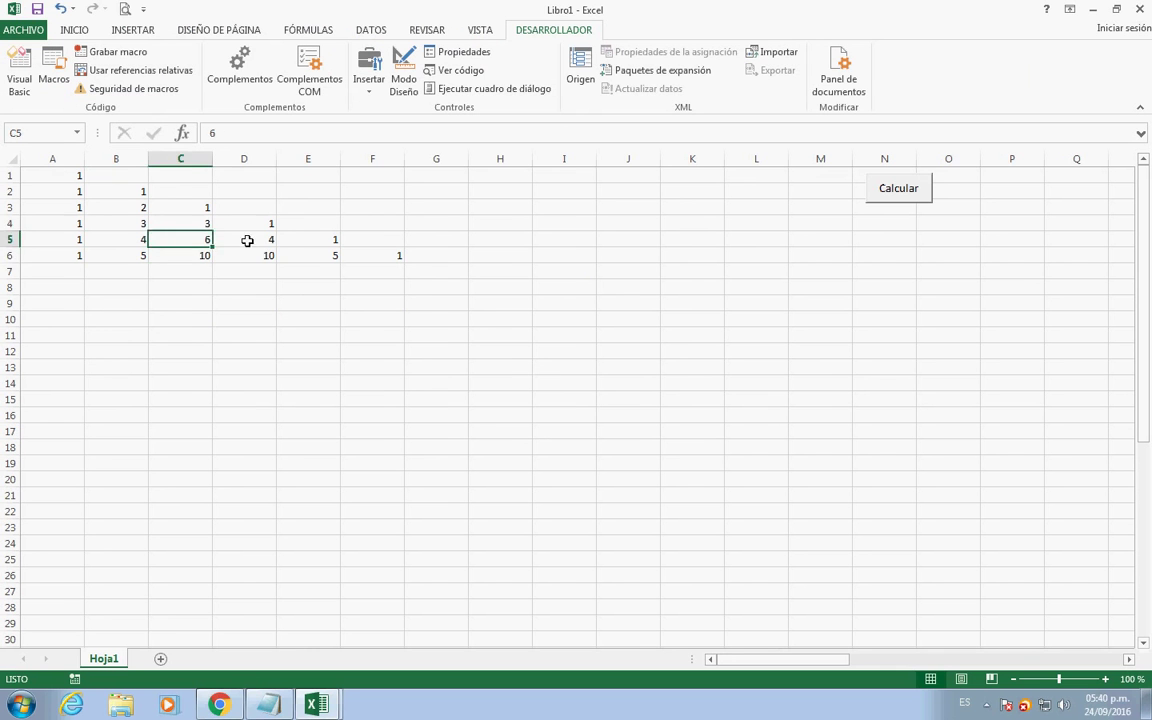
{"action": "left_click", "coordinate": [247, 240]}
{"action": "left_click", "coordinate": [253, 258]}
{"action": "left_click", "coordinate": [268, 238]}
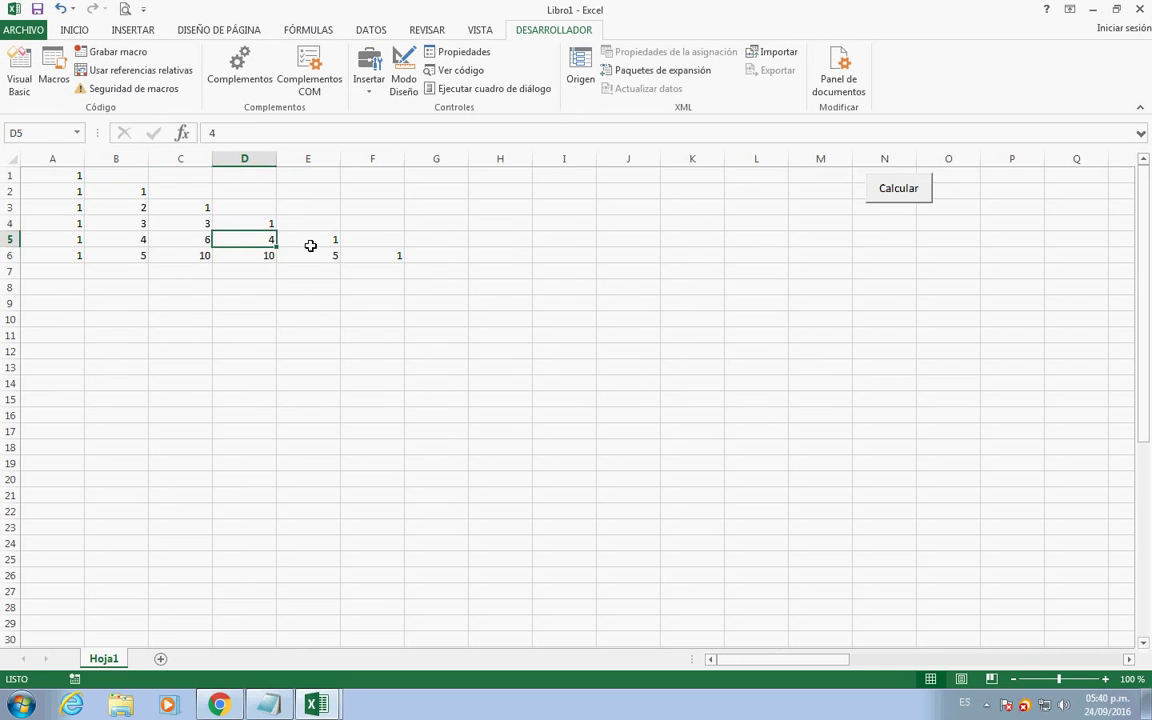
{"action": "left_click", "coordinate": [316, 257]}
{"action": "left_click", "coordinate": [324, 243]}
{"action": "left_click", "coordinate": [376, 258]}
{"action": "left_click", "coordinate": [444, 320]}
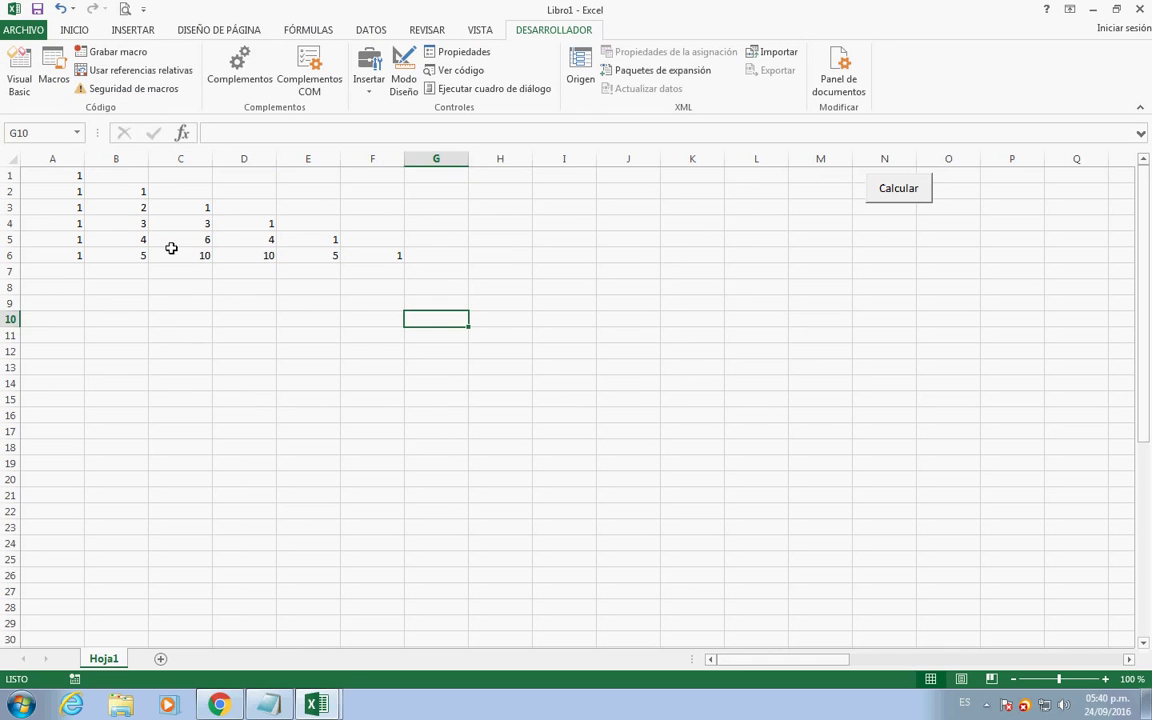
- Rerun Calcular with size 16 for a 17-row triangle, then bring Notepad forward
{"action": "left_click", "coordinate": [886, 189]}
{"action": "type", "text": "16"}
{"action": "key", "text": "Return"}
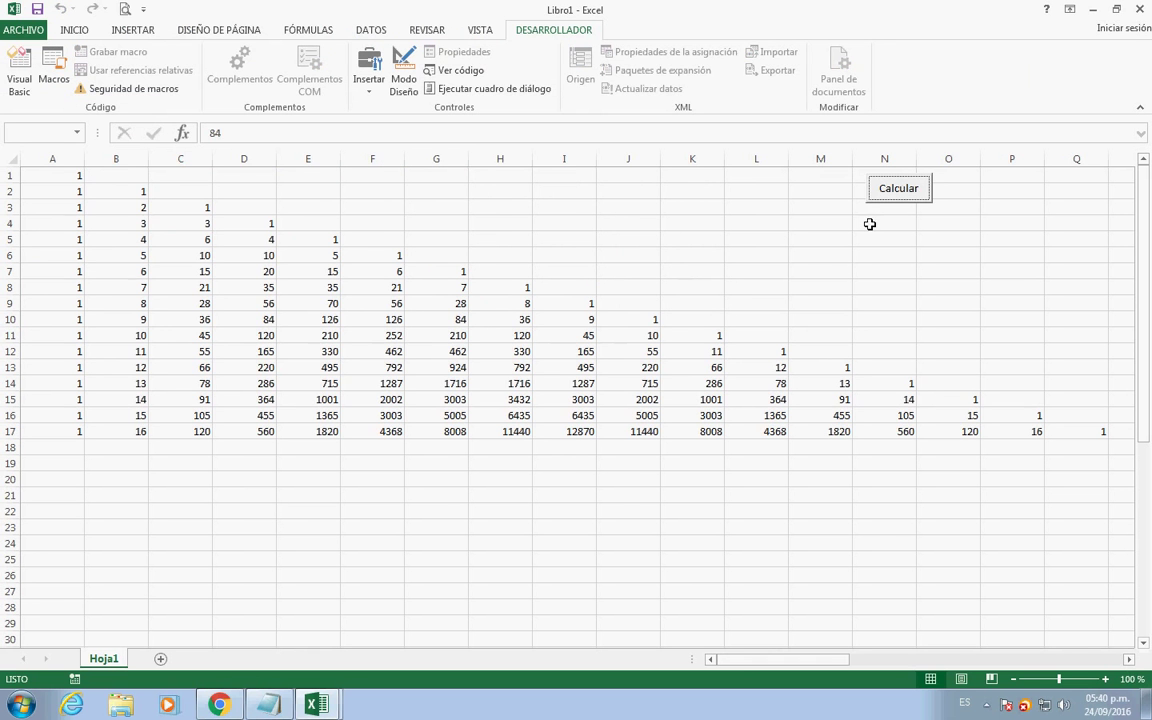
{"action": "left_click", "coordinate": [766, 334]}
{"action": "left_click", "coordinate": [641, 480]}
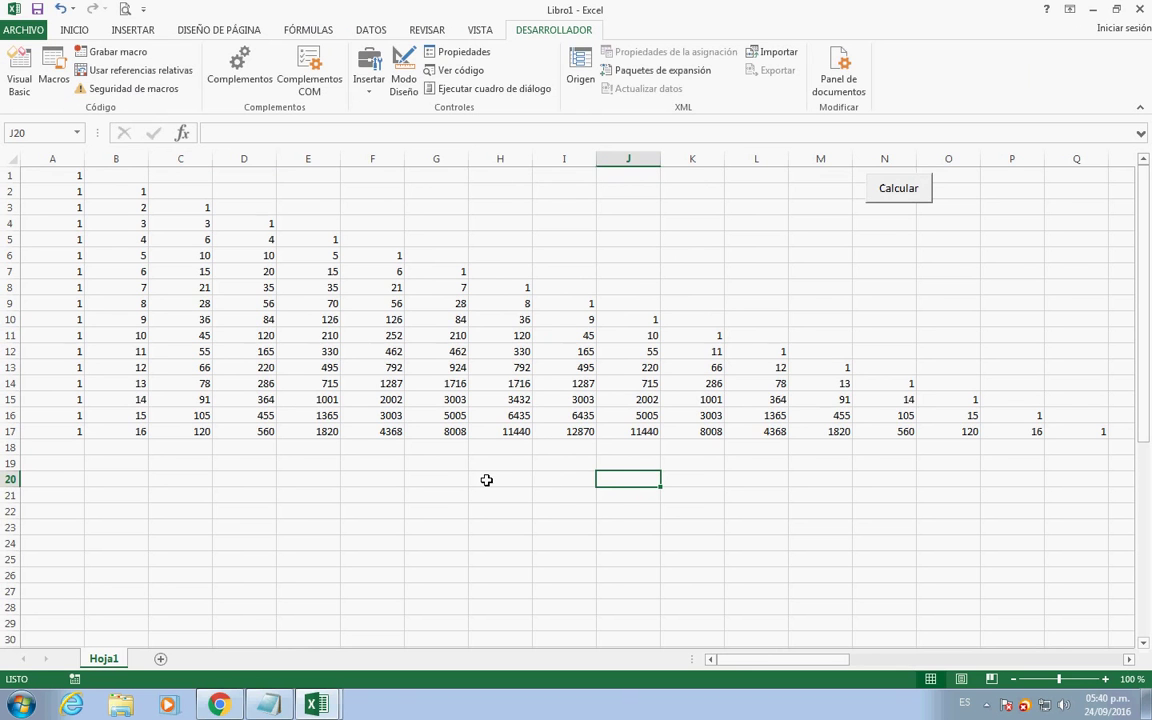
{"action": "left_click", "coordinate": [268, 705]}
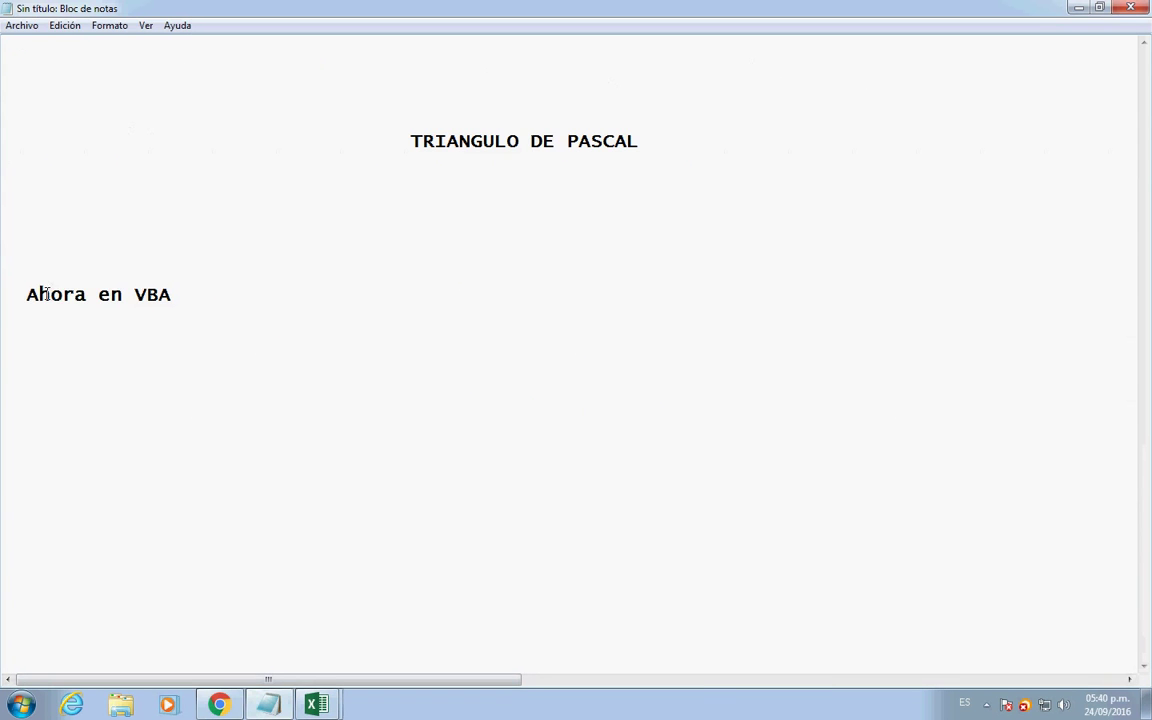
- Replace 'Ahora en VBA' with 'Eso es todo', 'Espero les sea de utilidad.' and 'Mis respetos'
{"action": "left_click_drag", "start_coordinate": [27, 294], "coordinate": [186, 302]}
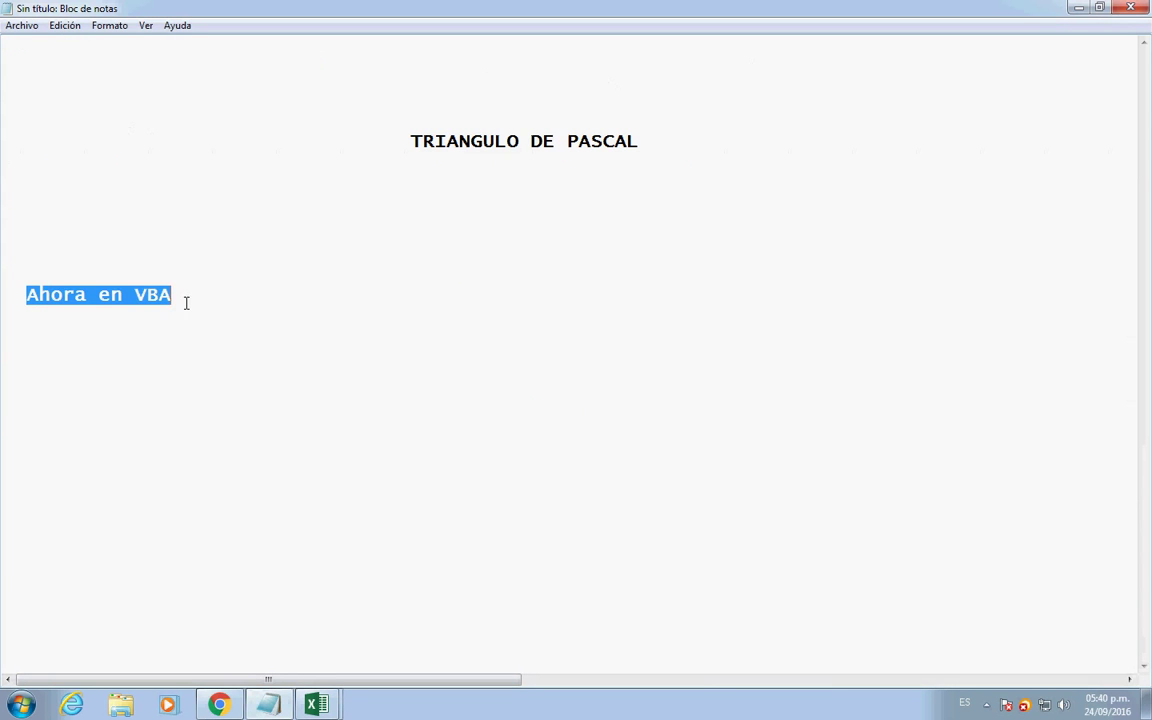
{"action": "type", "text": "Eso es todo."}
{"action": "key", "text": "Return"}
{"action": "type", "text": "Espero les sea de uti"}
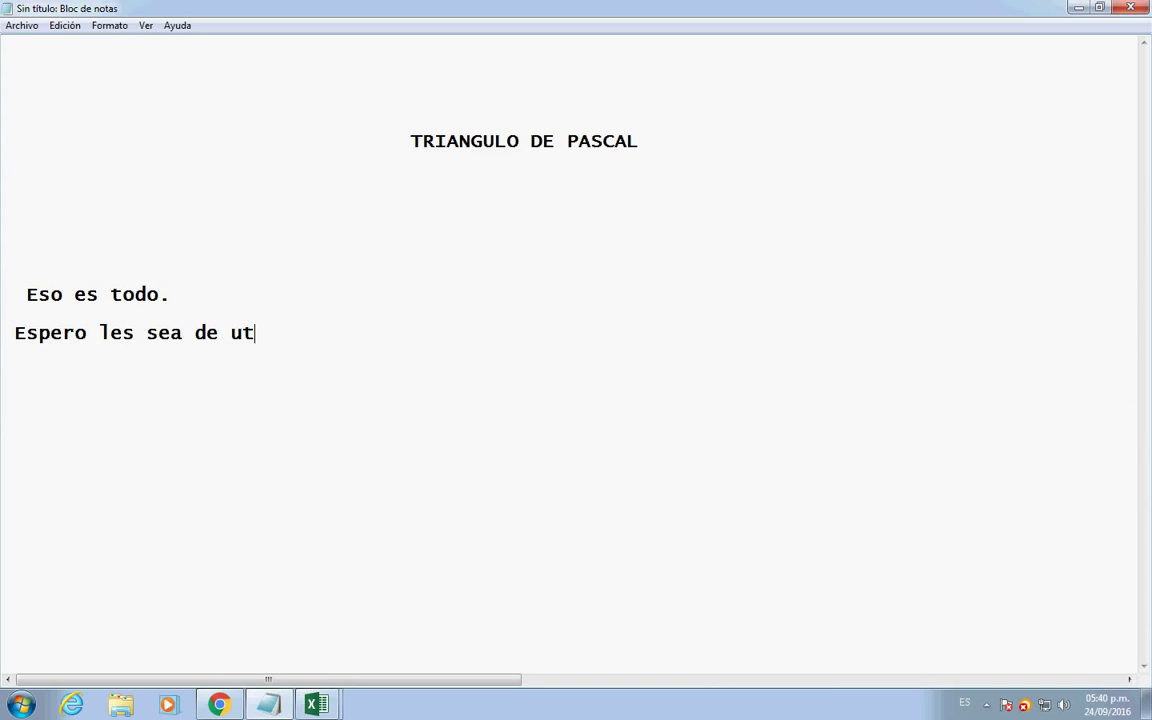
{"action": "type", "text": "lidad.  "}
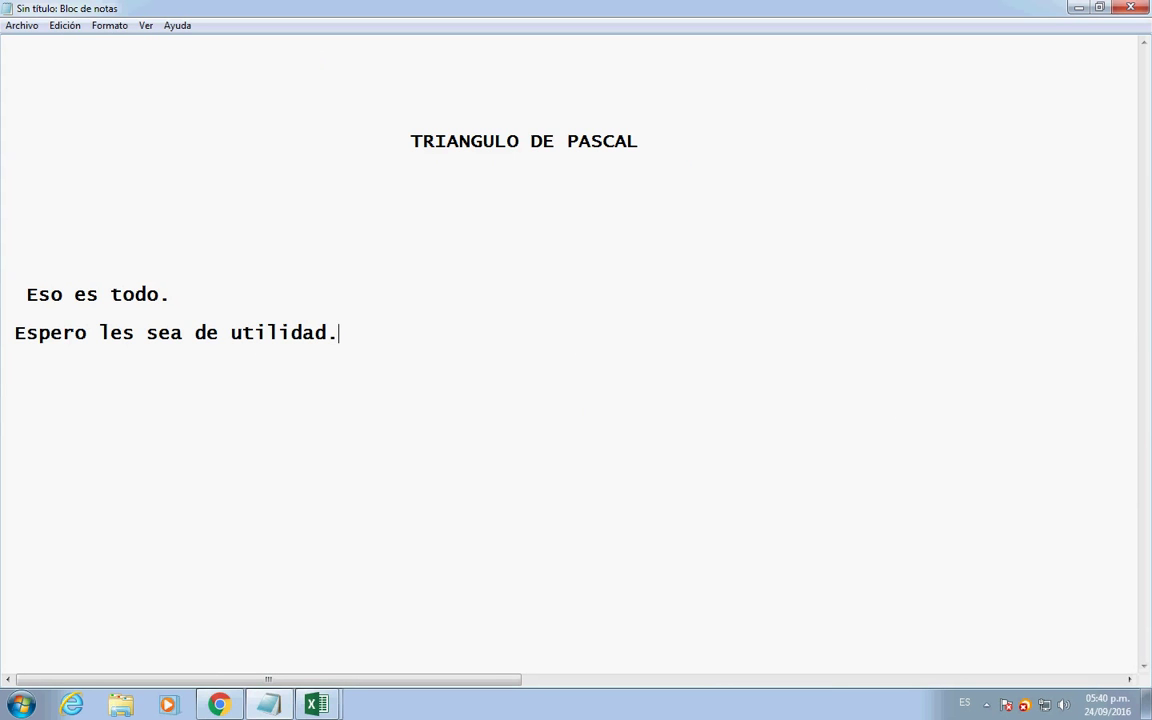
{"action": "type", "text": "Mies"}
{"action": "key", "text": "BackSpace"}
{"action": "key", "text": "BackSpace"}
{"action": "key", "text": "BackSpace"}
{"action": "type", "text": "s respe"}
{"action": "key", "text": "BackSpace"}
{"action": "type", "text": "tos."}
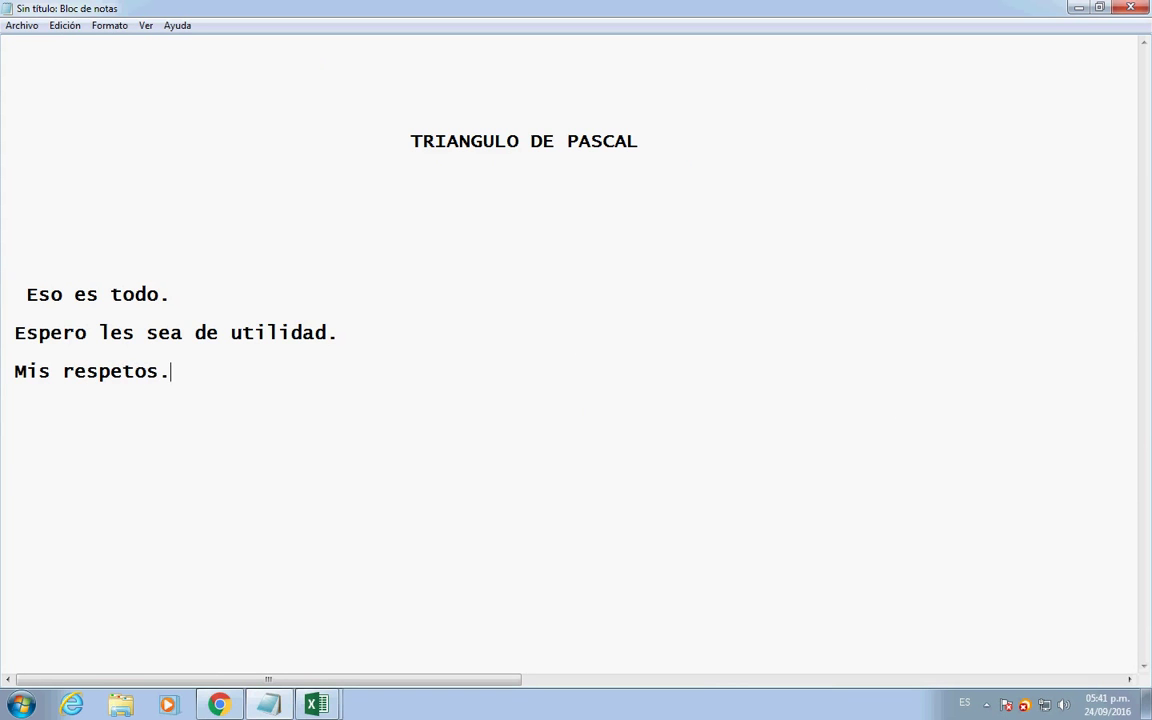
- Fix the line break before 'Espero' and indent all three closing lines with a tab
{"action": "left_click_drag", "start_coordinate": [14, 333], "coordinate": [2, 333]}
{"action": "key", "text": "BackSpace"}
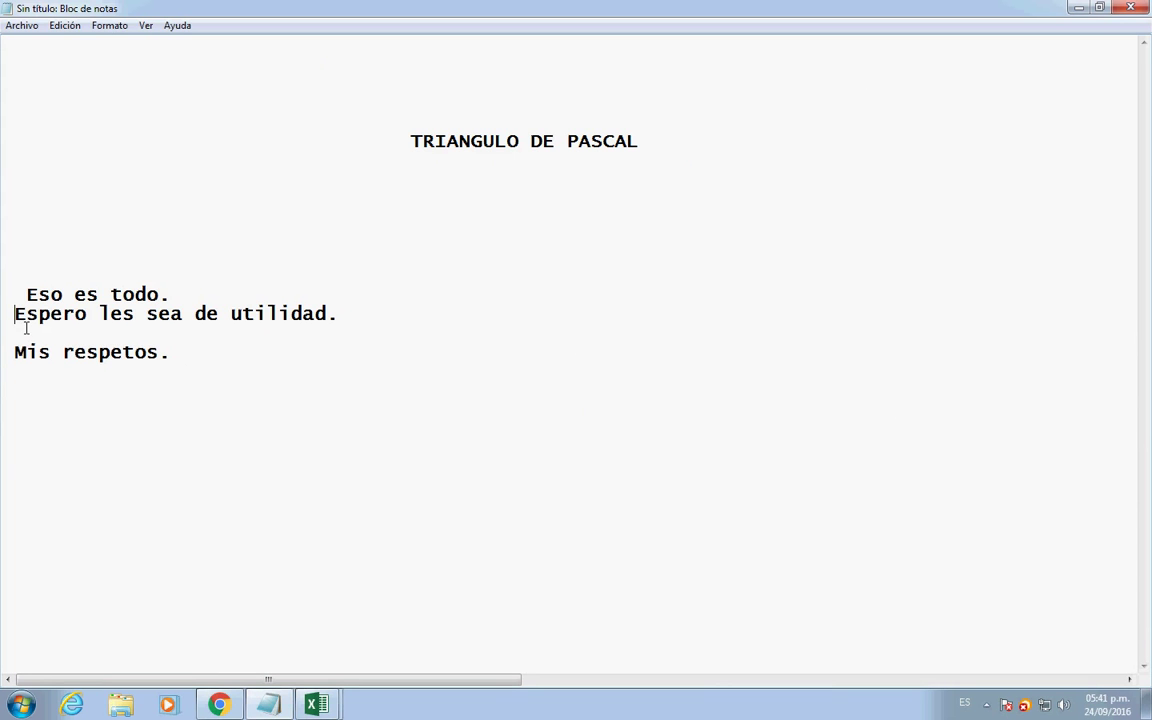
{"action": "key", "text": "Return"}
{"action": "key", "text": "Tab"}
{"action": "left_click", "coordinate": [21, 373]}
{"action": "key", "text": "Tab"}
{"action": "left_click", "coordinate": [28, 297]}
{"action": "key", "text": "Tab"}
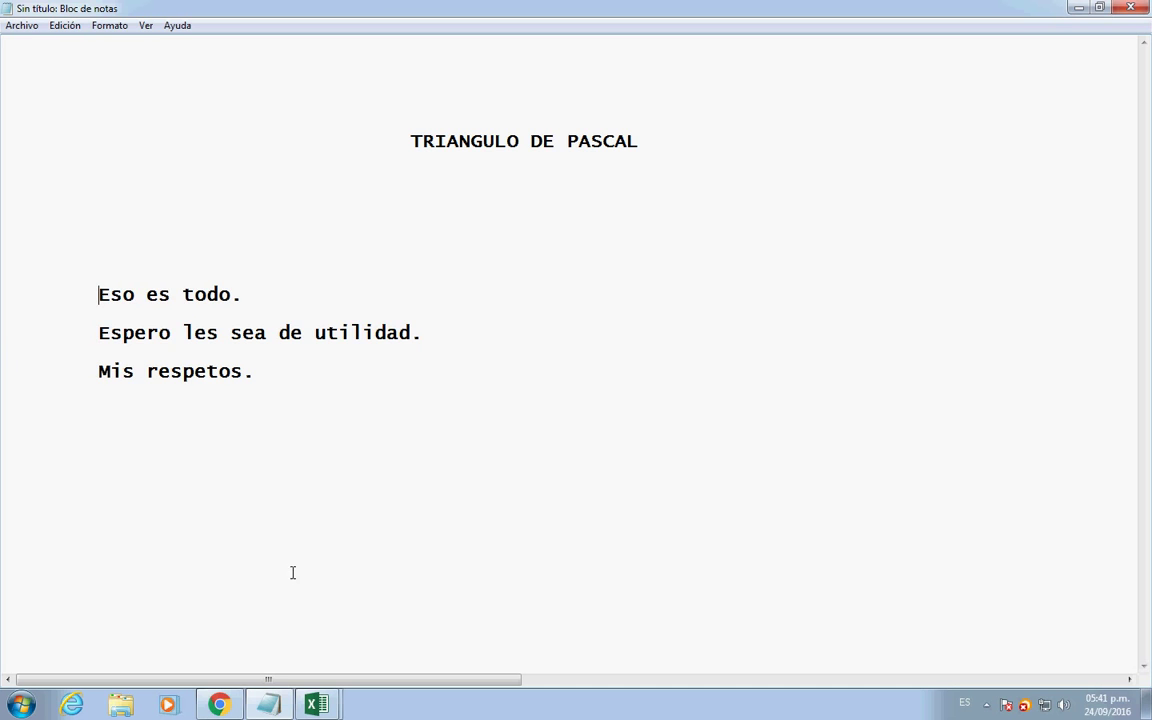